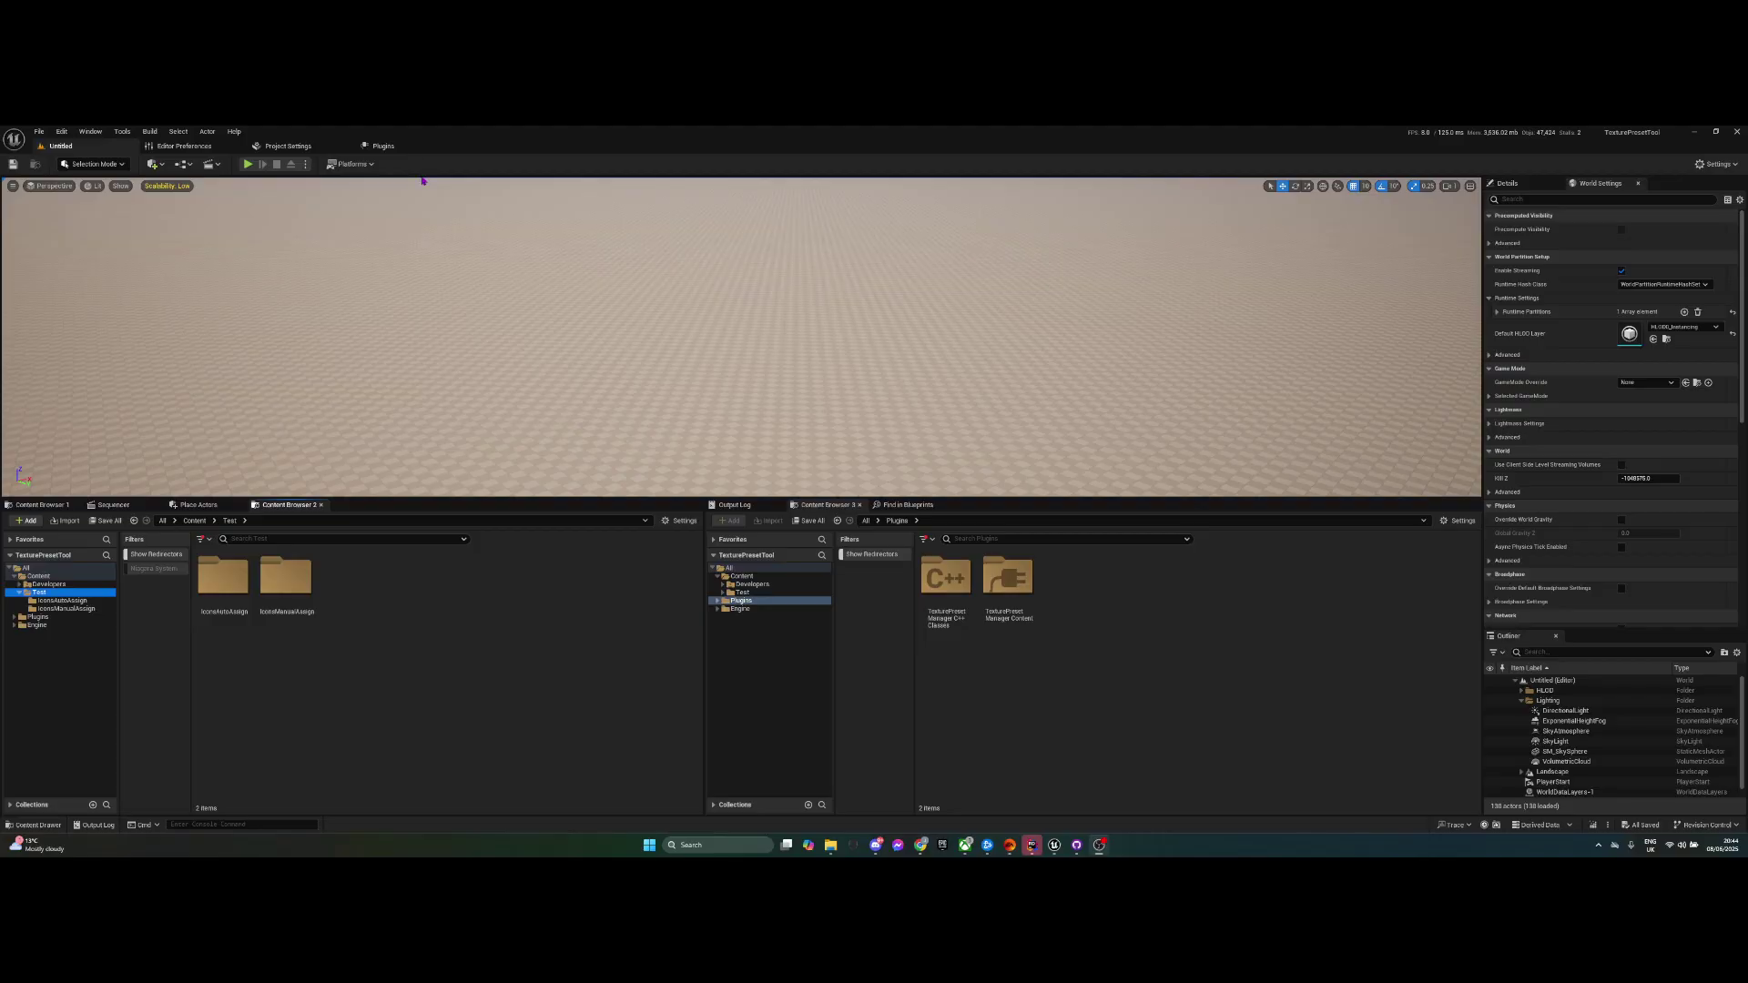
- Check the TexturePresetManager plugin's enabled state and the Show Plugin Content setting in the content browser that shows the Plugins folder
{"action": "left_click", "coordinate": [383, 146]}
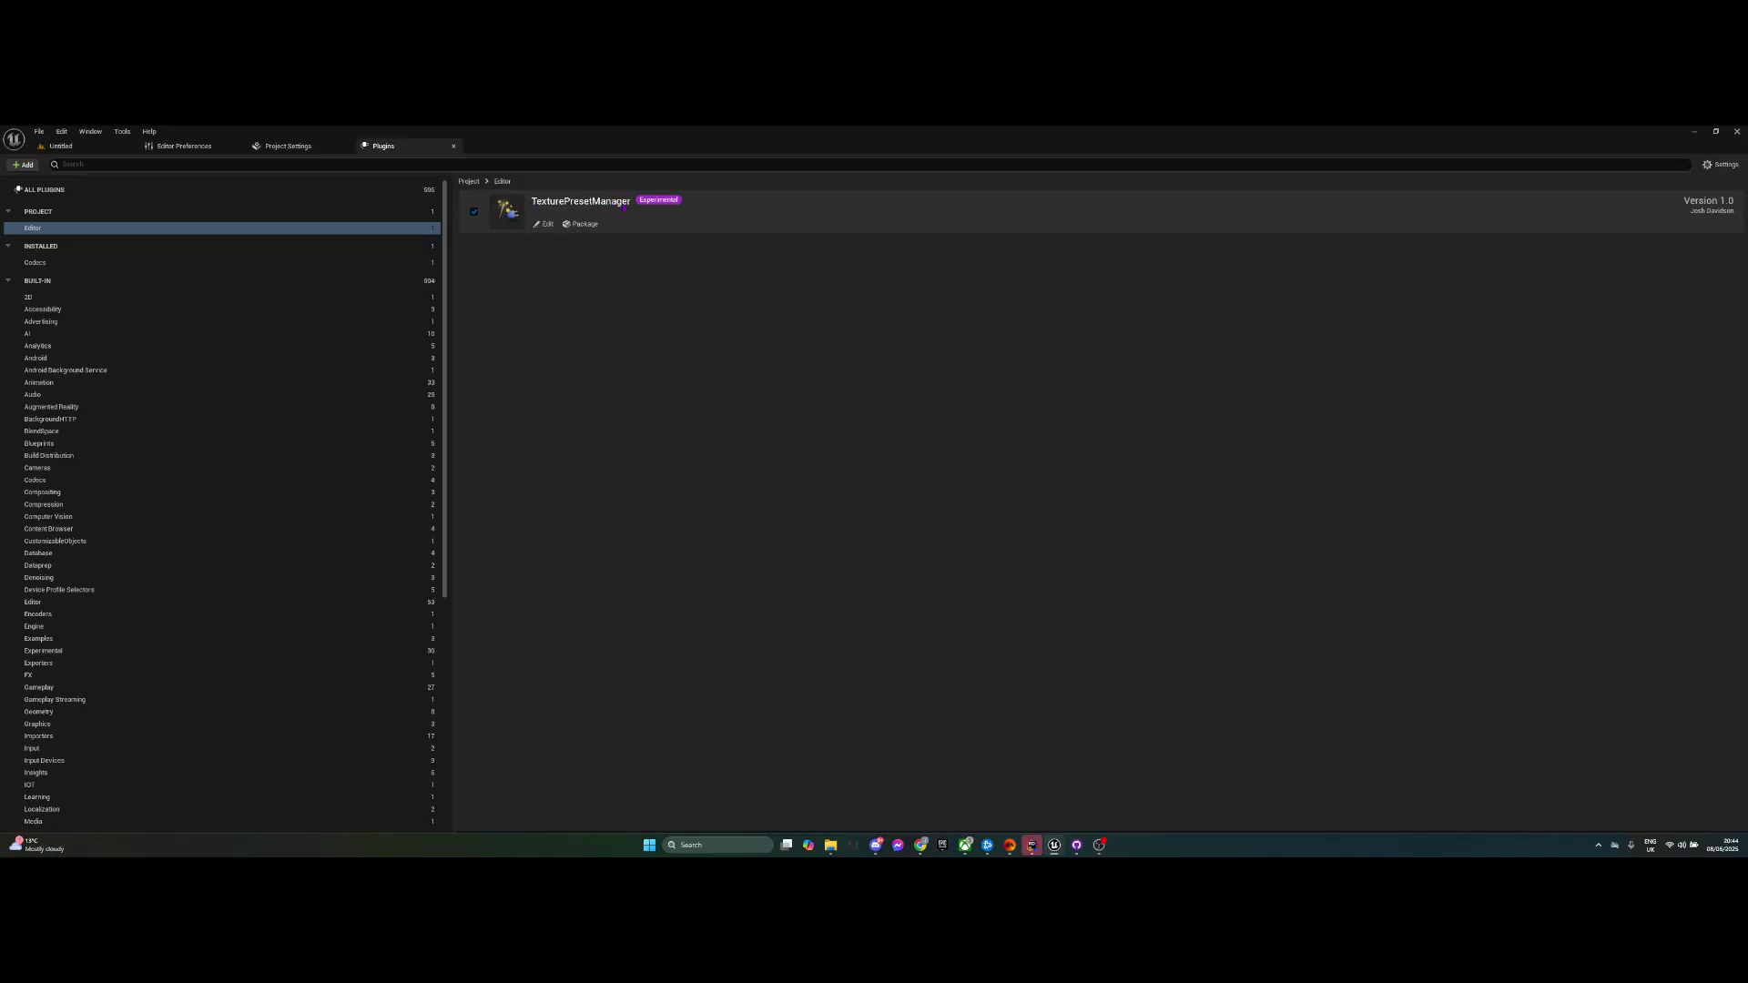
{"action": "left_click", "coordinate": [60, 145]}
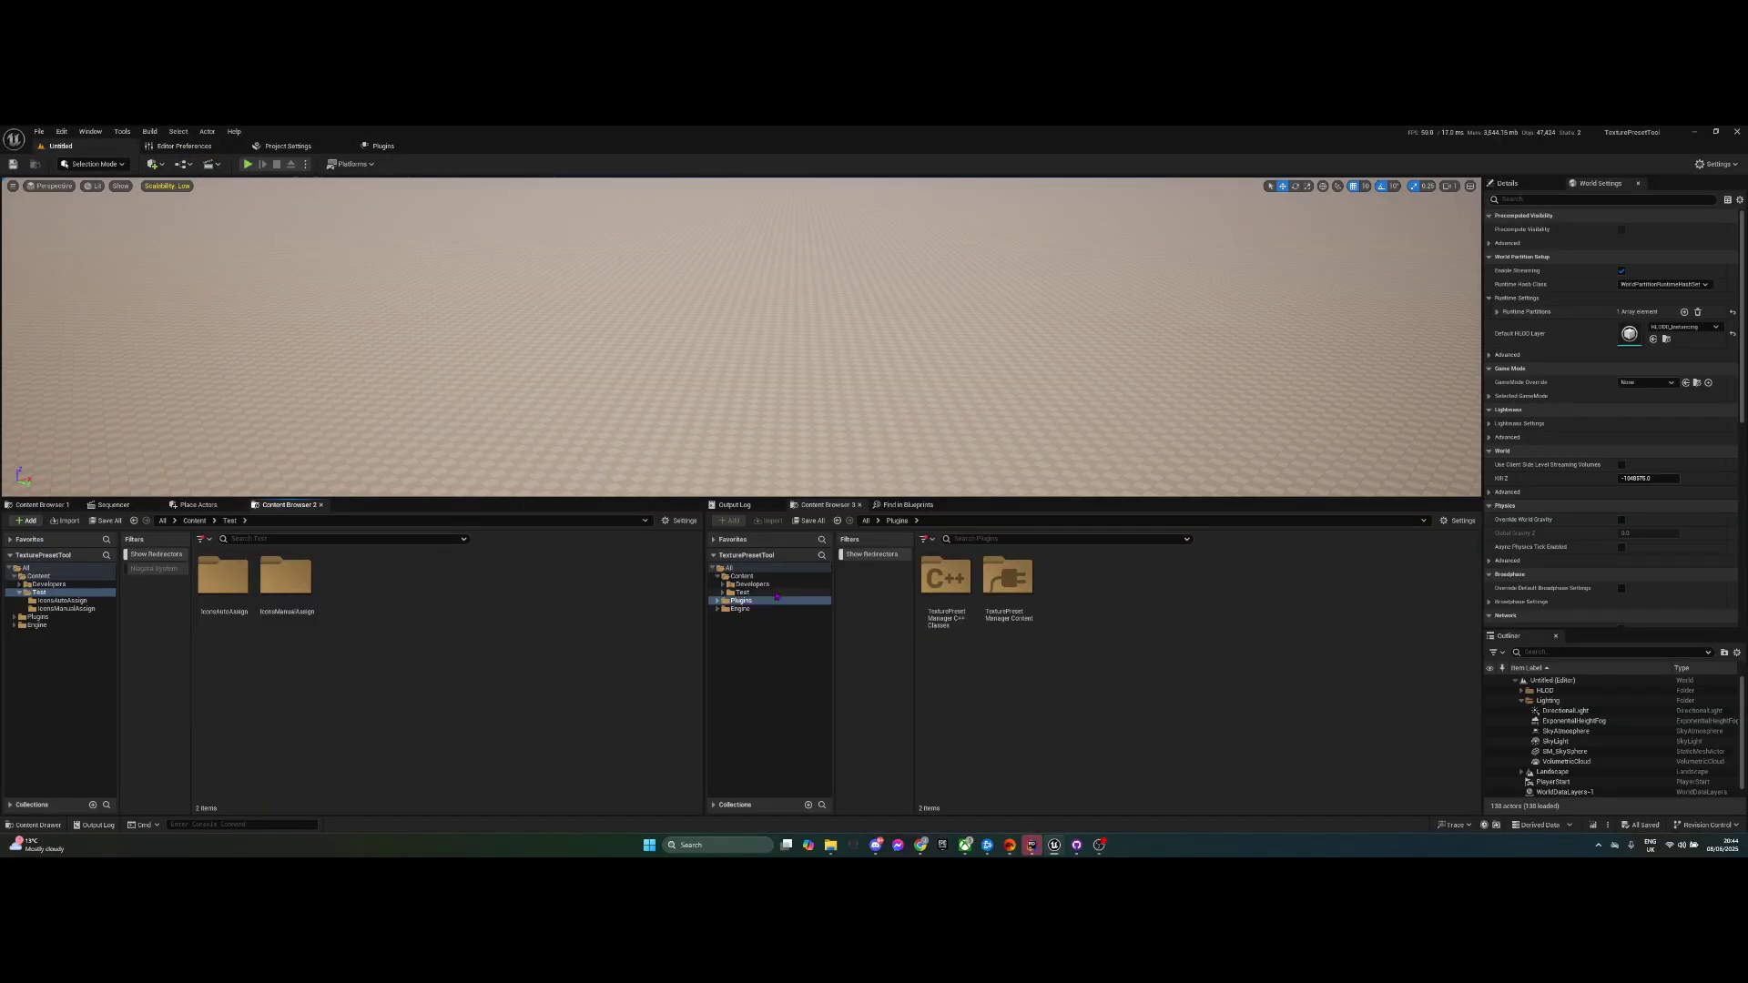
{"action": "left_click", "coordinate": [1457, 521]}
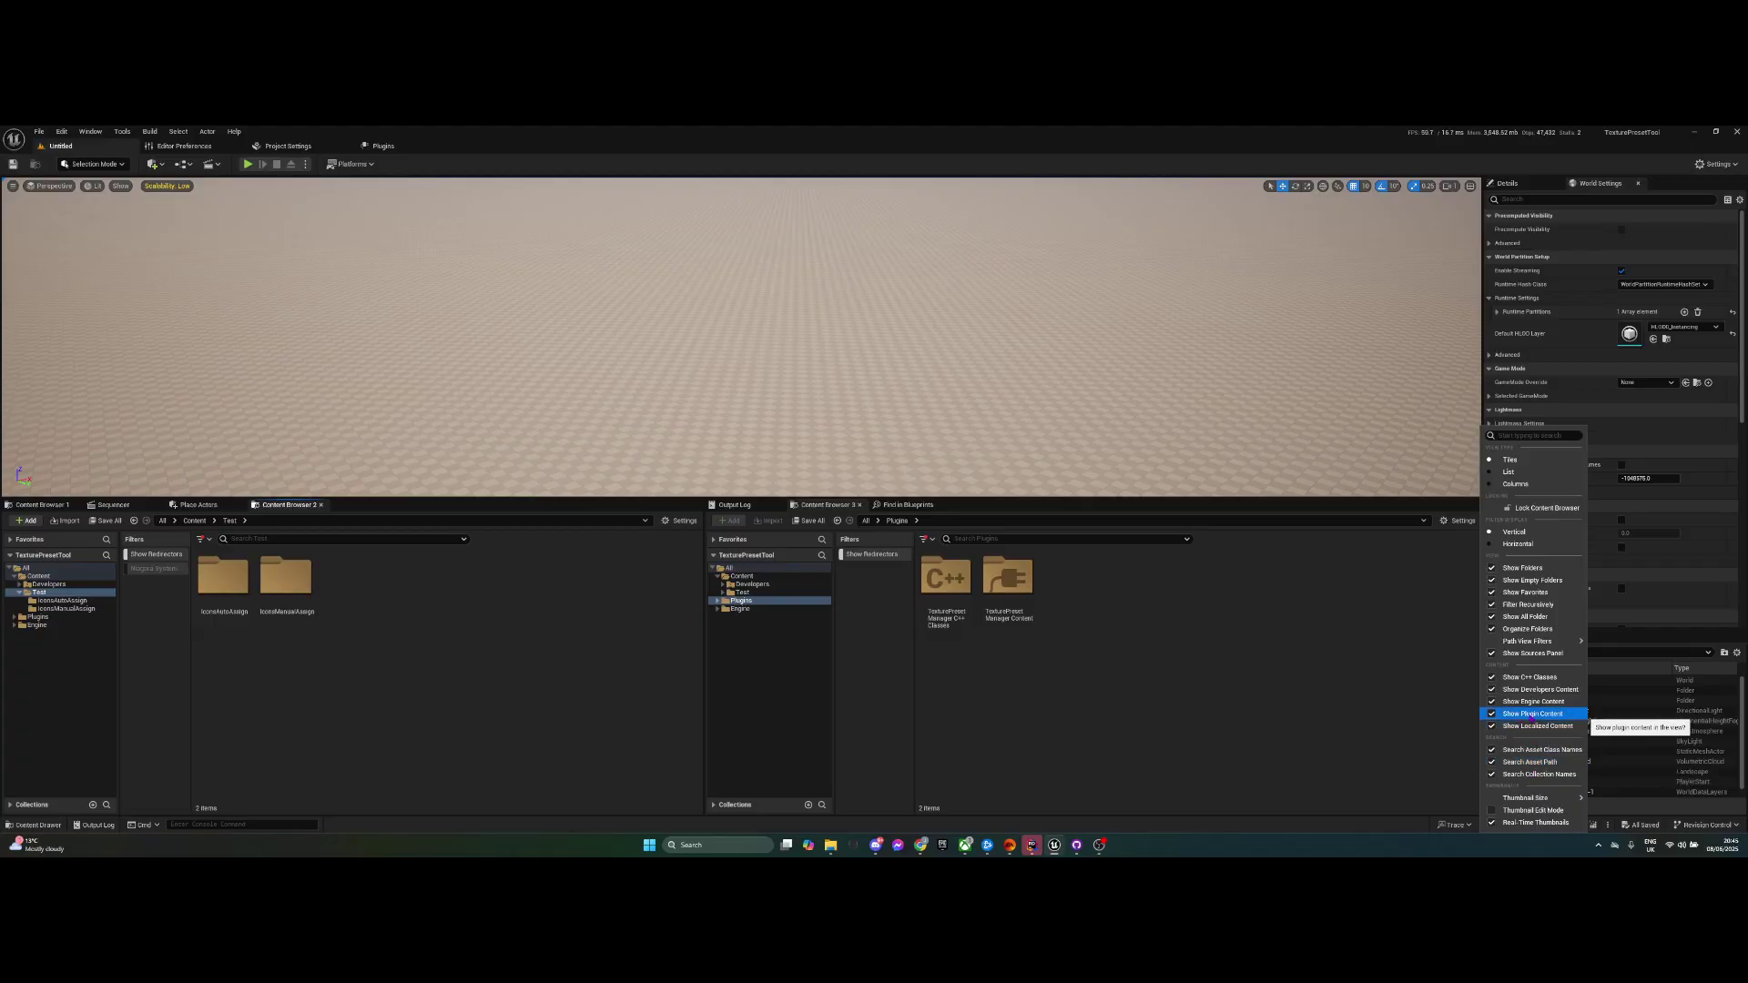
{"action": "left_click", "coordinate": [1048, 680]}
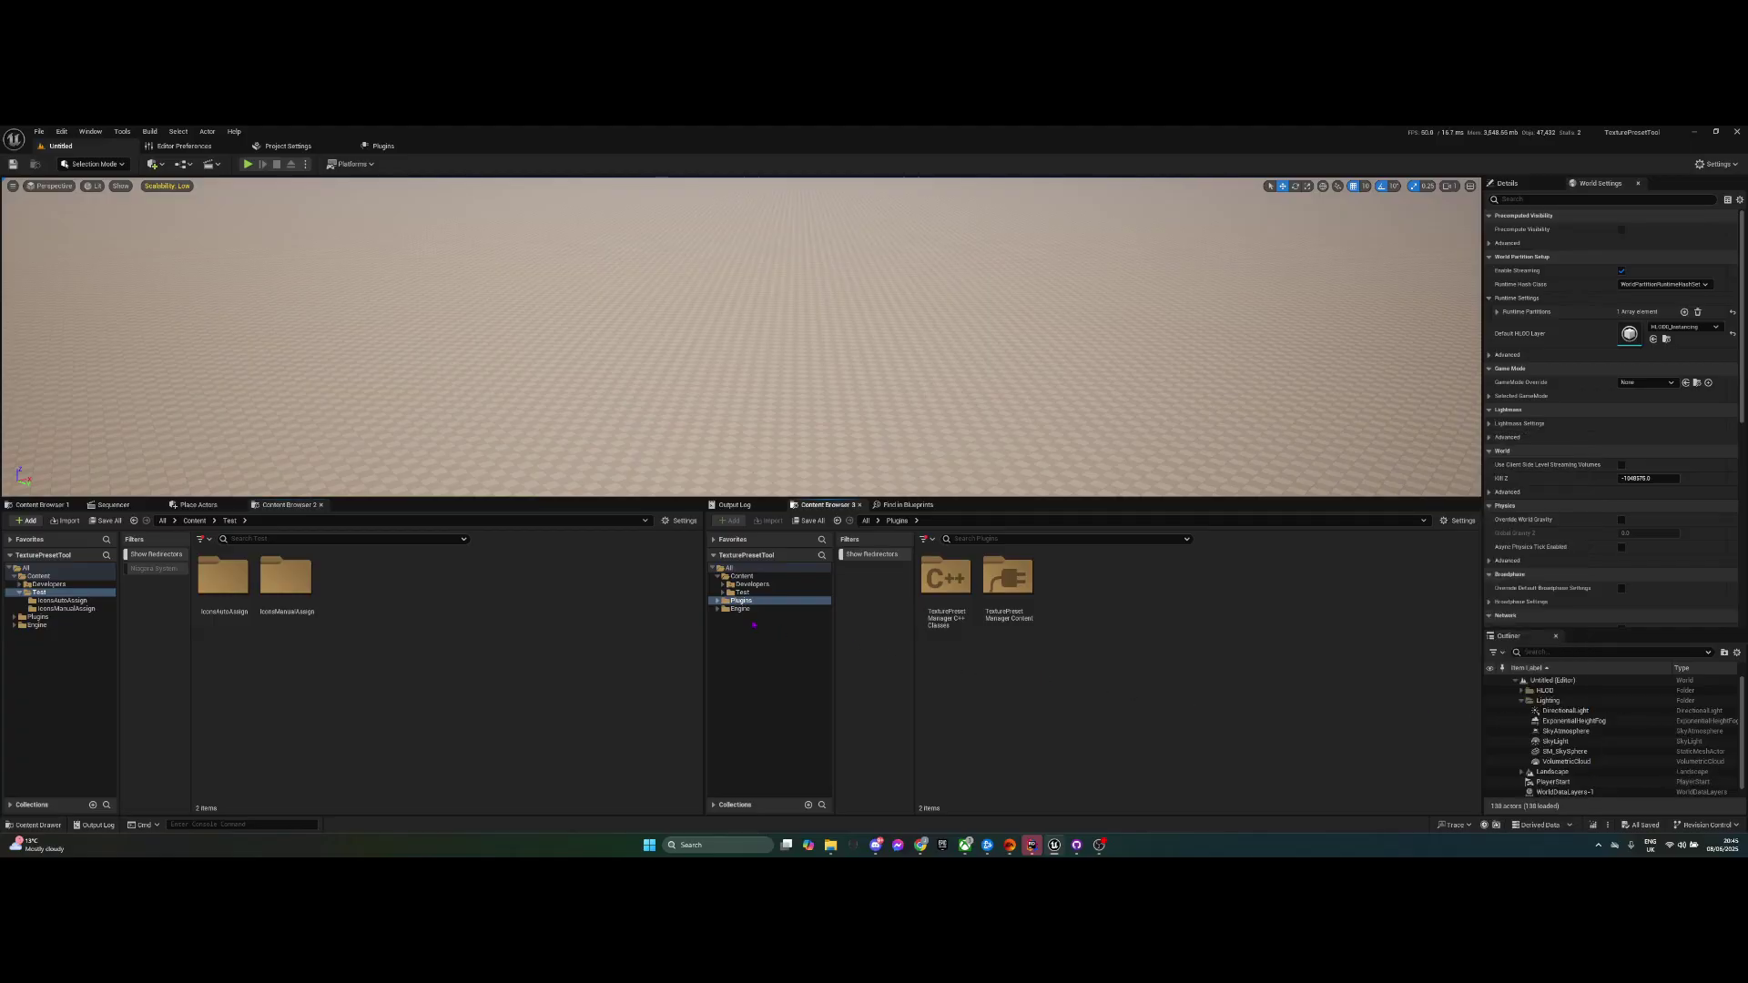
- Open the Data/DefaultPresets folder inside the TexturePresetManager plugin content
{"action": "left_click", "coordinate": [719, 601]}
{"action": "left_click", "coordinate": [783, 608]}
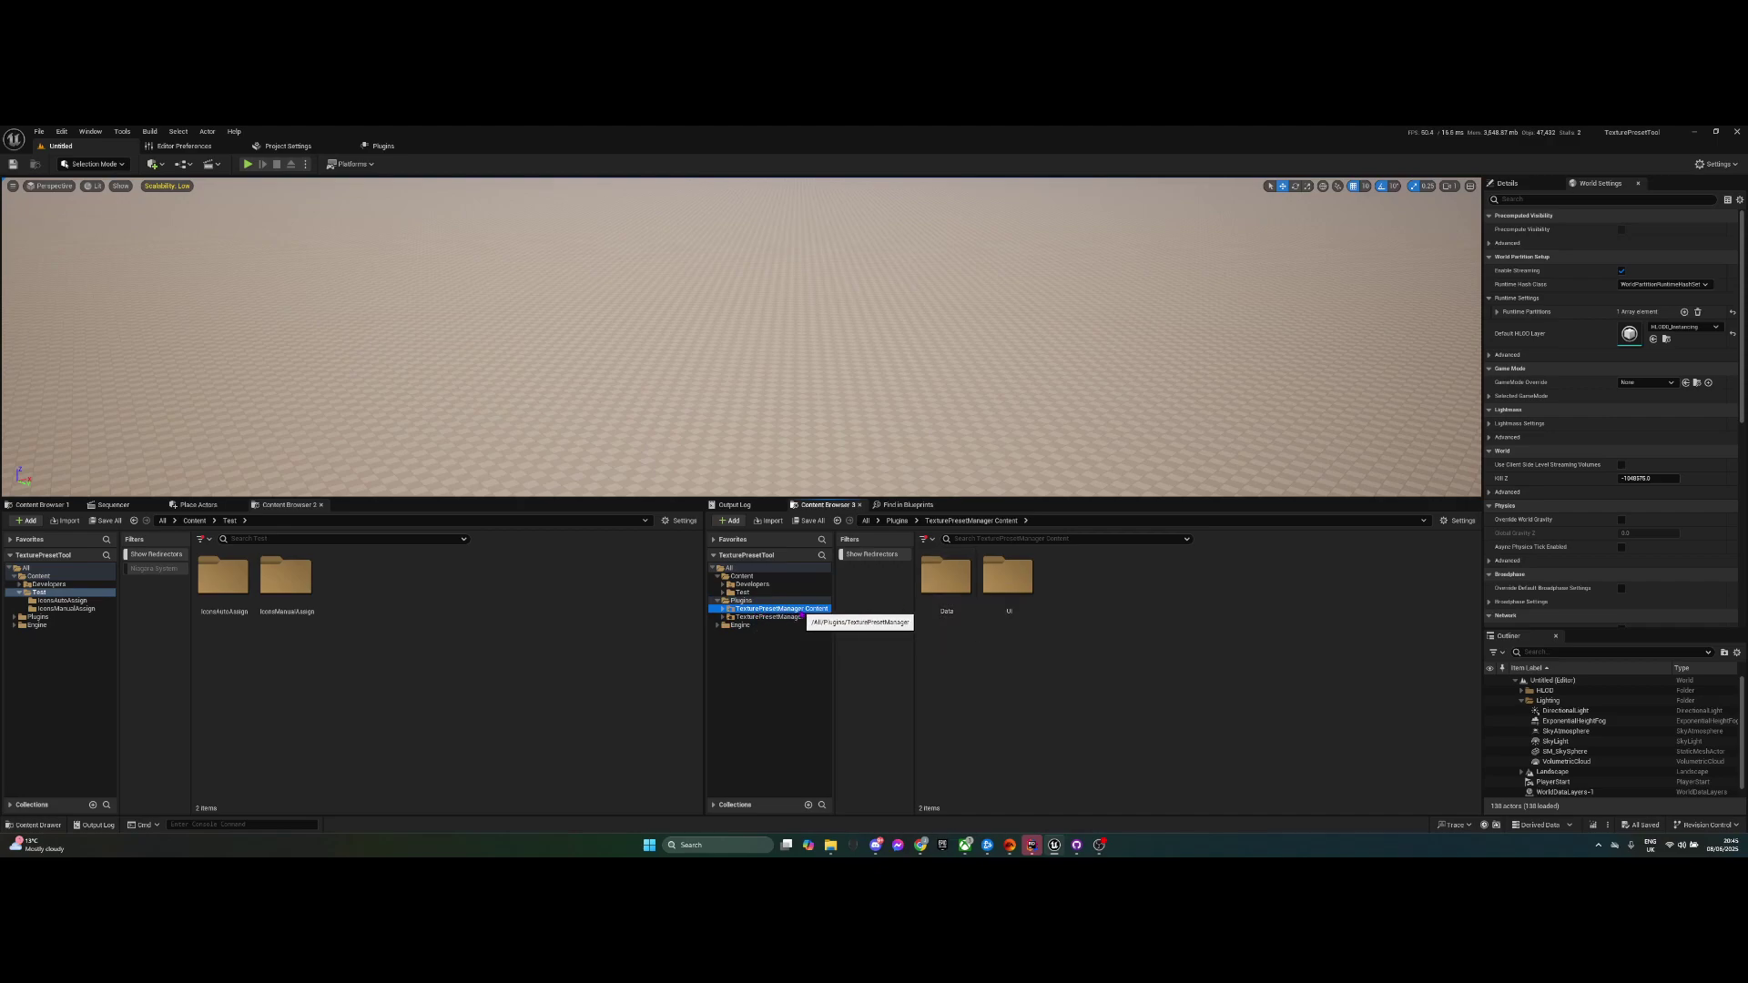
{"action": "double_click", "coordinate": [946, 605]}
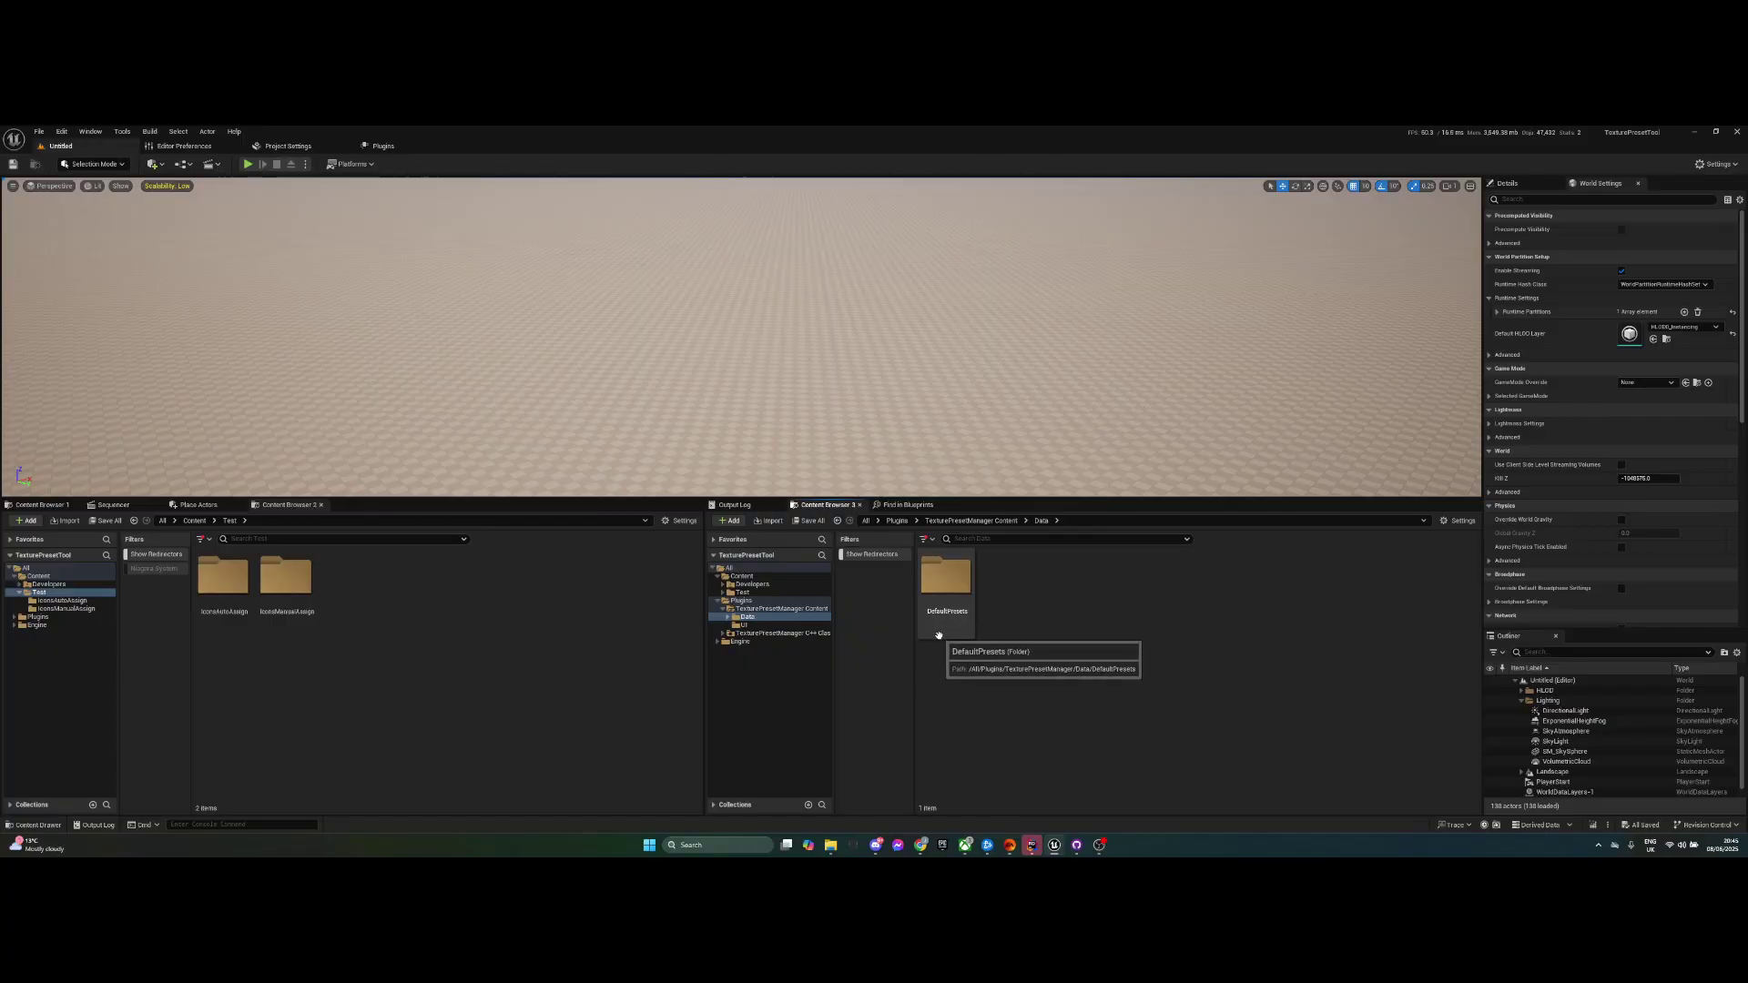
{"action": "double_click", "coordinate": [946, 583]}
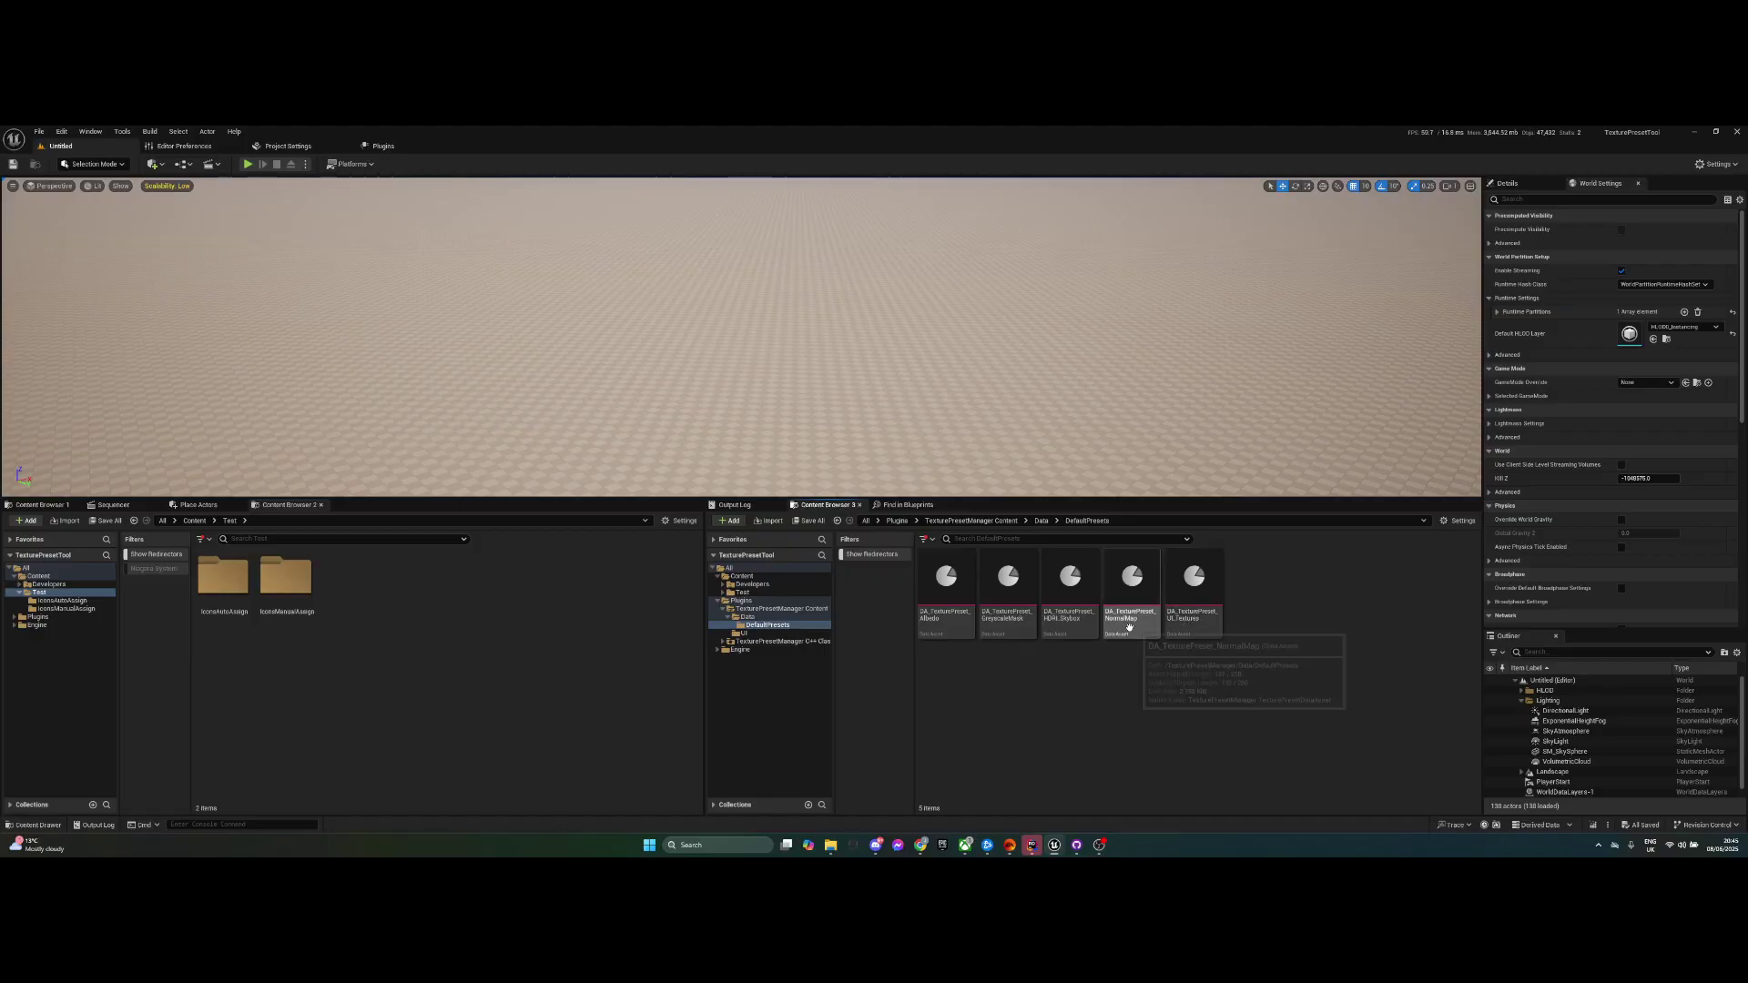
{"action": "right_click", "coordinate": [1058, 665]}
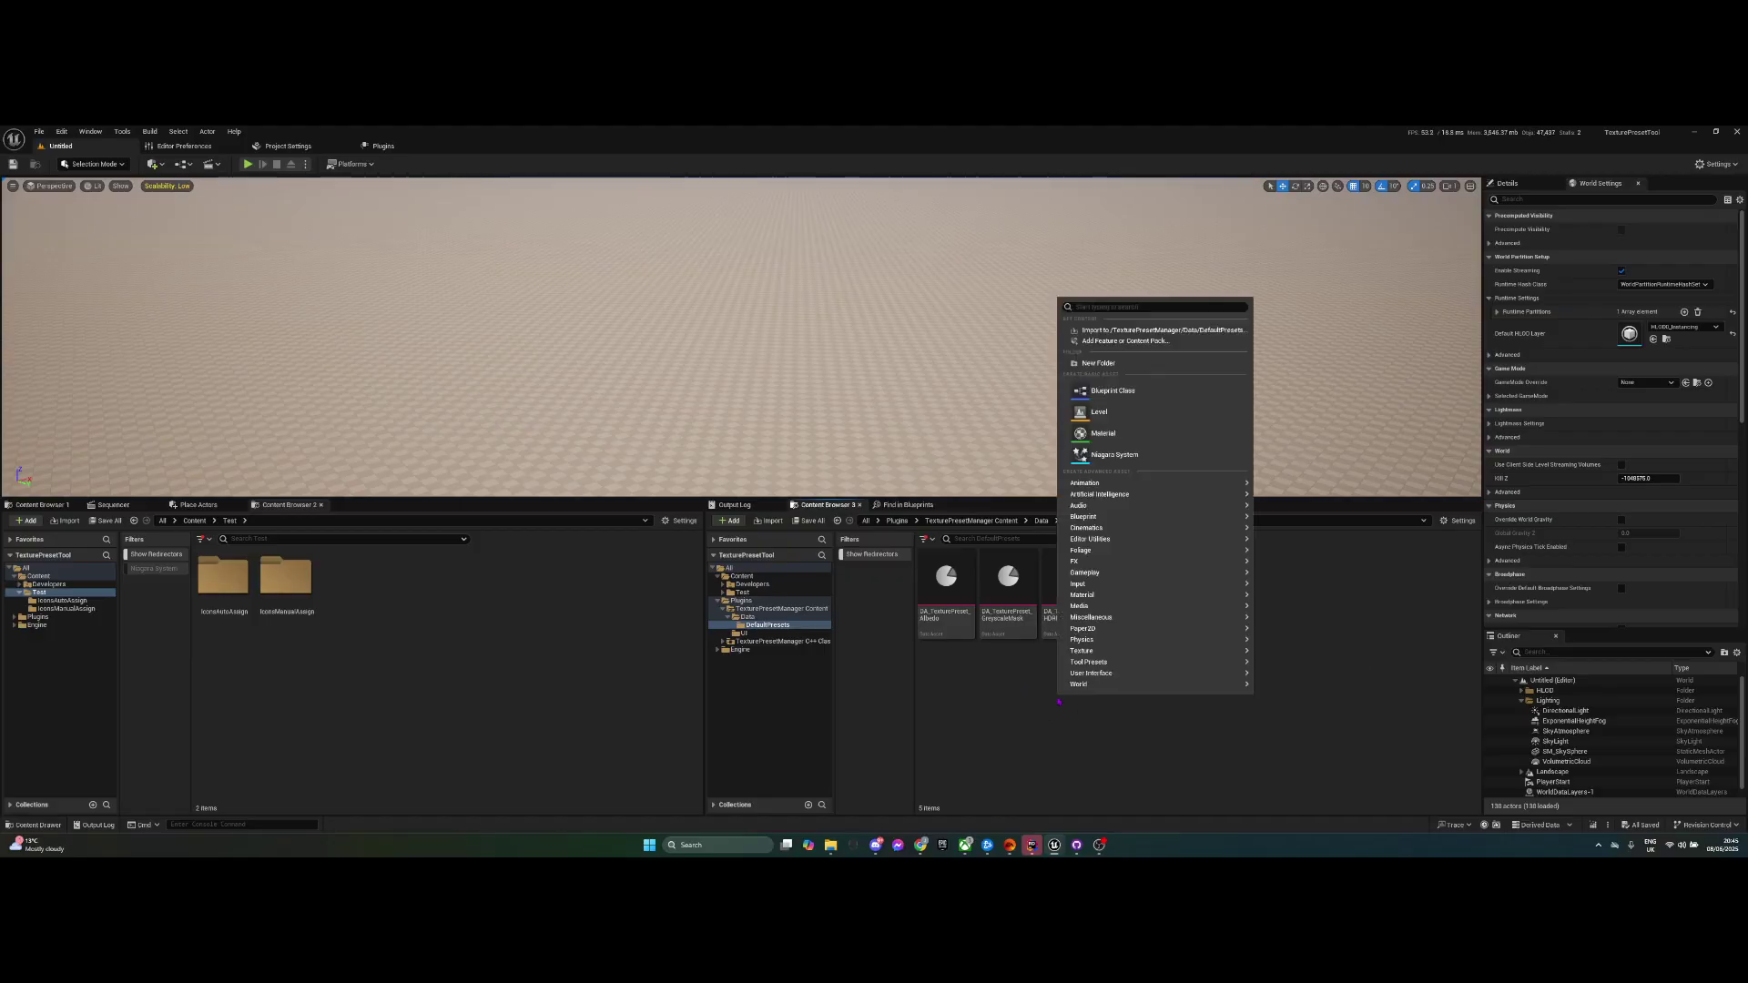
{"action": "mouse_move", "coordinate": [1110, 619]}
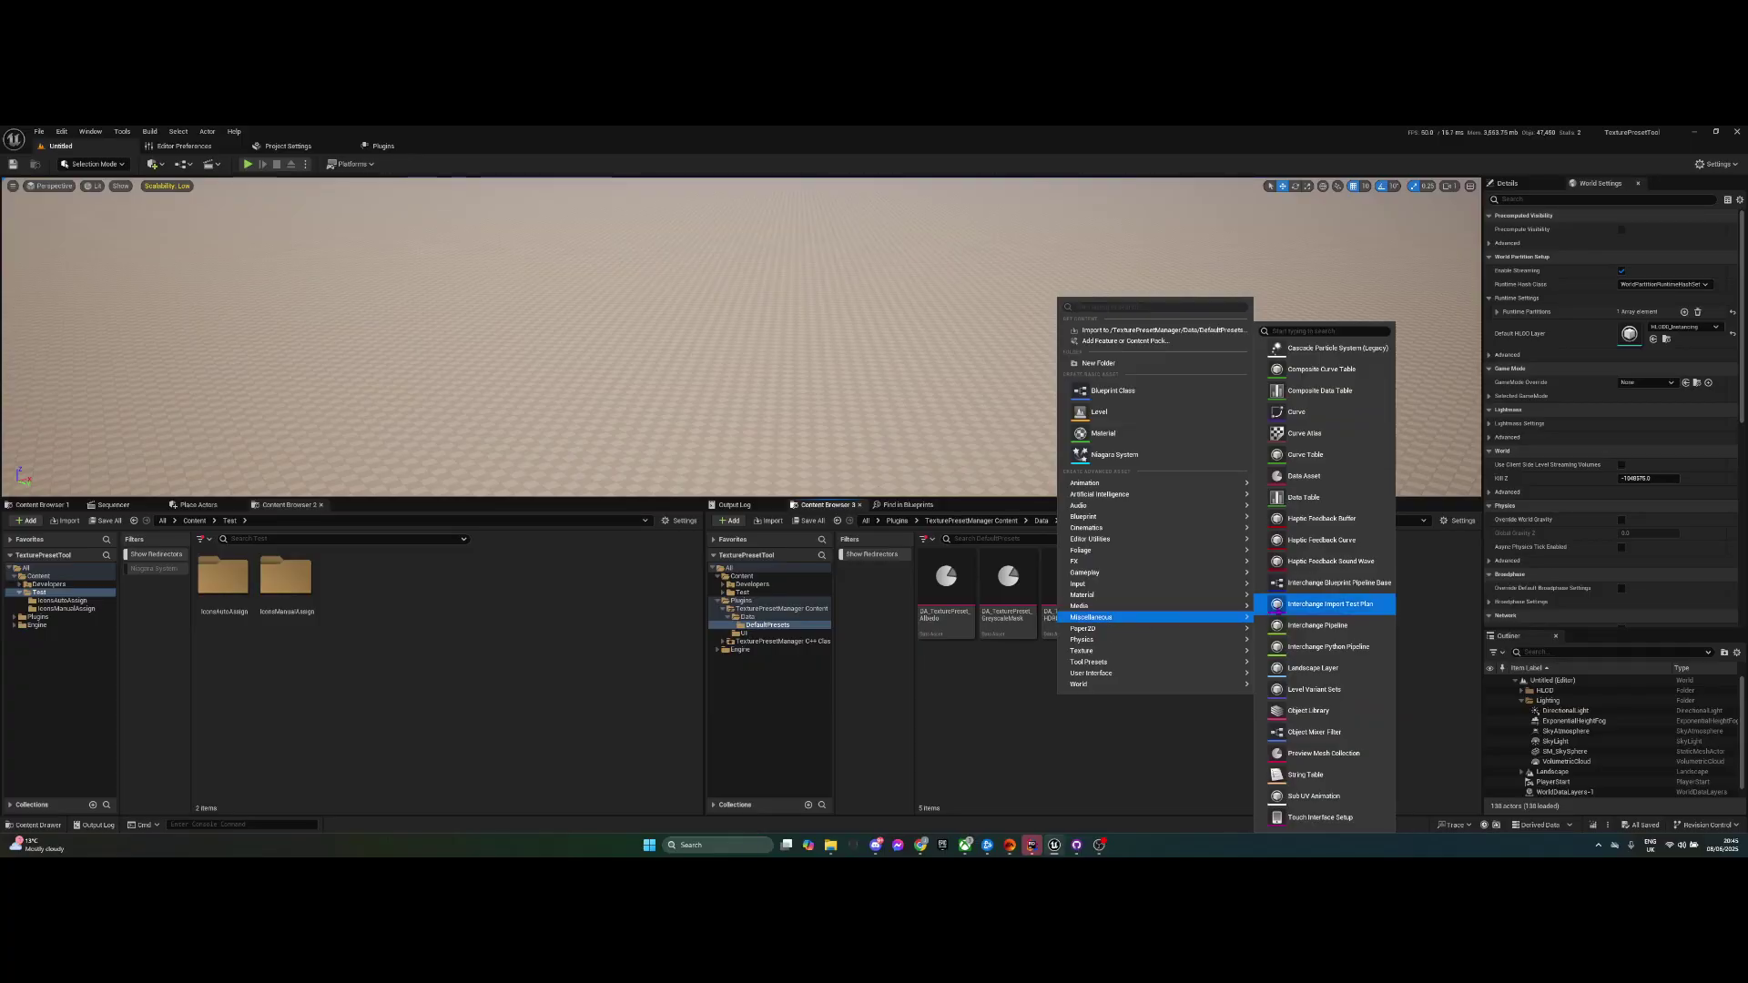
{"action": "left_click", "coordinate": [1308, 484]}
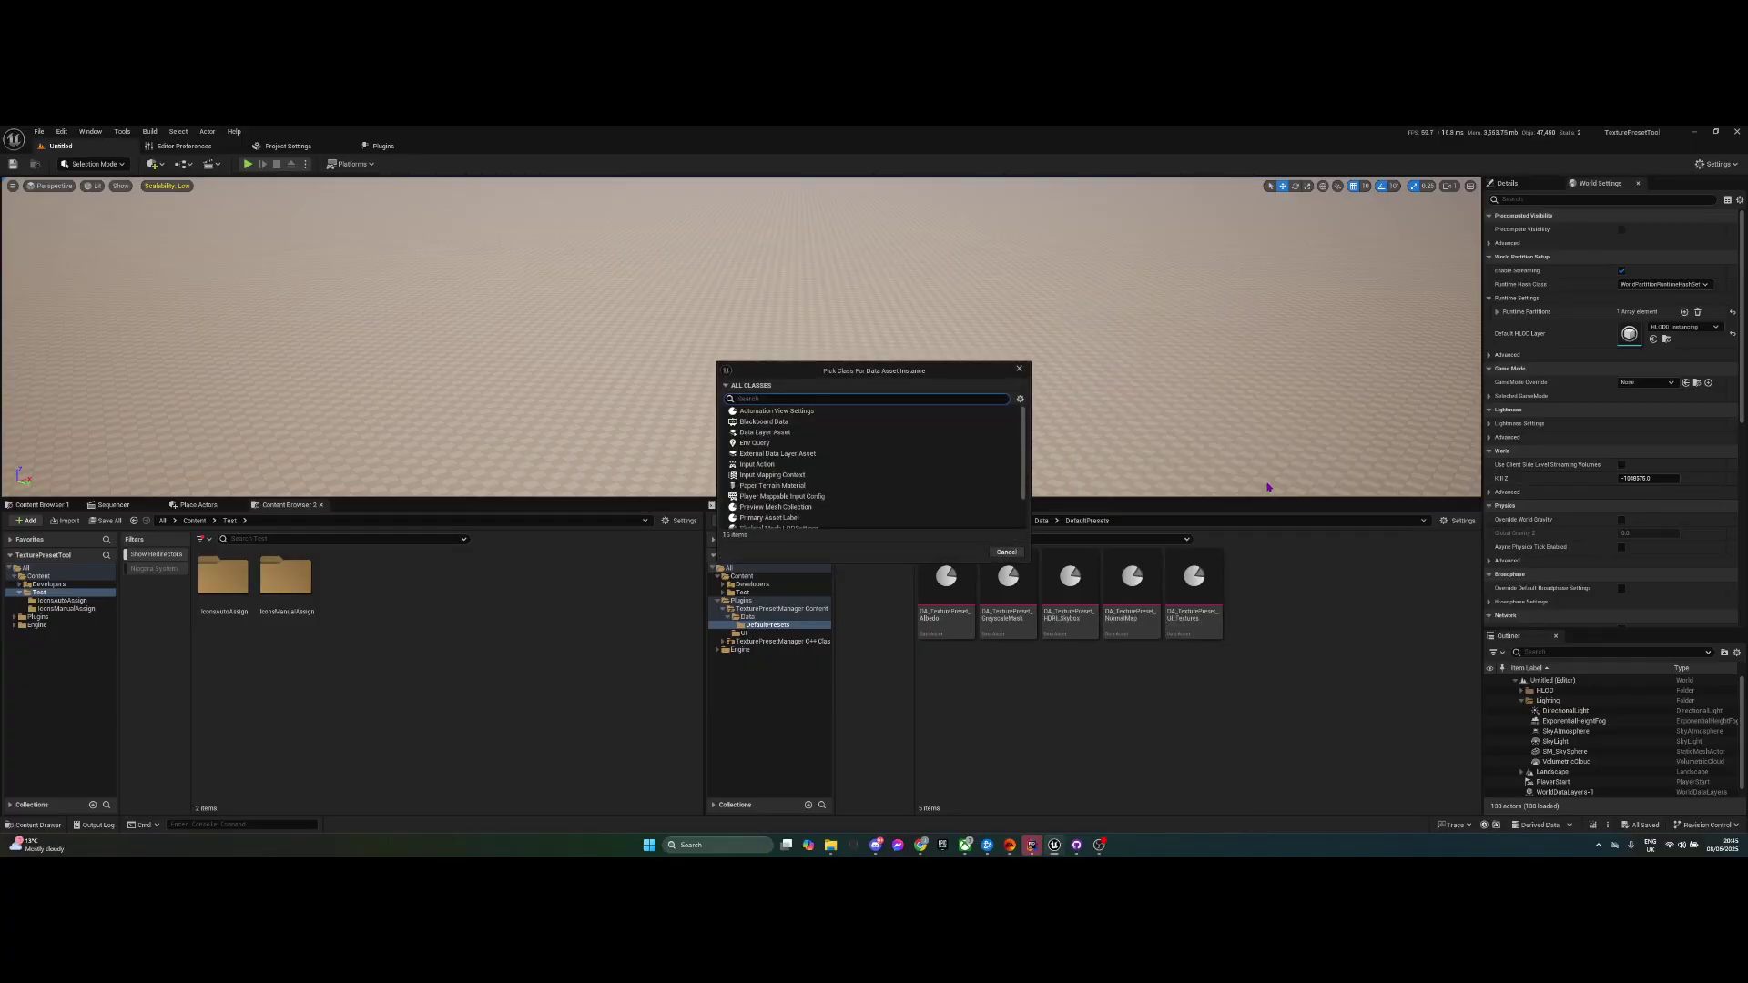
{"action": "type", "text": "Prese"}
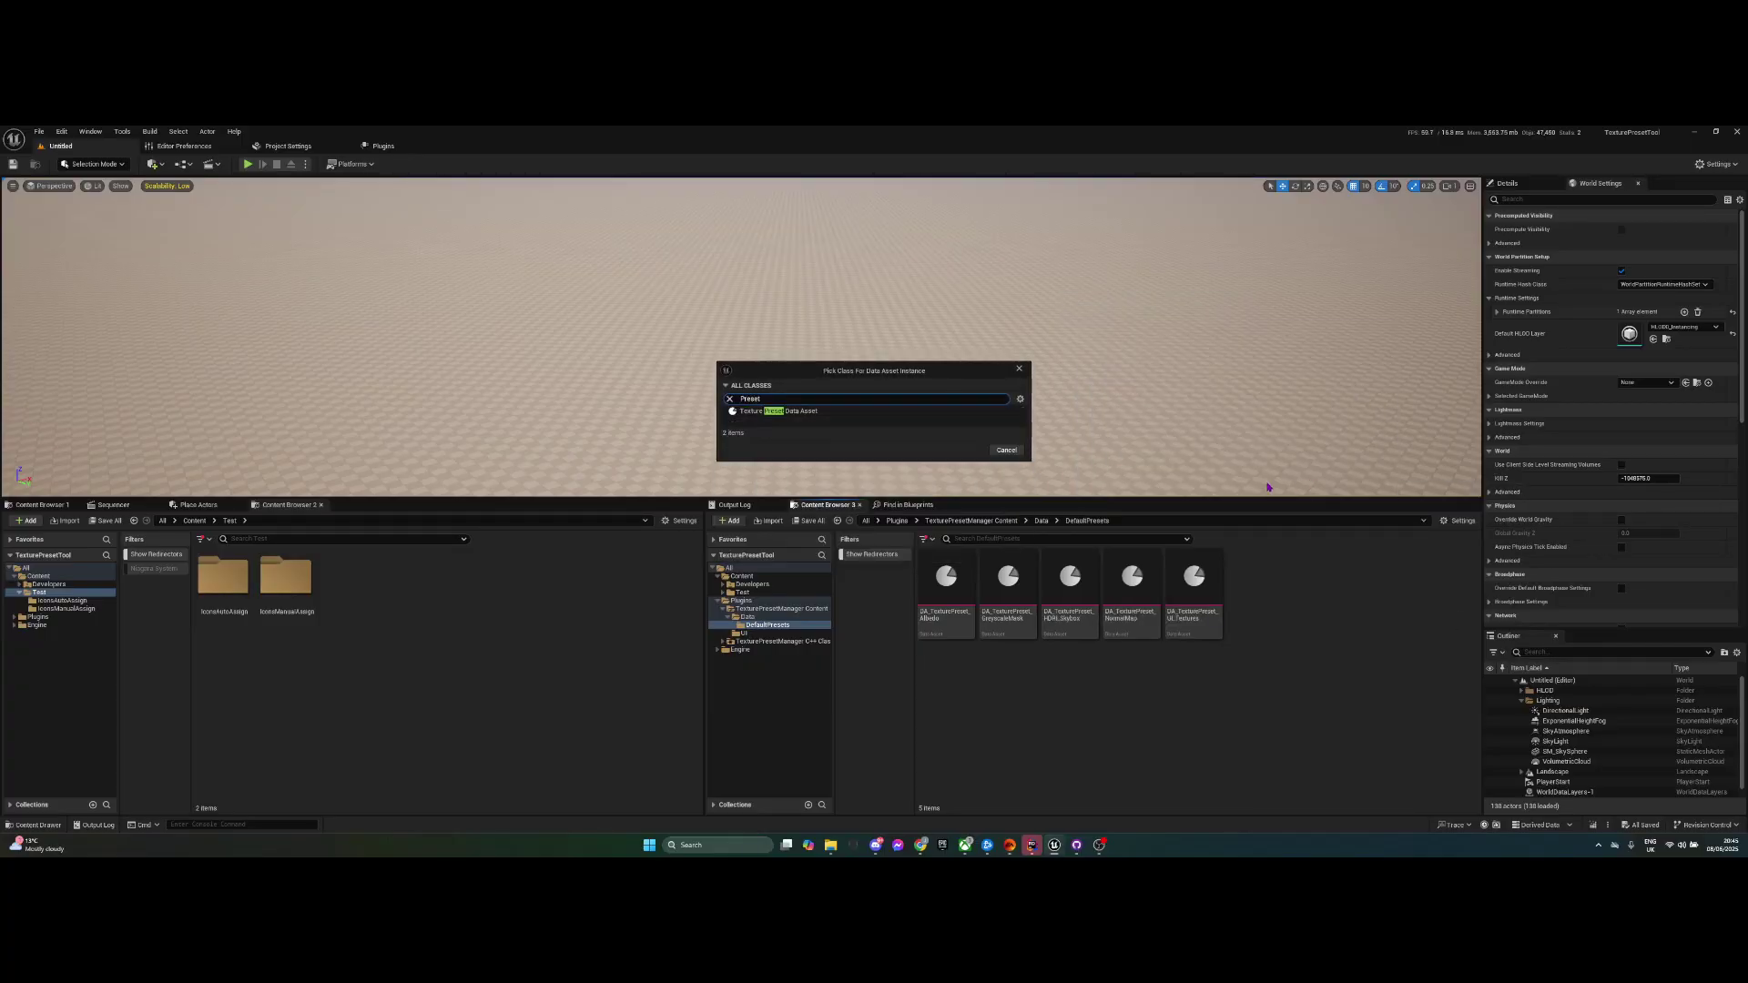
{"action": "type", "text": "t"}
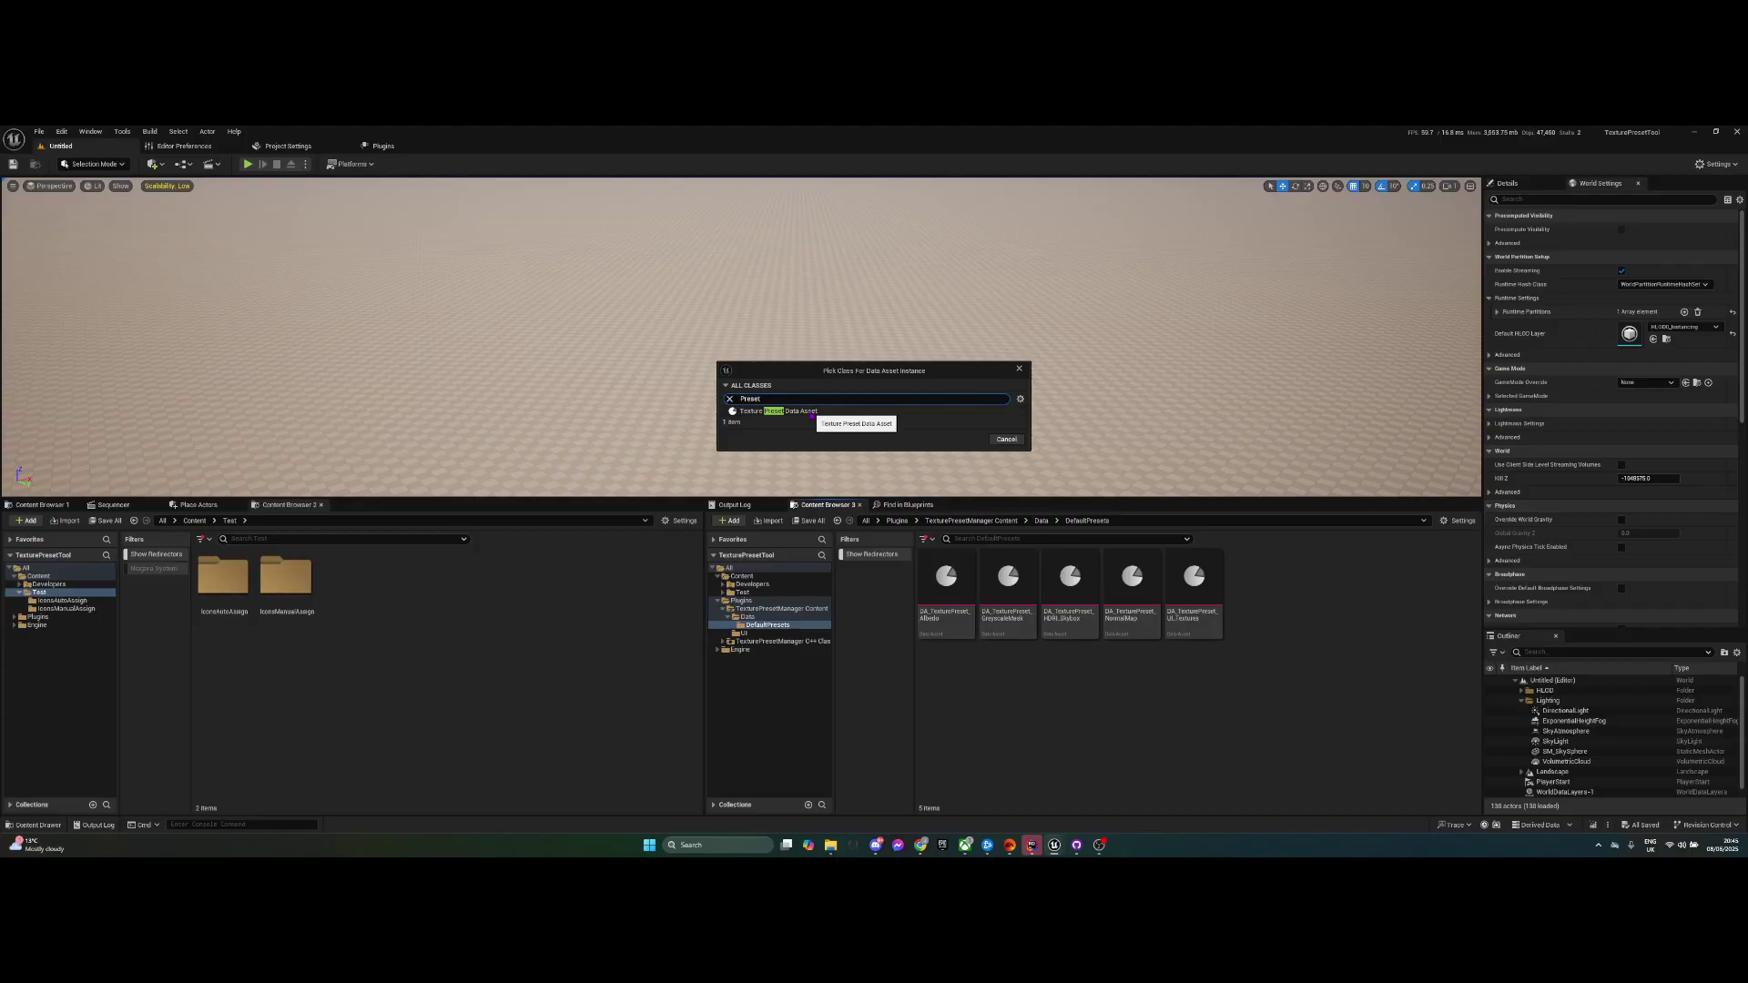
{"action": "left_click", "coordinate": [1001, 439]}
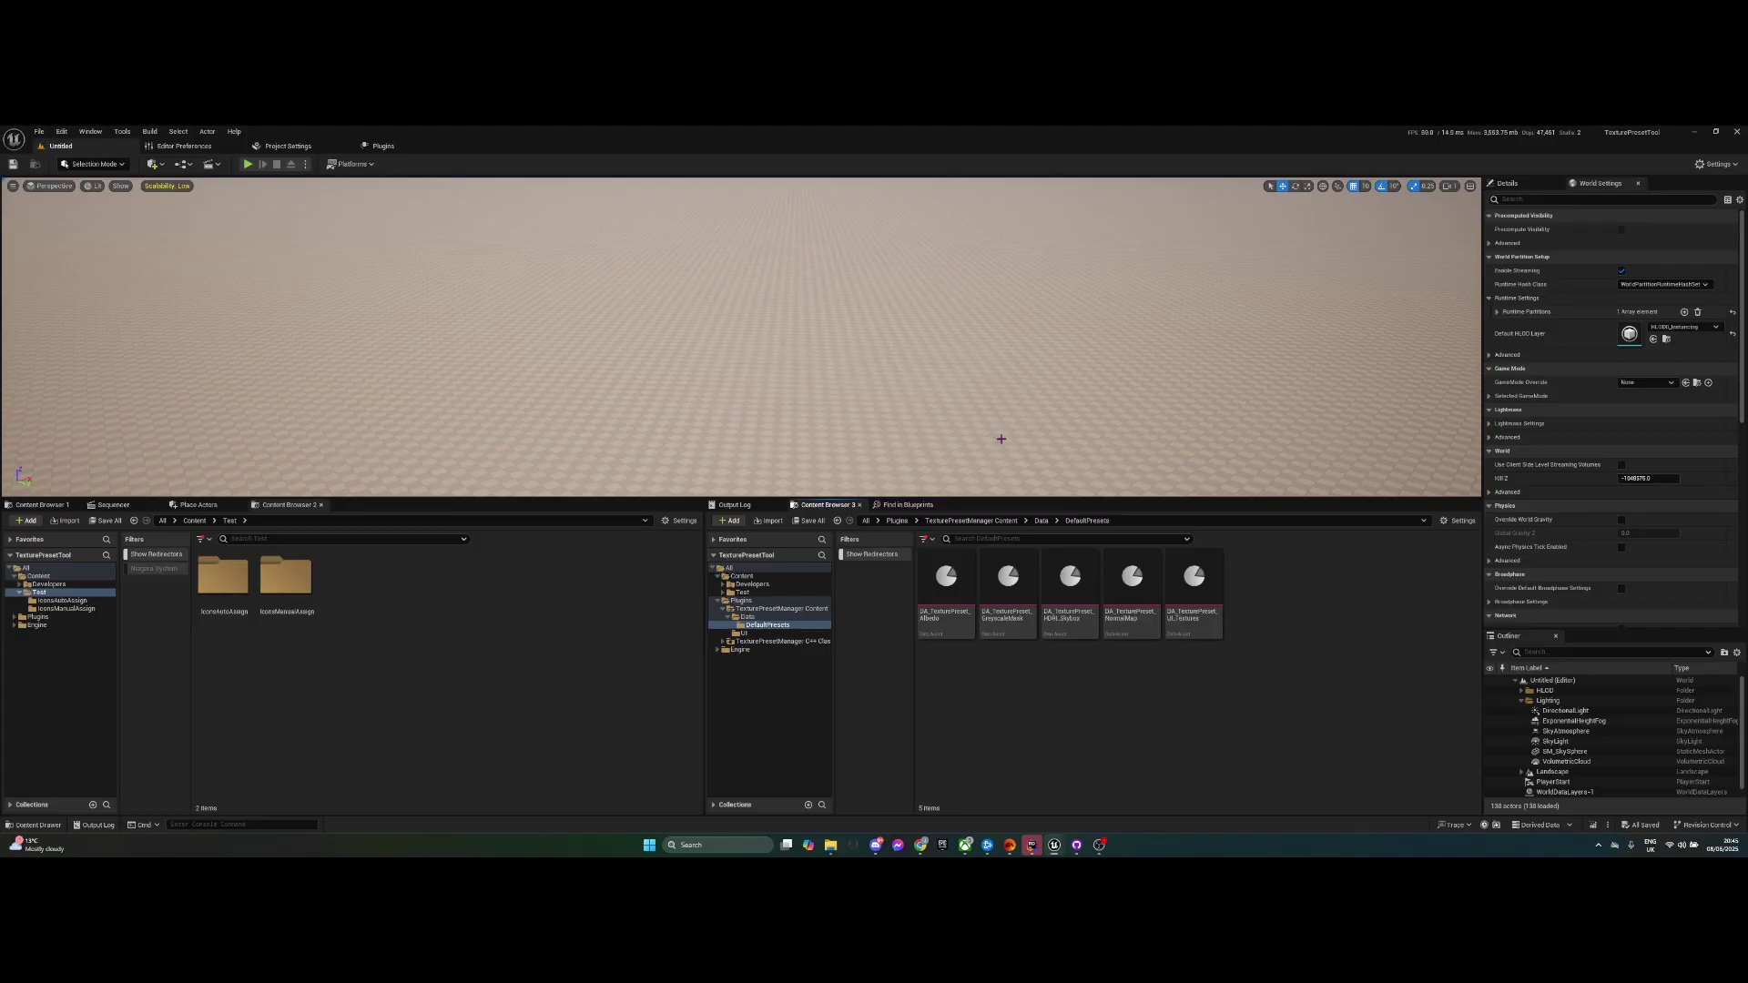
- Open the DA_TexturePreset_UI_Textures data asset docked in the main window and choose UI as its LODGroup
{"action": "double_click", "coordinate": [1195, 610]}
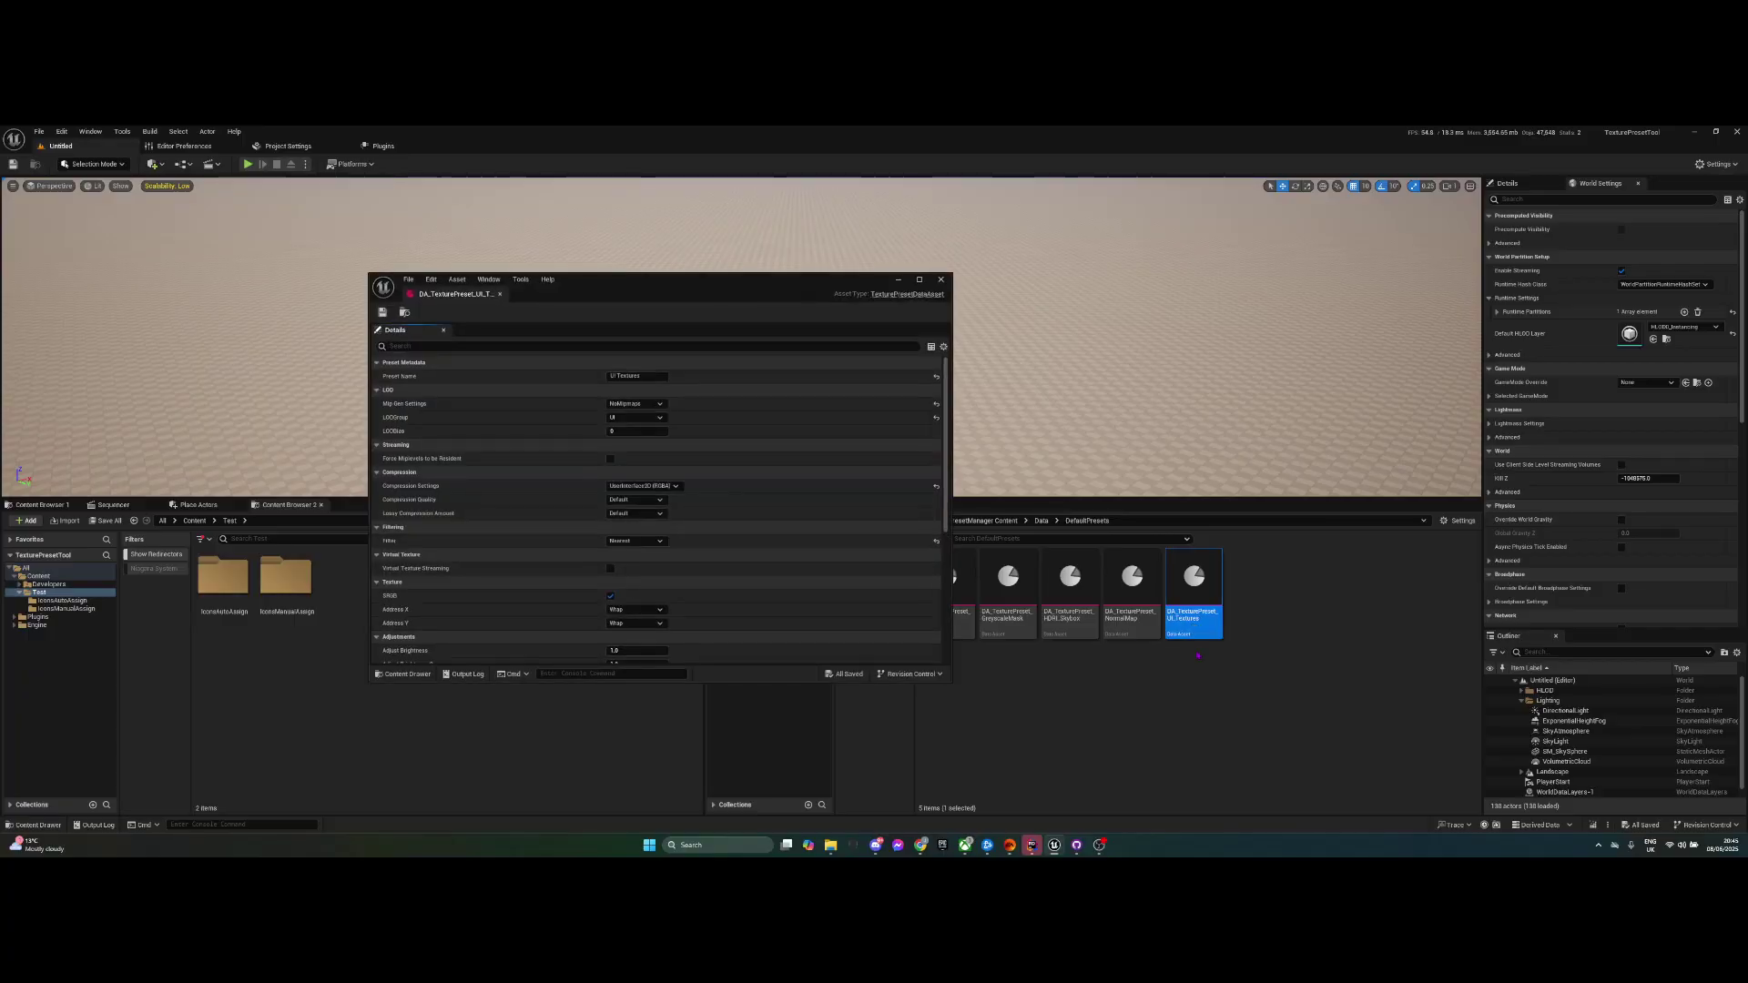
{"action": "left_click_drag", "start_coordinate": [452, 293], "coordinate": [469, 150]}
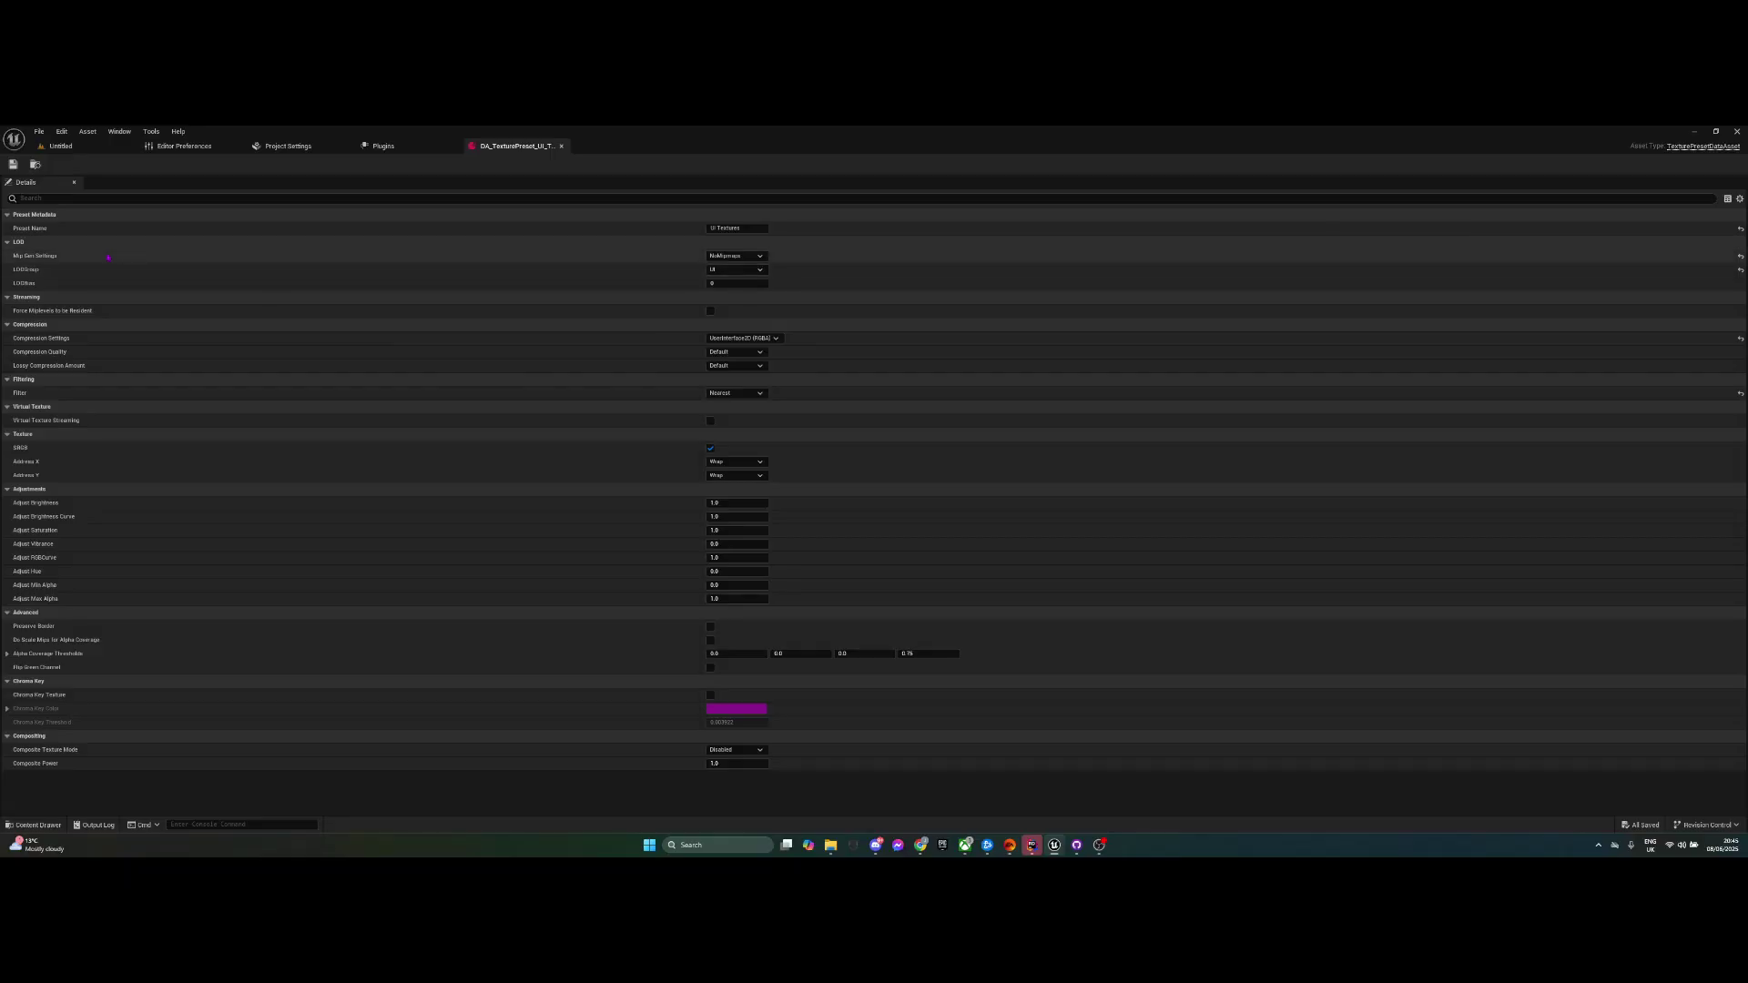
{"action": "left_click", "coordinate": [724, 270]}
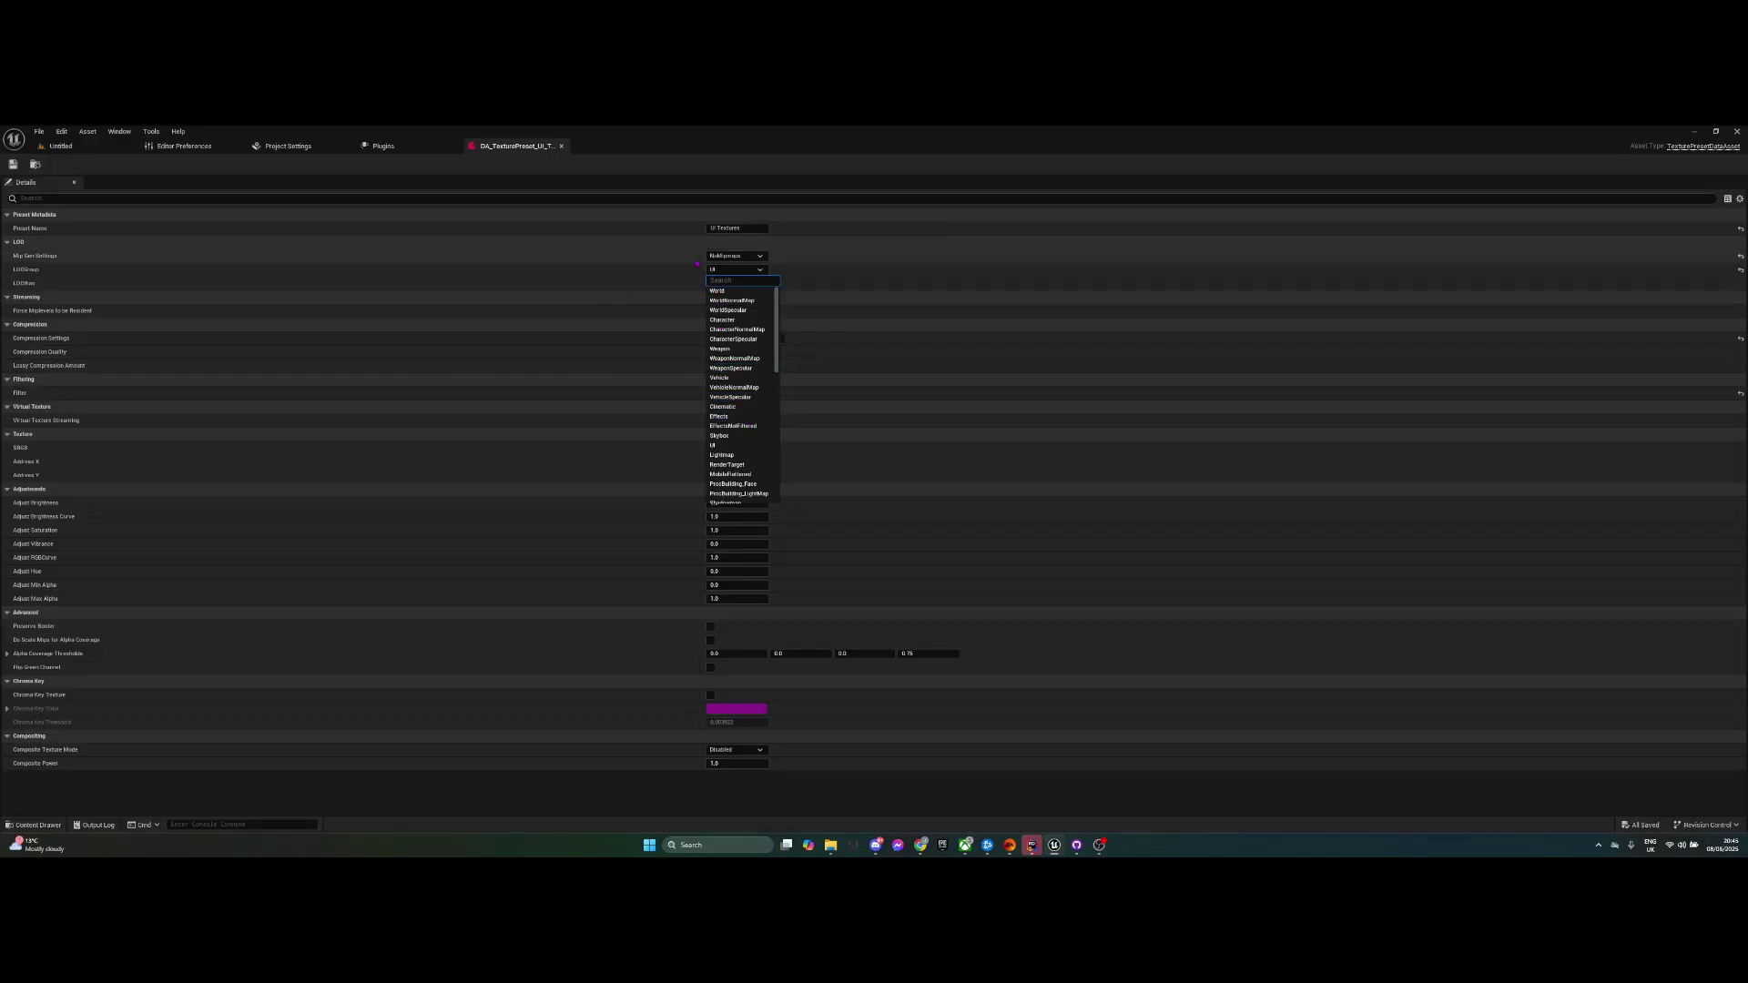
{"action": "left_click", "coordinate": [716, 445]}
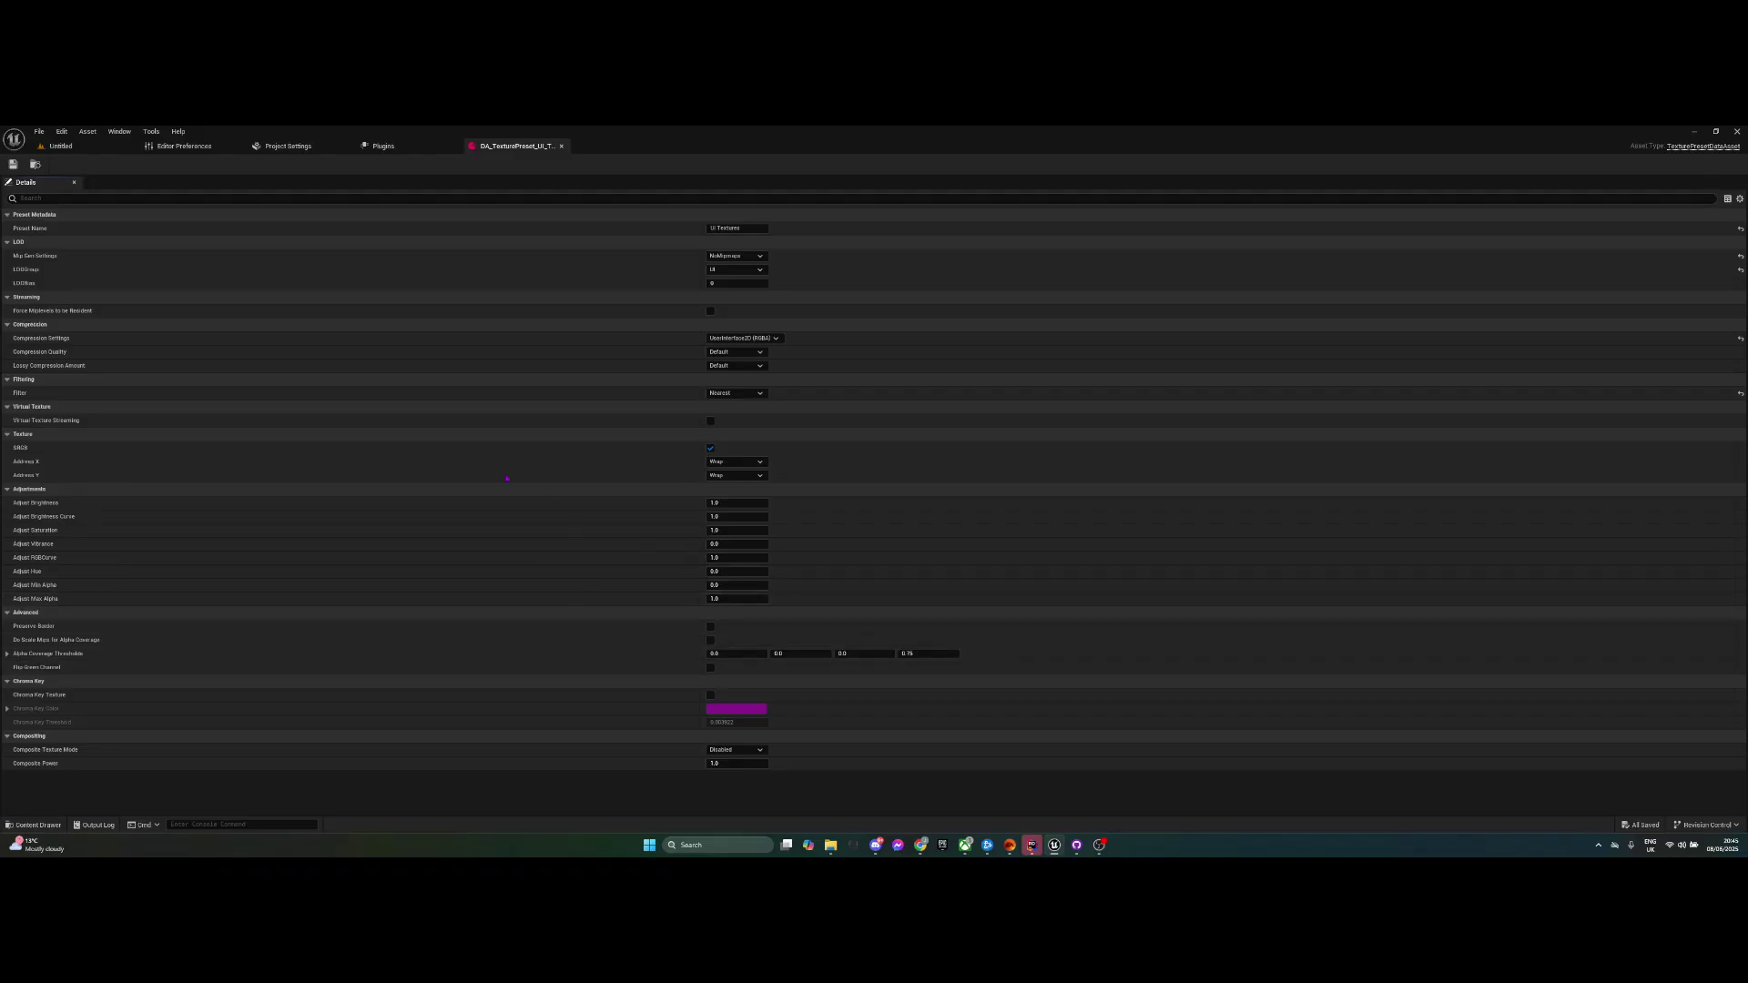
- Run the texture preset editor utility widget from the plugin's UI folder and narrow the area it is docked in
{"action": "left_click", "coordinate": [80, 146]}
{"action": "key", "text": "alt+Left"}
{"action": "left_click", "coordinate": [756, 633]}
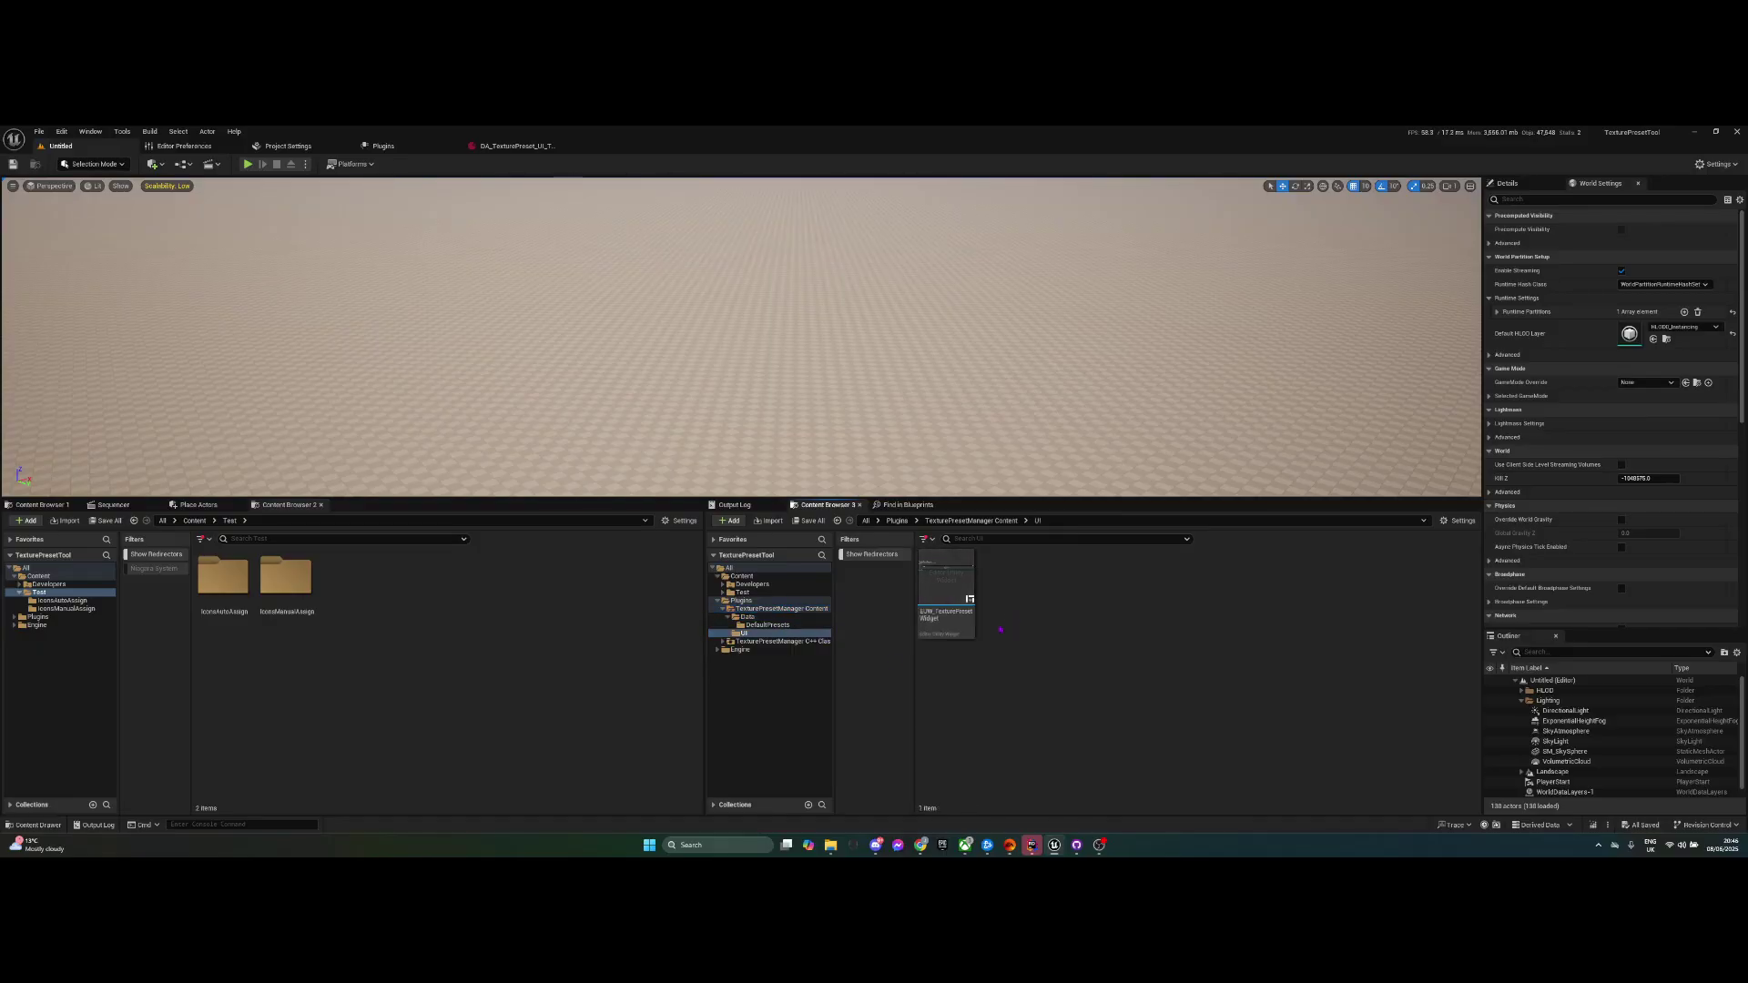
{"action": "left_click", "coordinate": [949, 583]}
{"action": "right_click", "coordinate": [949, 582]}
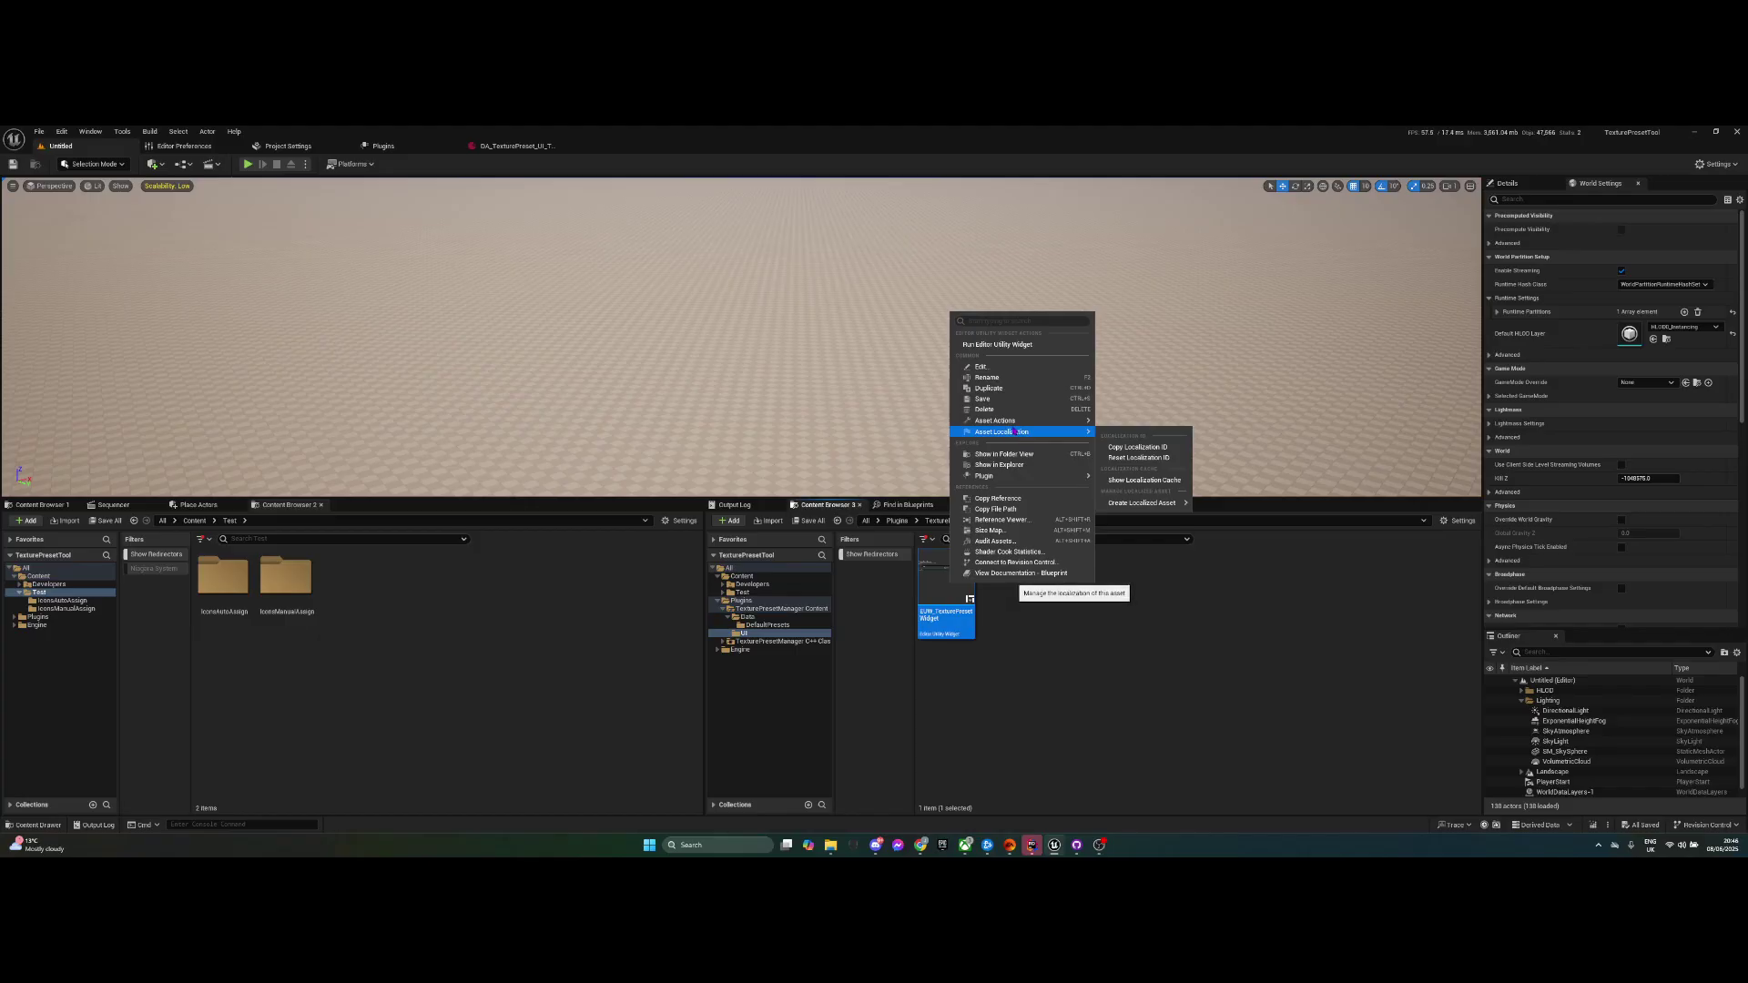
{"action": "left_click", "coordinate": [1023, 348]}
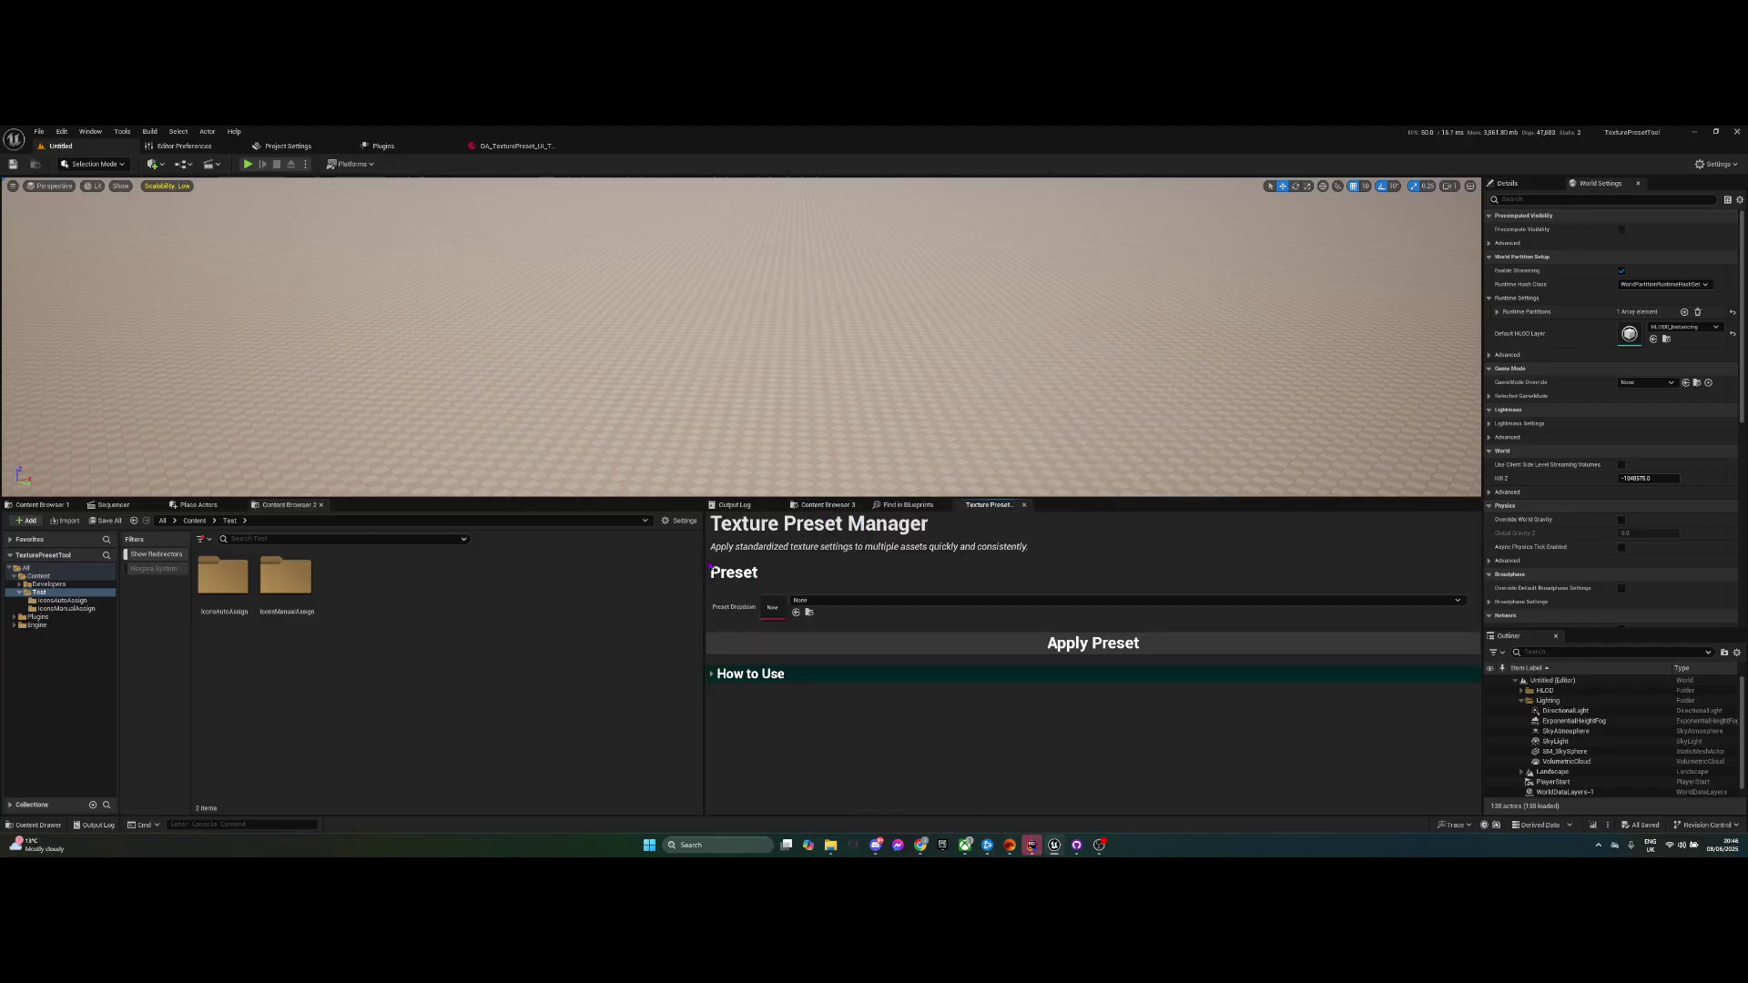
{"action": "left_click_drag", "start_coordinate": [704, 561], "coordinate": [788, 561]}
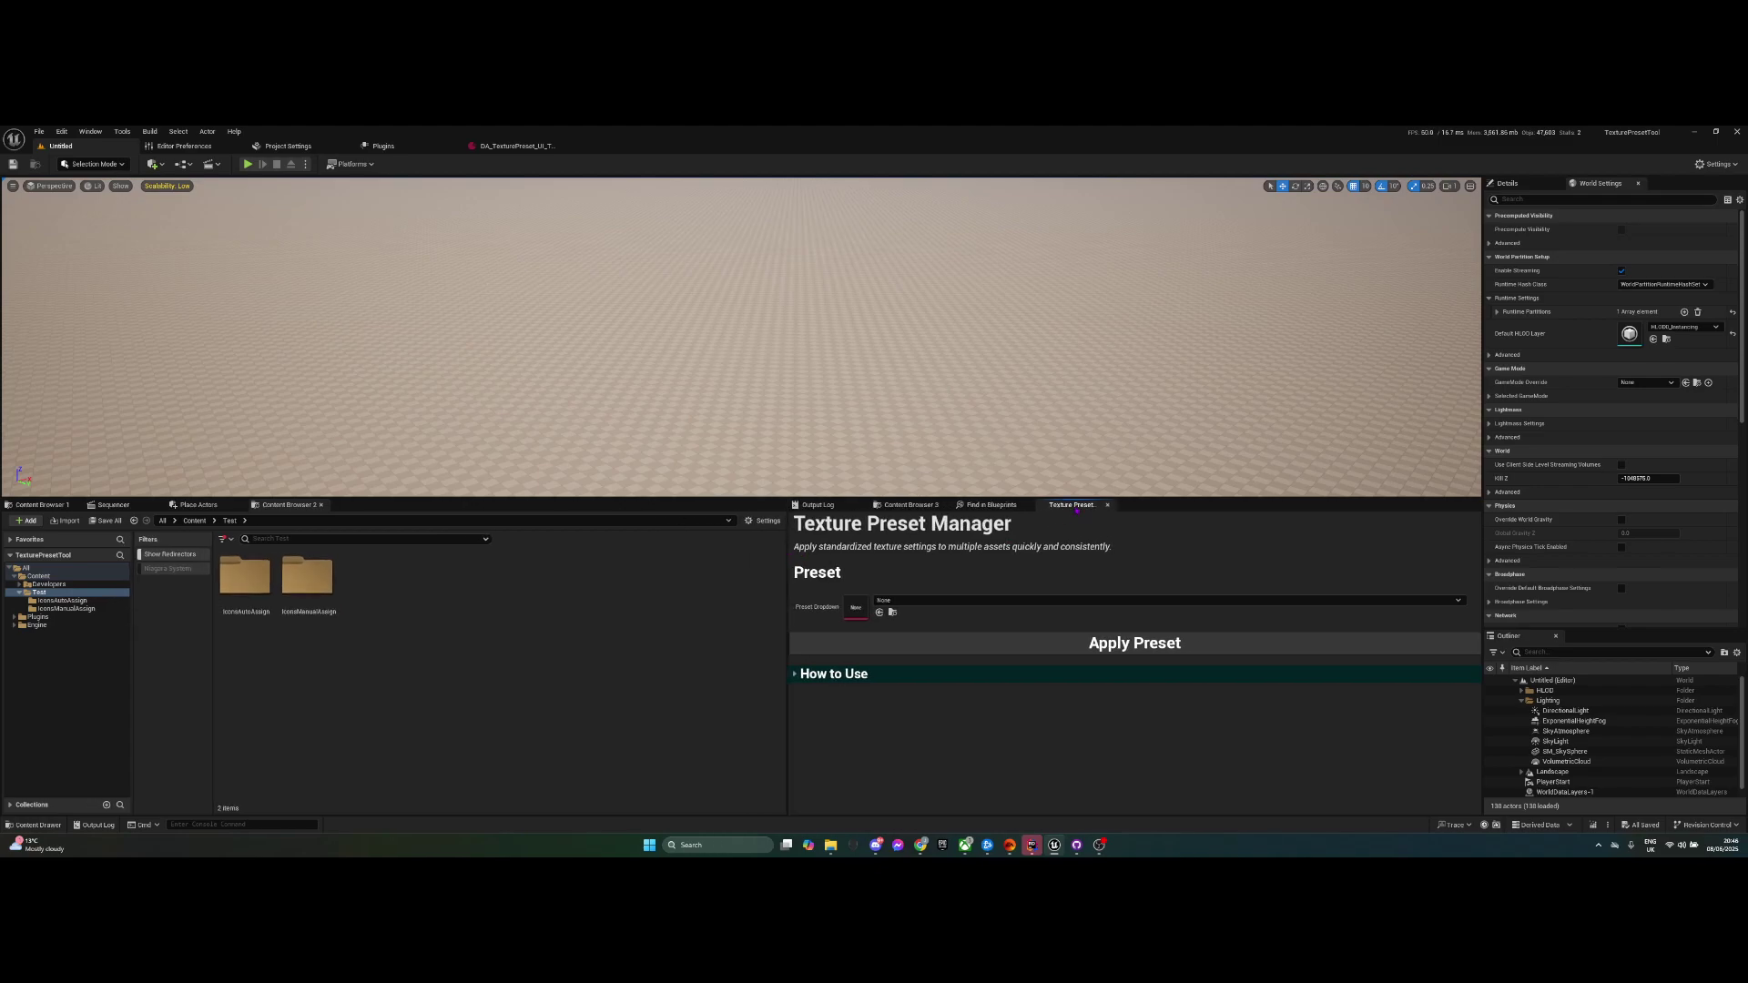
- Float the Texture Preset Manager widget in its own window, enlarge it, and dock it back beside Find in Blueprints
{"action": "left_click_drag", "start_coordinate": [1077, 507], "coordinate": [658, 272]}
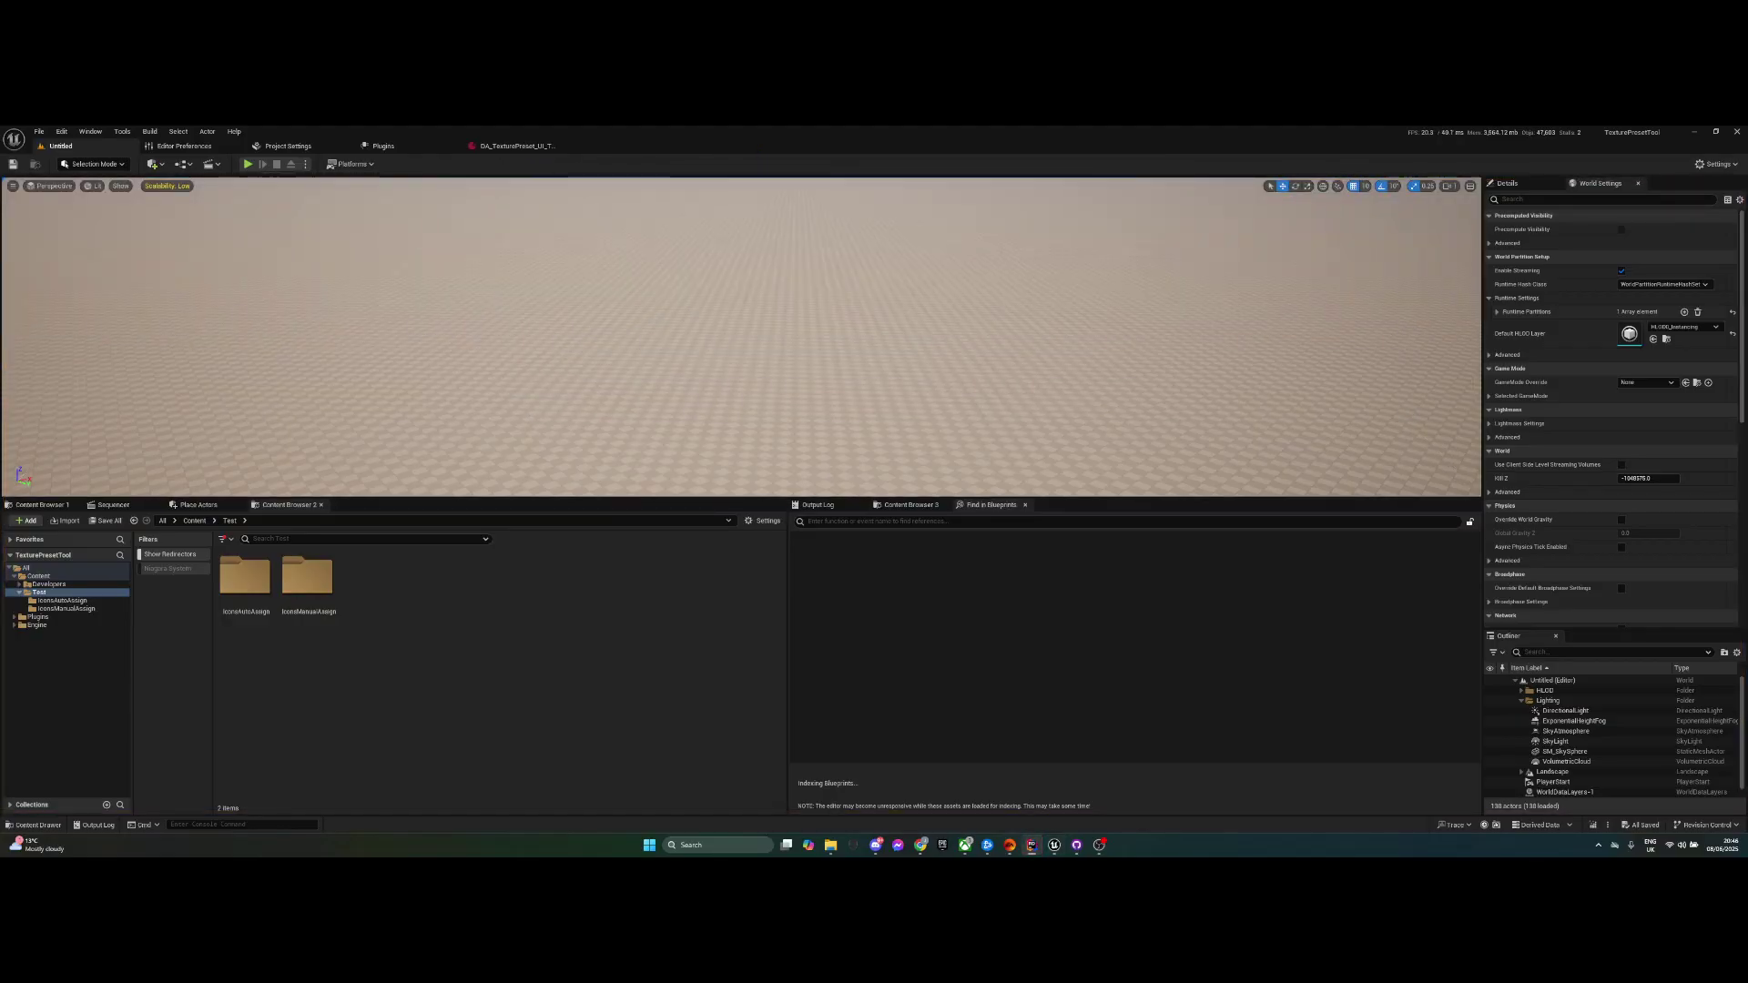
{"action": "mouse_move", "coordinate": [1054, 845]}
{"action": "left_click", "coordinate": [1093, 811]}
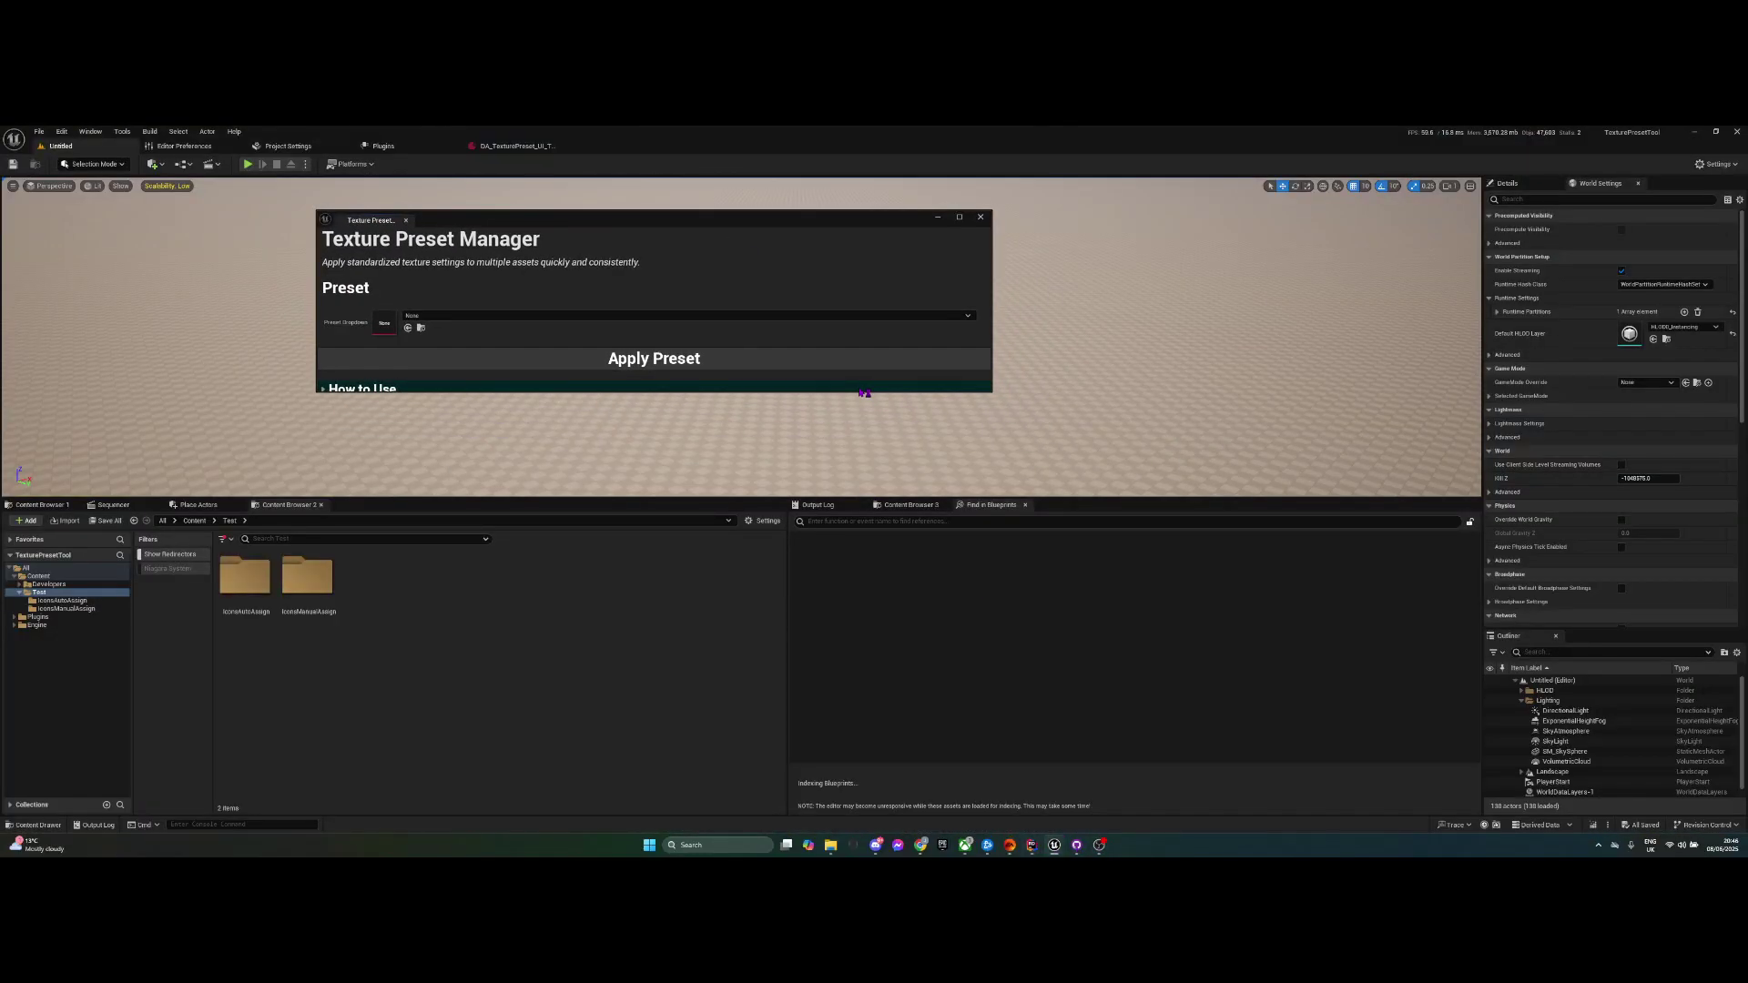
{"action": "left_click_drag", "start_coordinate": [857, 391], "coordinate": [876, 512]}
{"action": "left_click_drag", "start_coordinate": [407, 220], "coordinate": [1072, 508]}
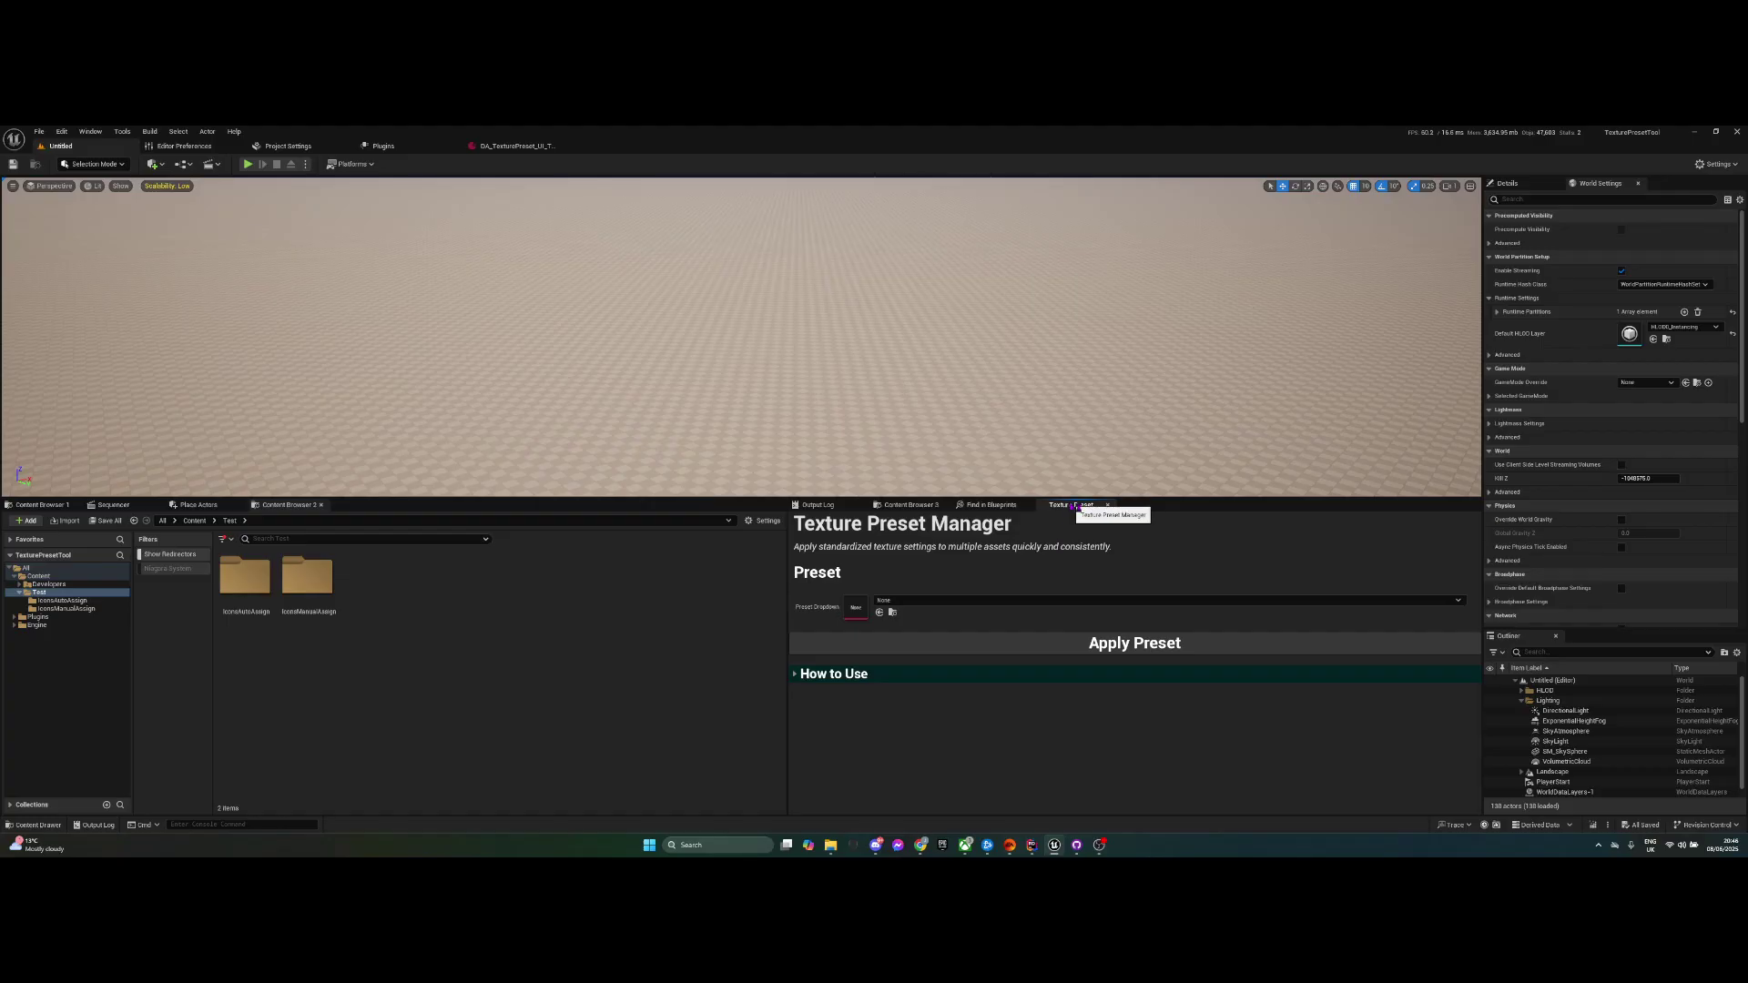
- Dock the Texture Preset Manager widget to the sidebar and narrow its expanded drawer to about the width of the Details area
{"action": "right_click", "coordinate": [1071, 506]}
{"action": "left_click", "coordinate": [1140, 537]}
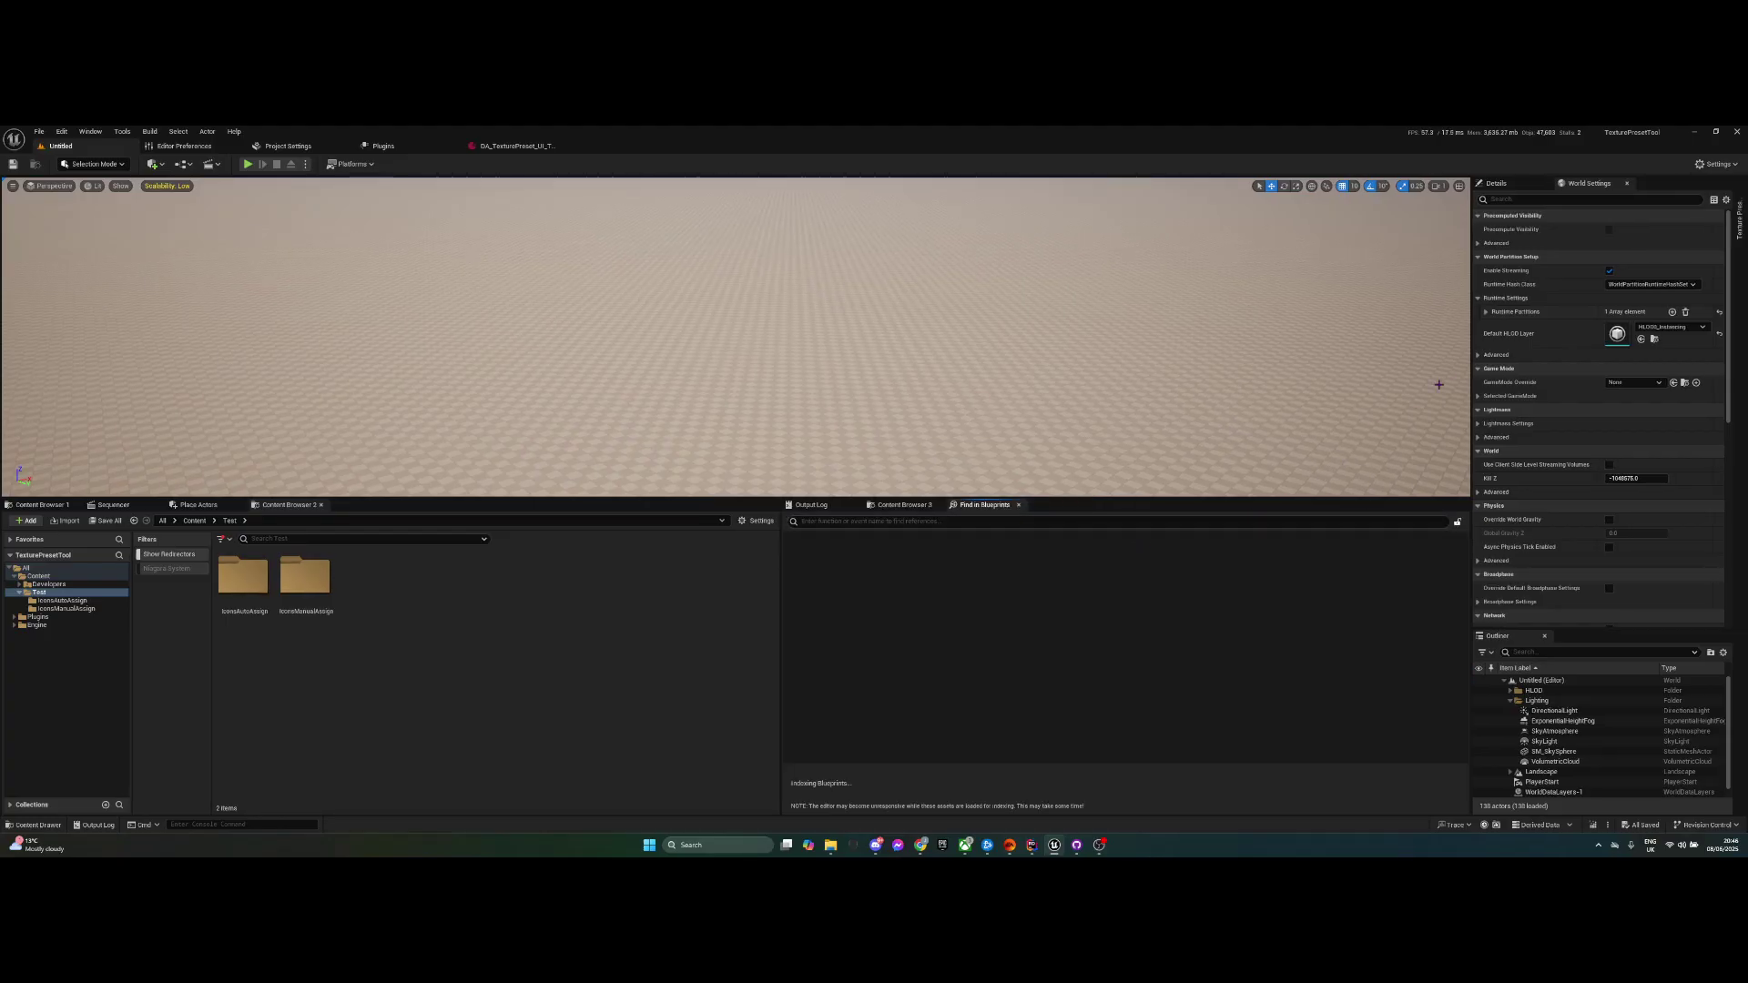
{"action": "left_click", "coordinate": [1739, 219]}
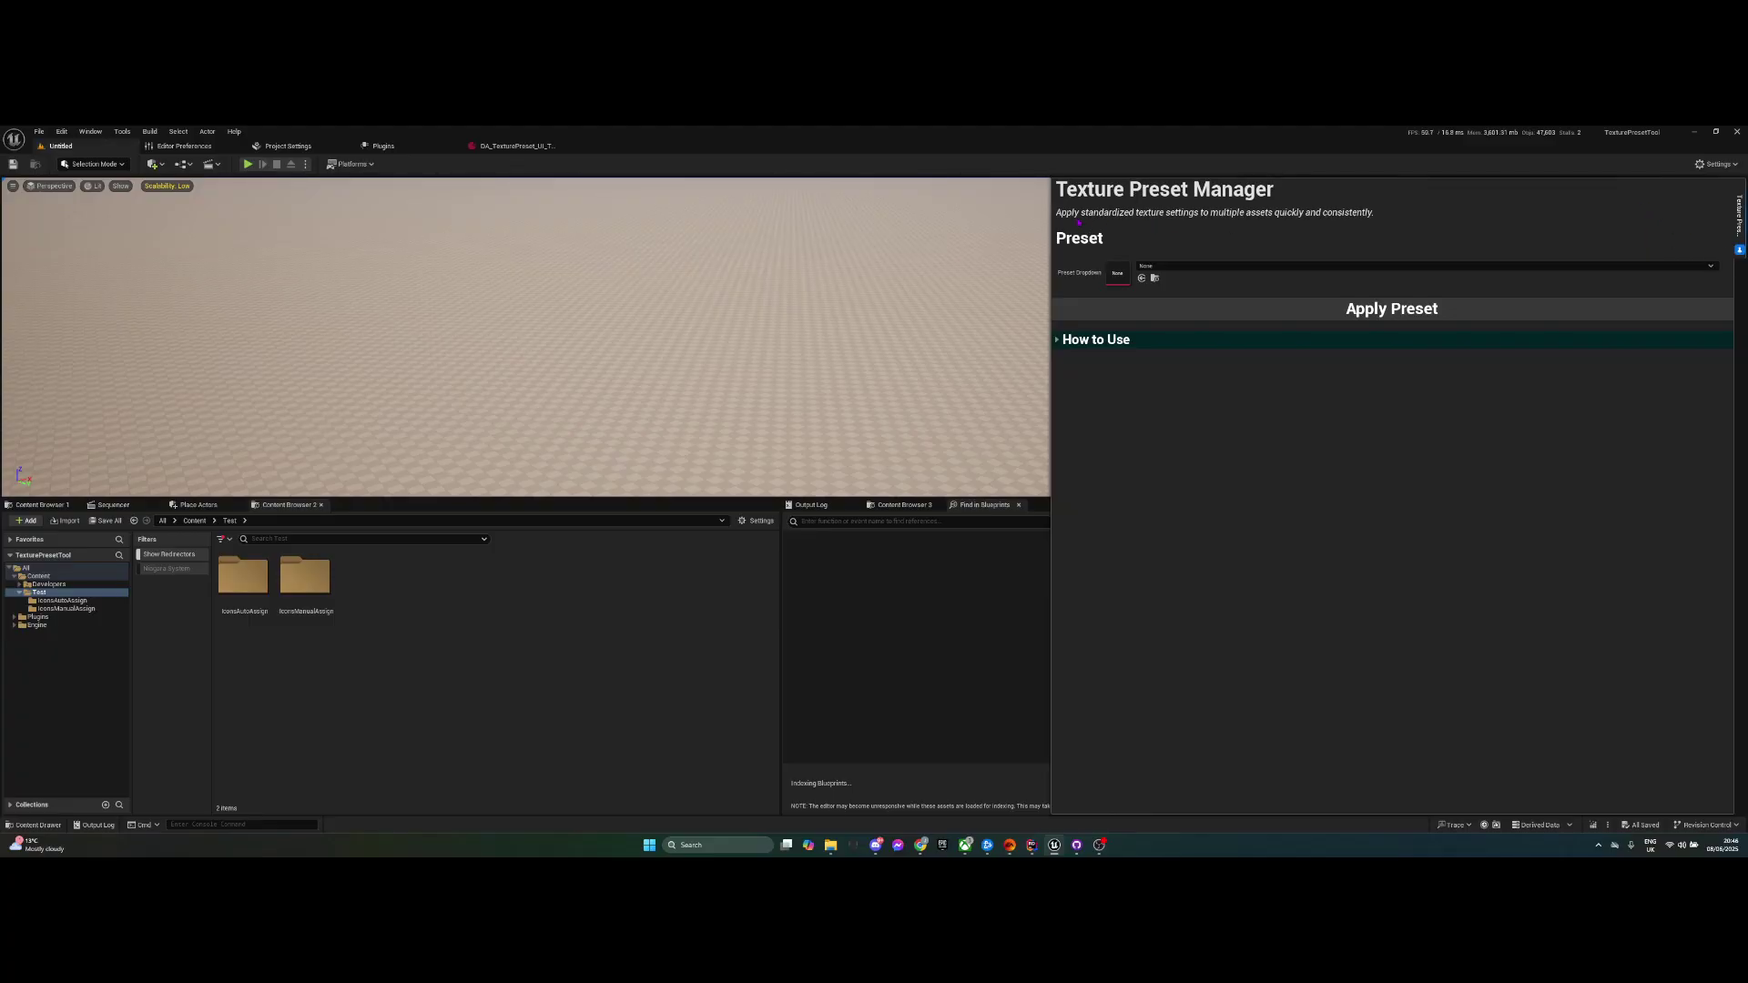
{"action": "left_click_drag", "start_coordinate": [1053, 220], "coordinate": [1459, 248]}
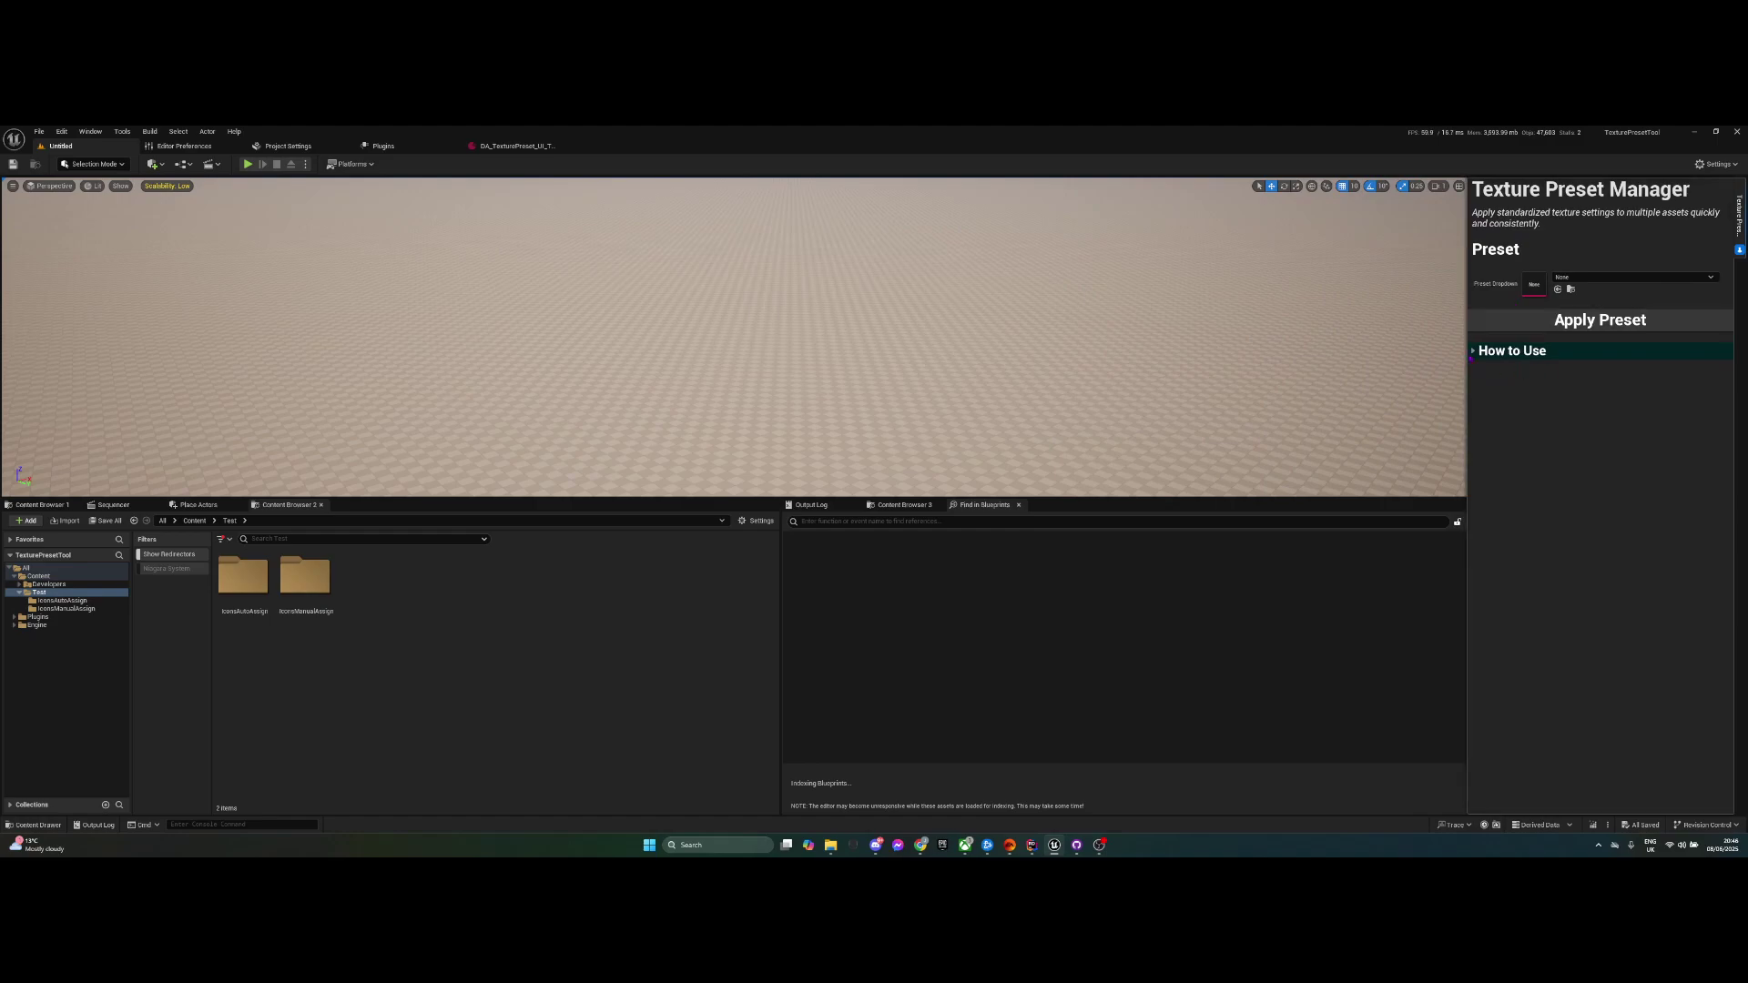
- Review the widget's How to Use instructions and select DA_TexturePreset_UI_Textures as the preset
{"action": "left_click", "coordinate": [1473, 352]}
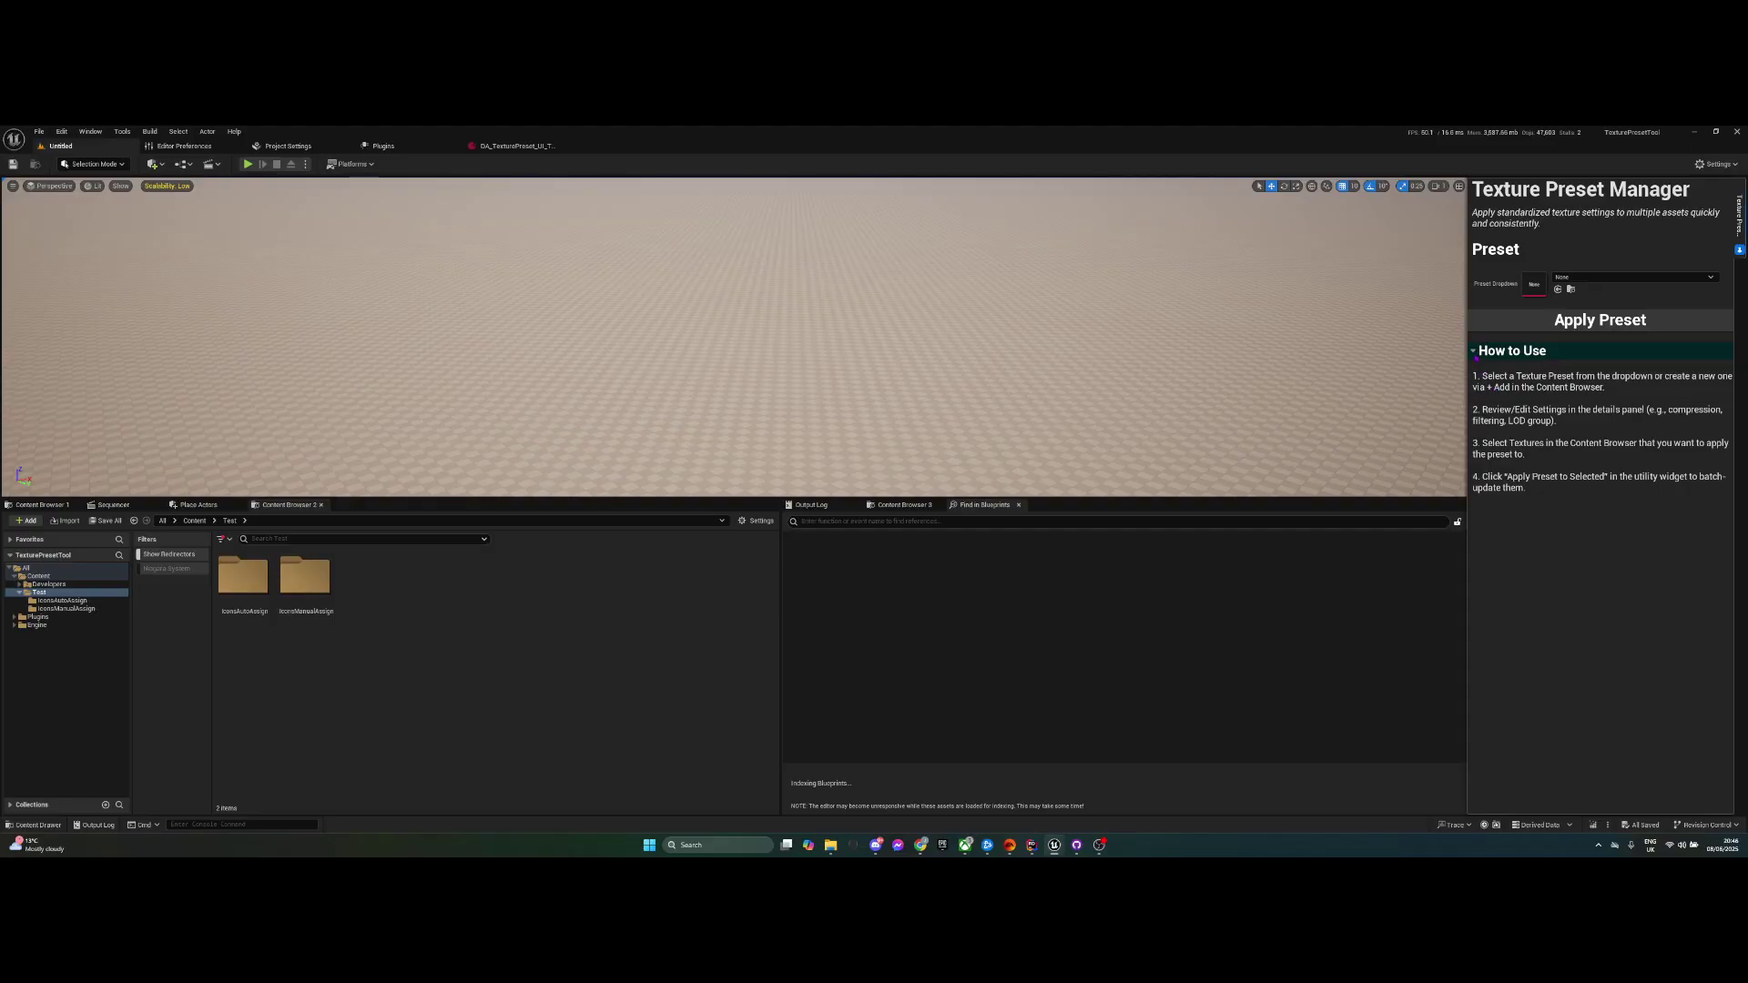
{"action": "left_click", "coordinate": [1474, 354]}
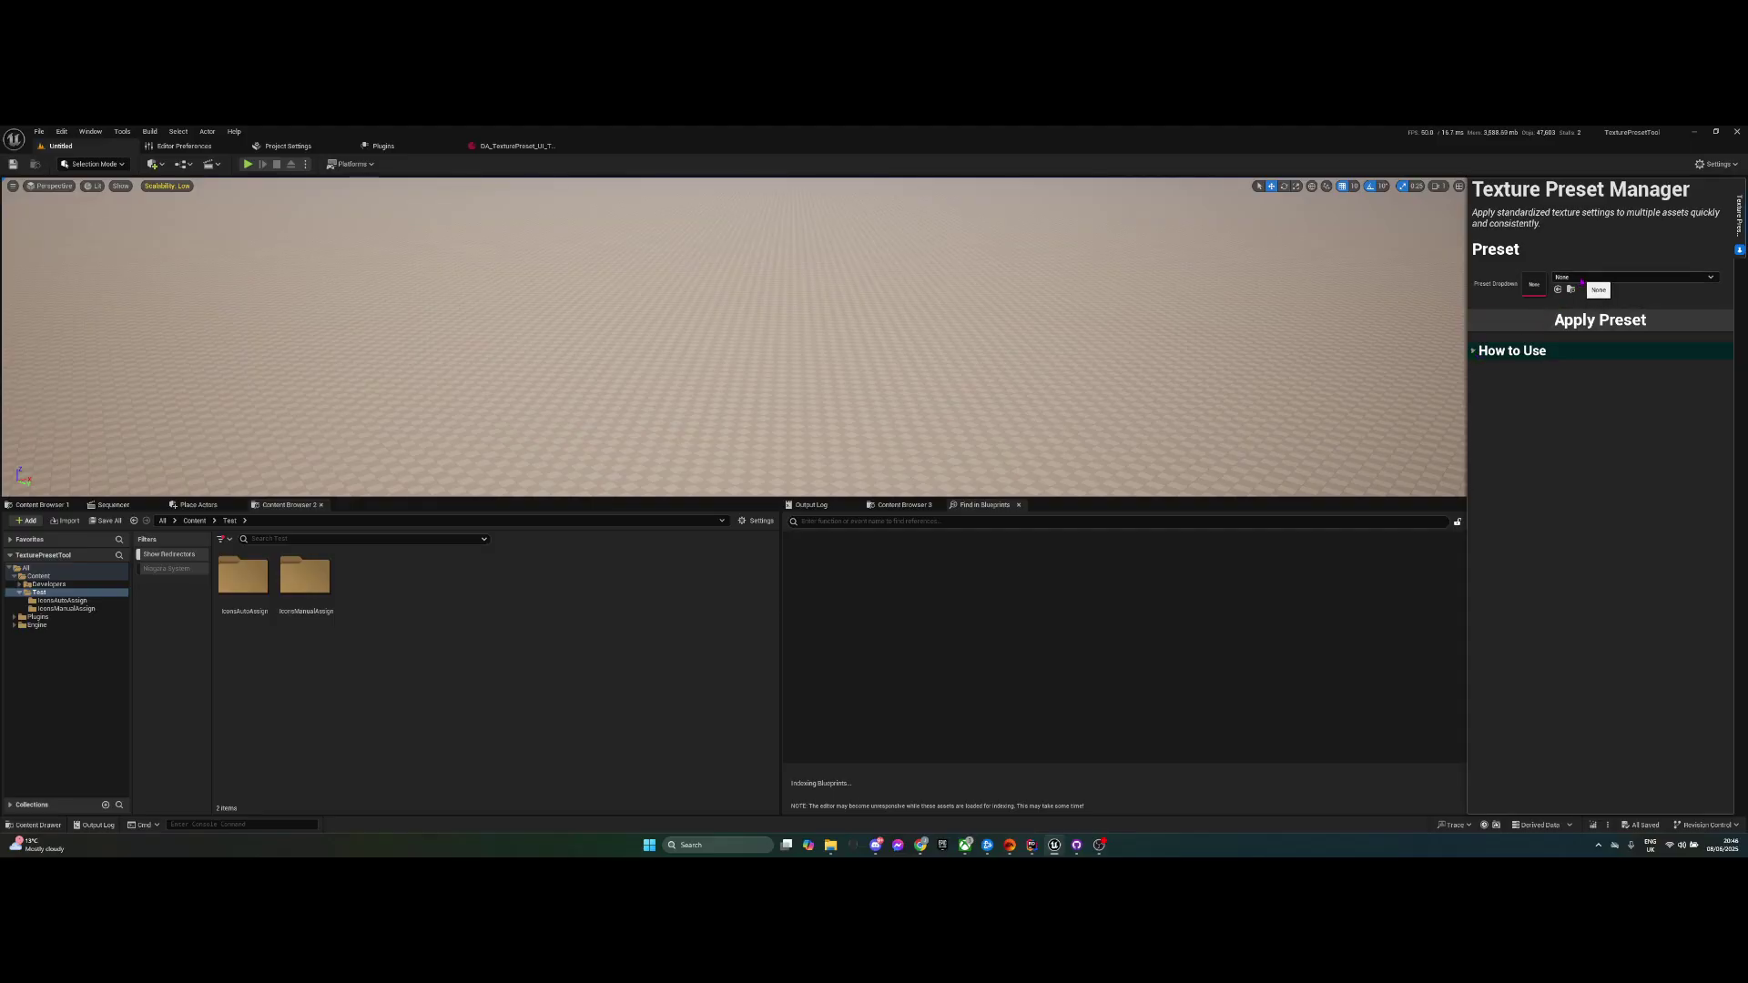
{"action": "left_click", "coordinate": [1582, 281]}
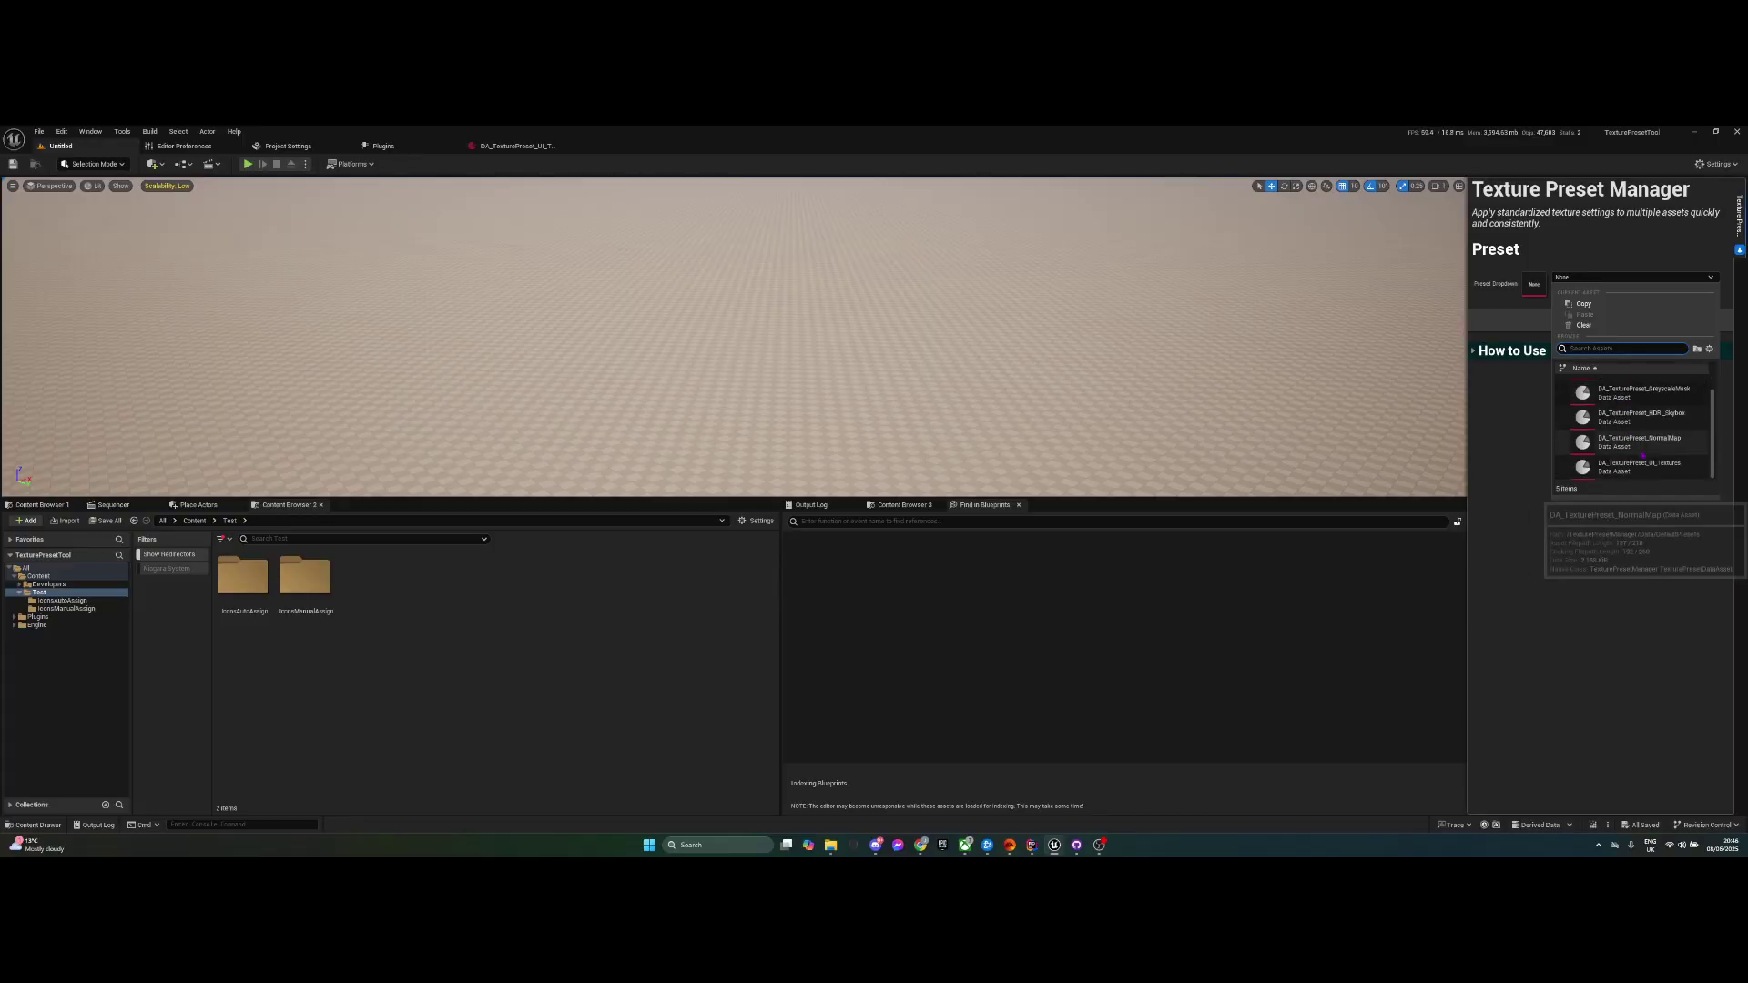
{"action": "left_click", "coordinate": [1638, 466]}
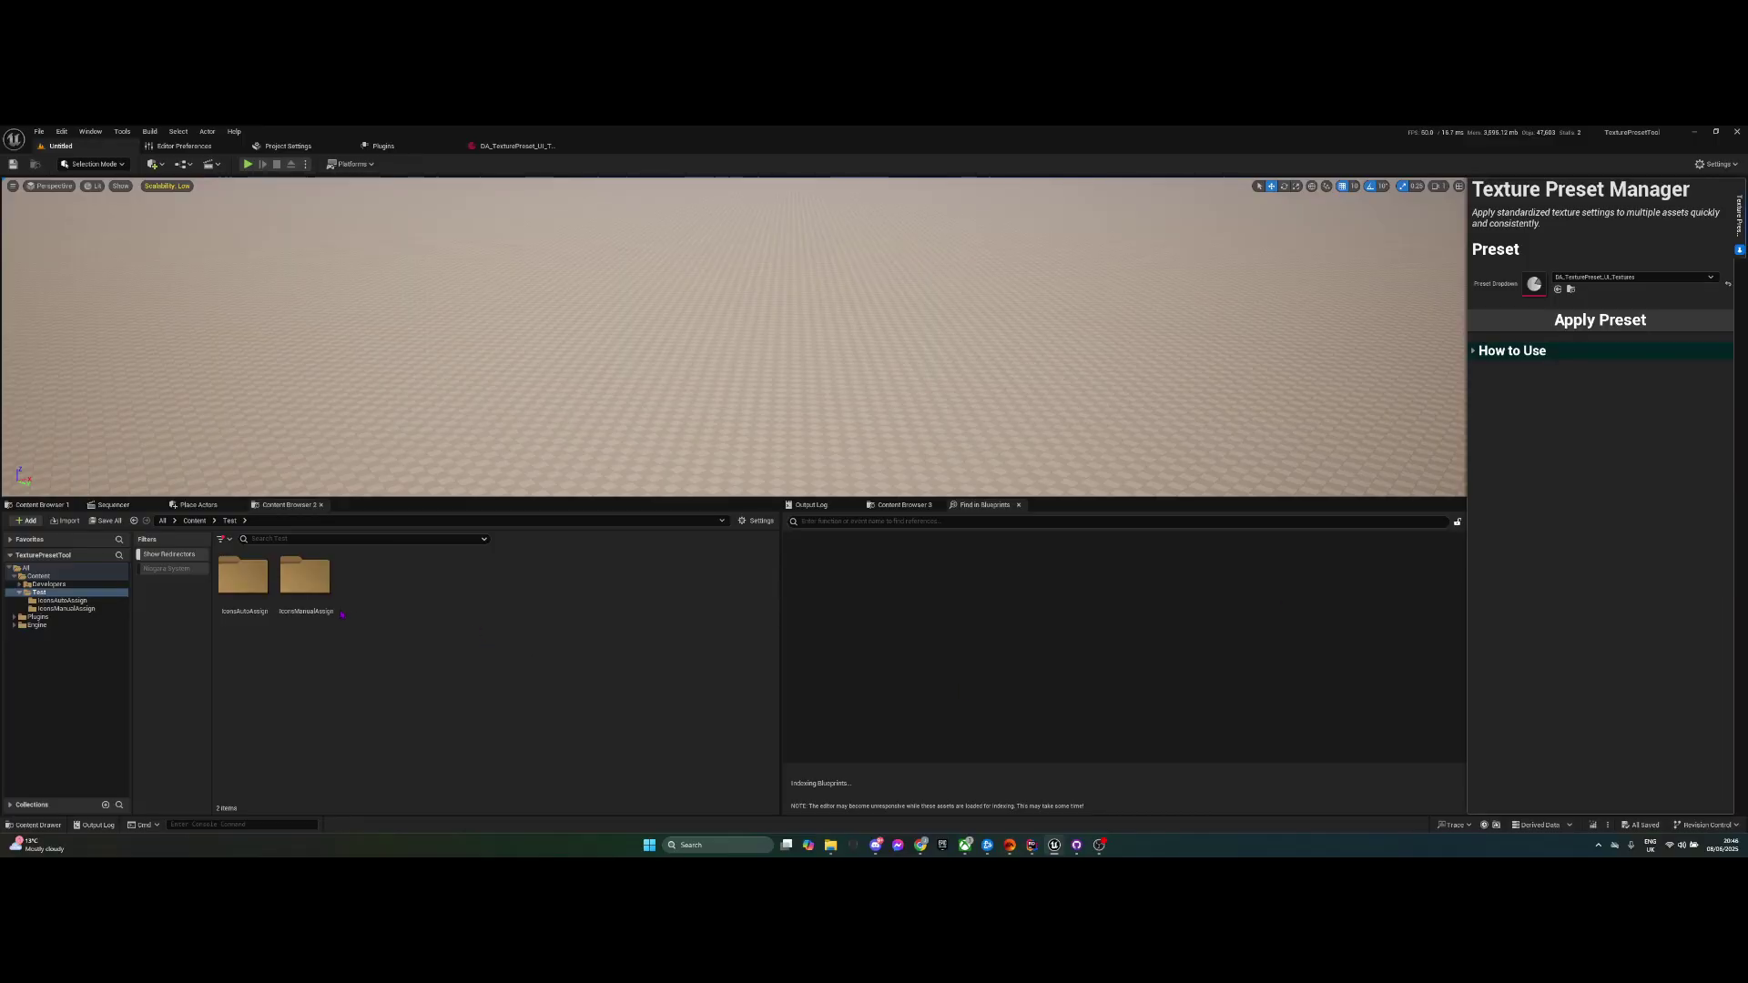
- Import the seven icon textures from the file explorer into the Test/IconsManualAssign folder
{"action": "double_click", "coordinate": [312, 606]}
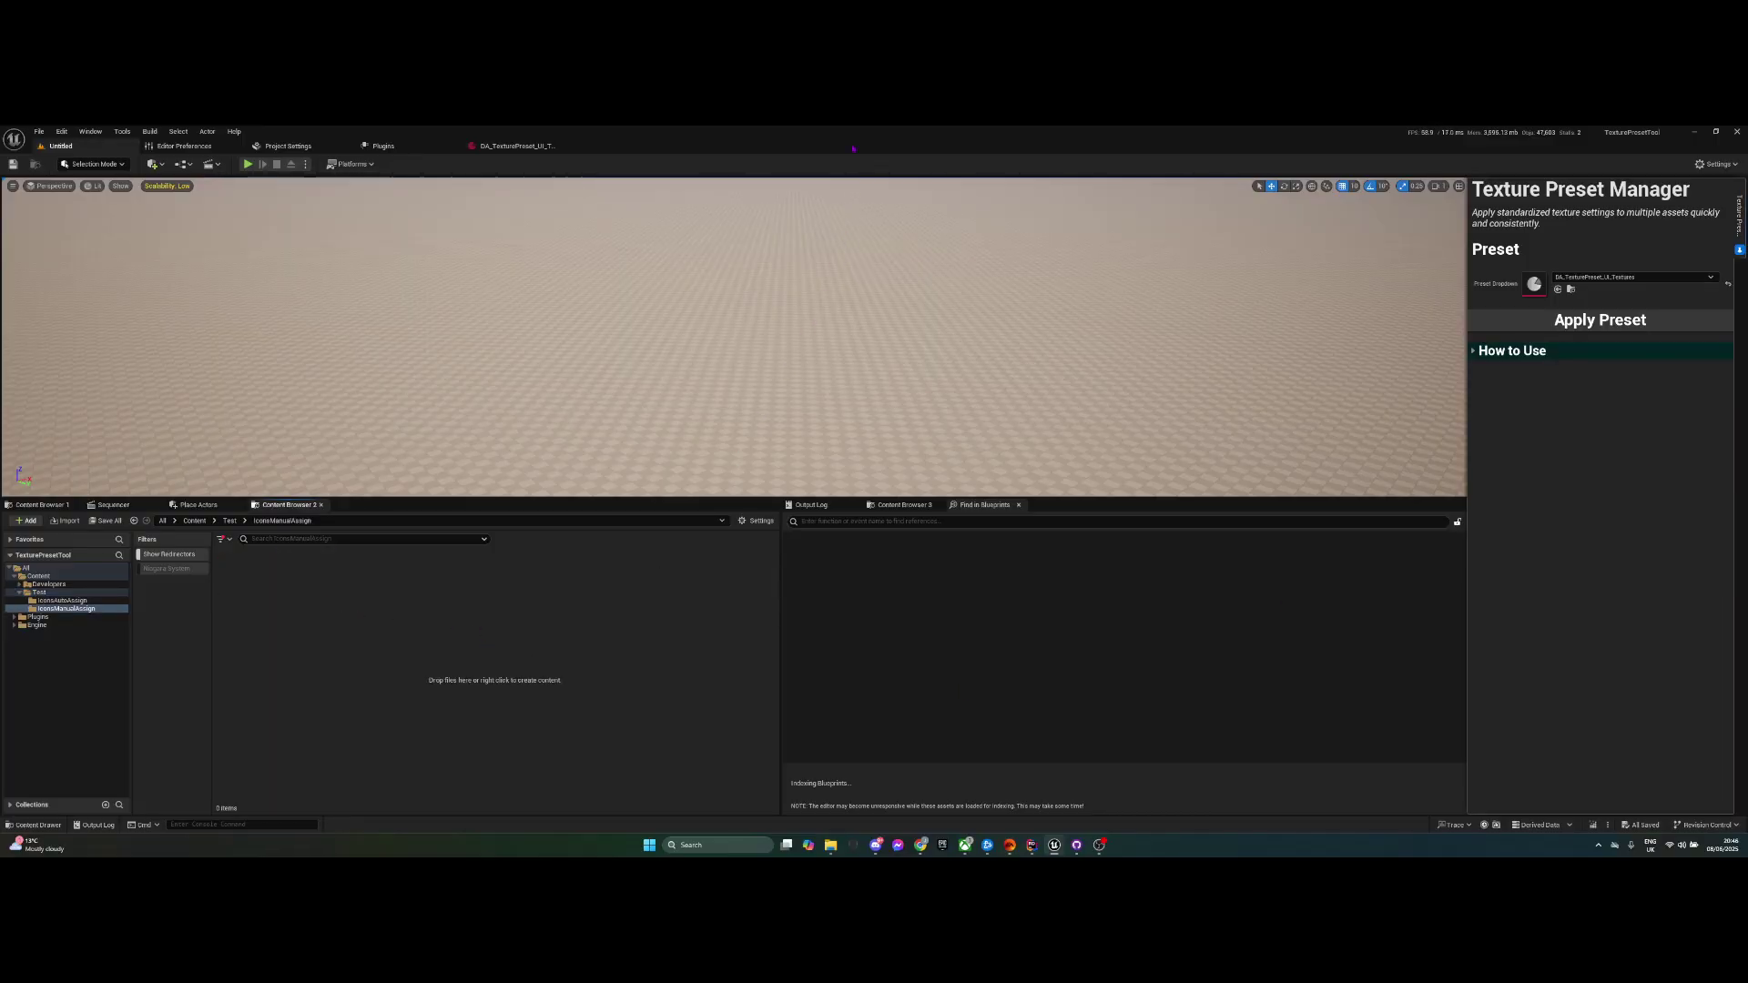
{"action": "key", "text": "super+d"}
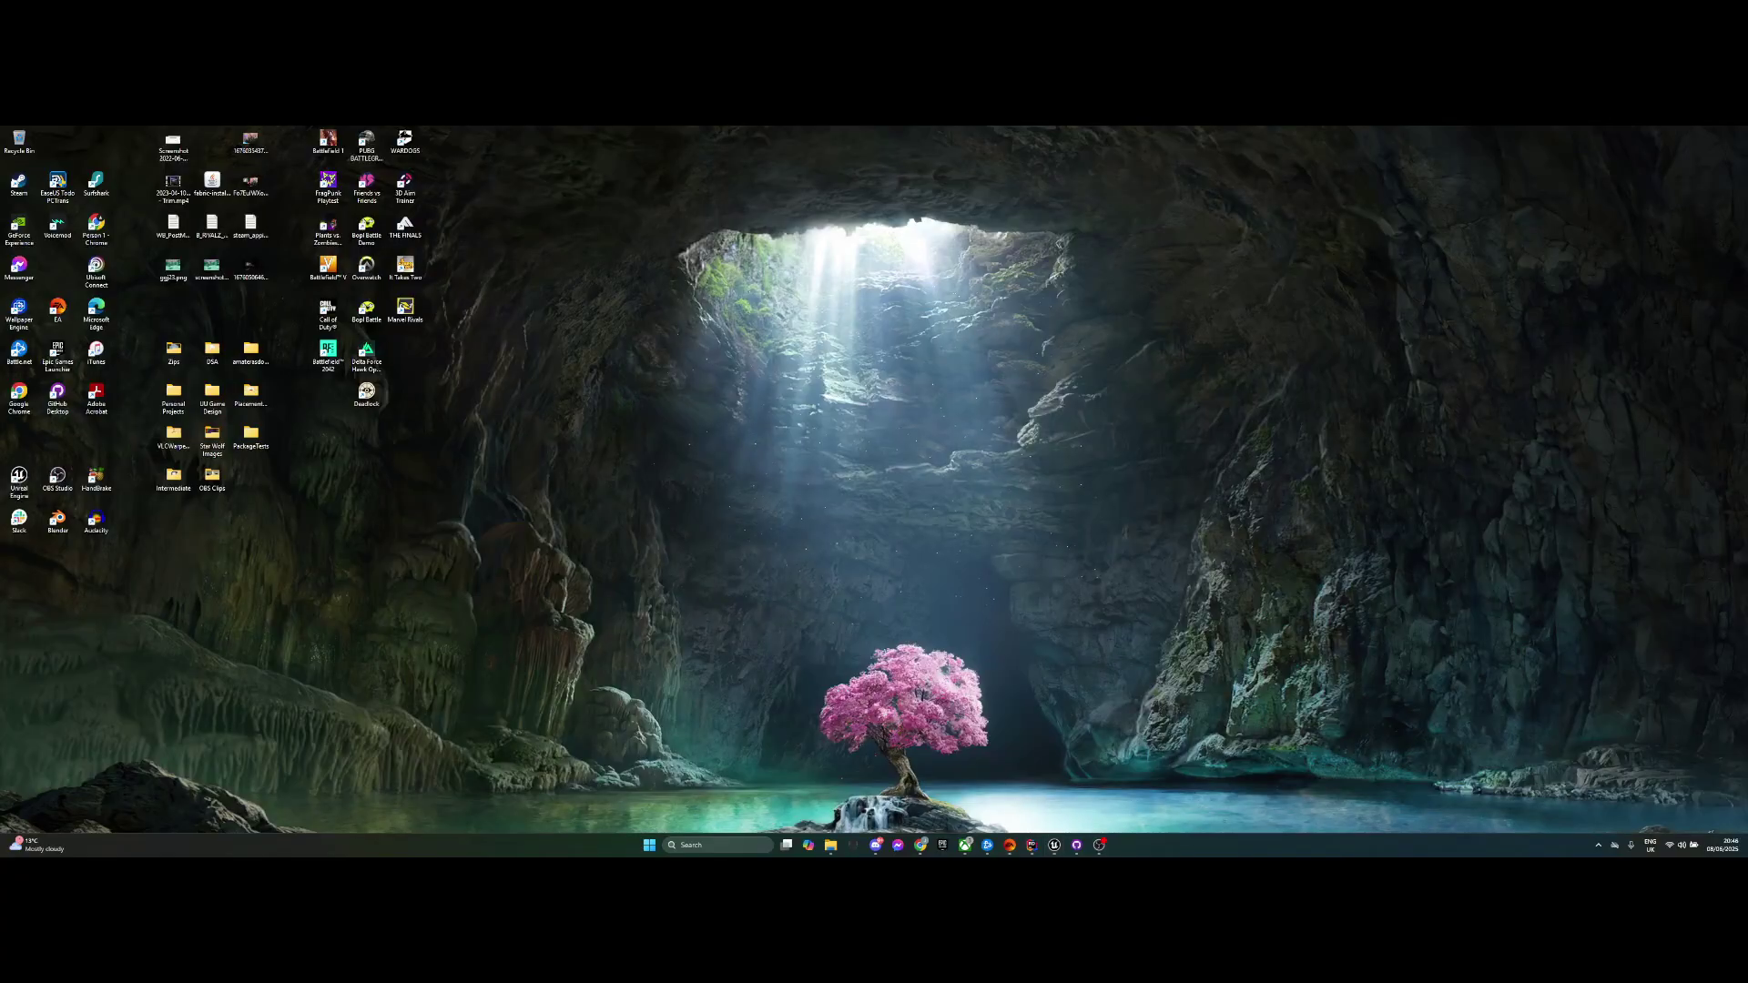
{"action": "key", "text": "super+d"}
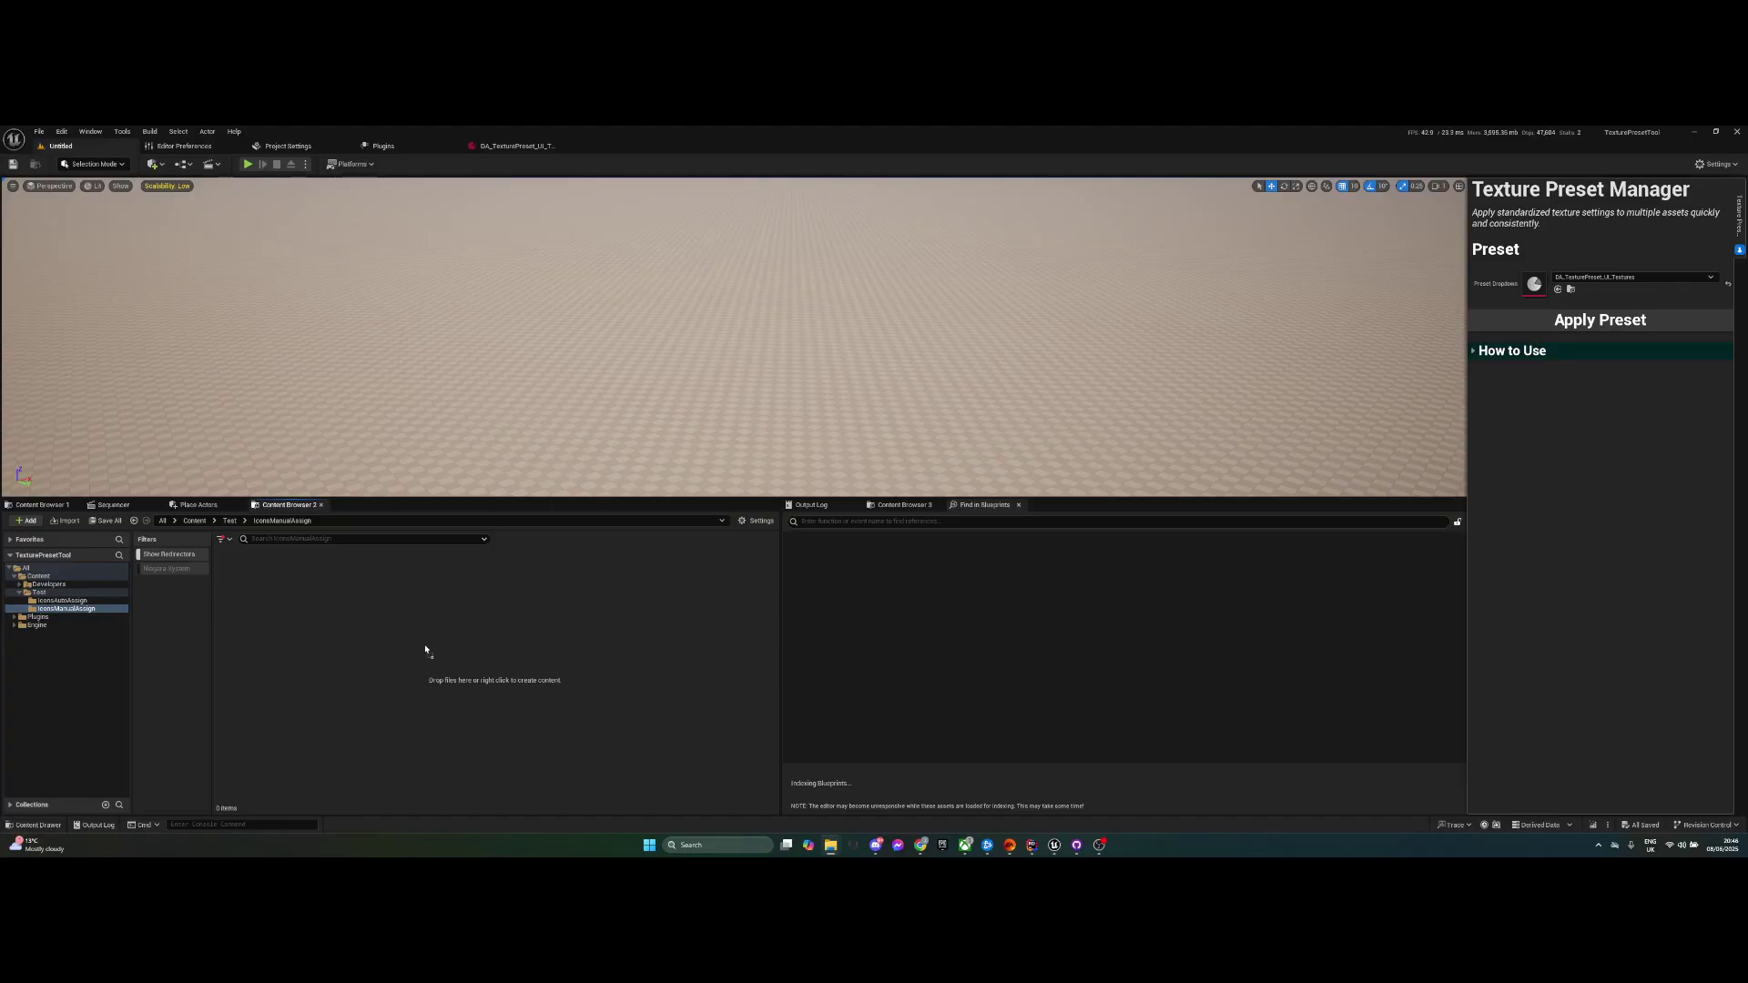
{"action": "left_click_drag", "start_coordinate": [424, 651], "coordinate": [410, 665]}
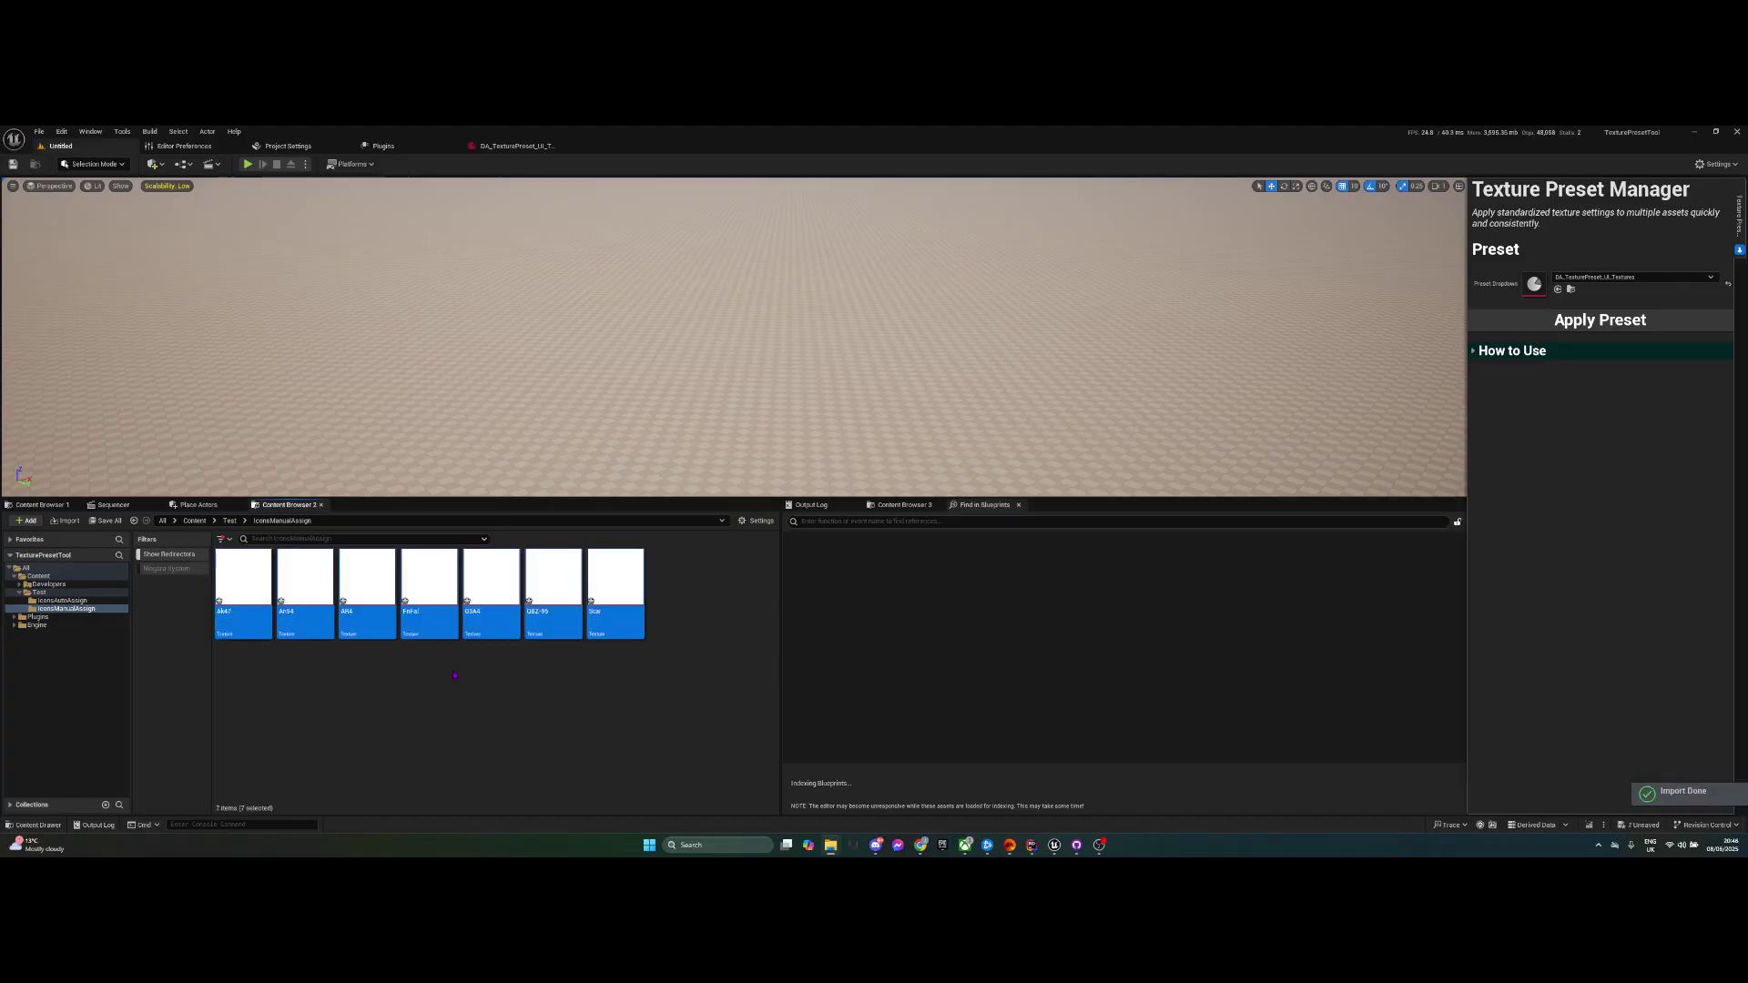
- Open the AK47 texture, review its detail settings, and compare them with the DA_TexturePreset_UI_Textures preset asset
{"action": "left_click", "coordinate": [396, 684]}
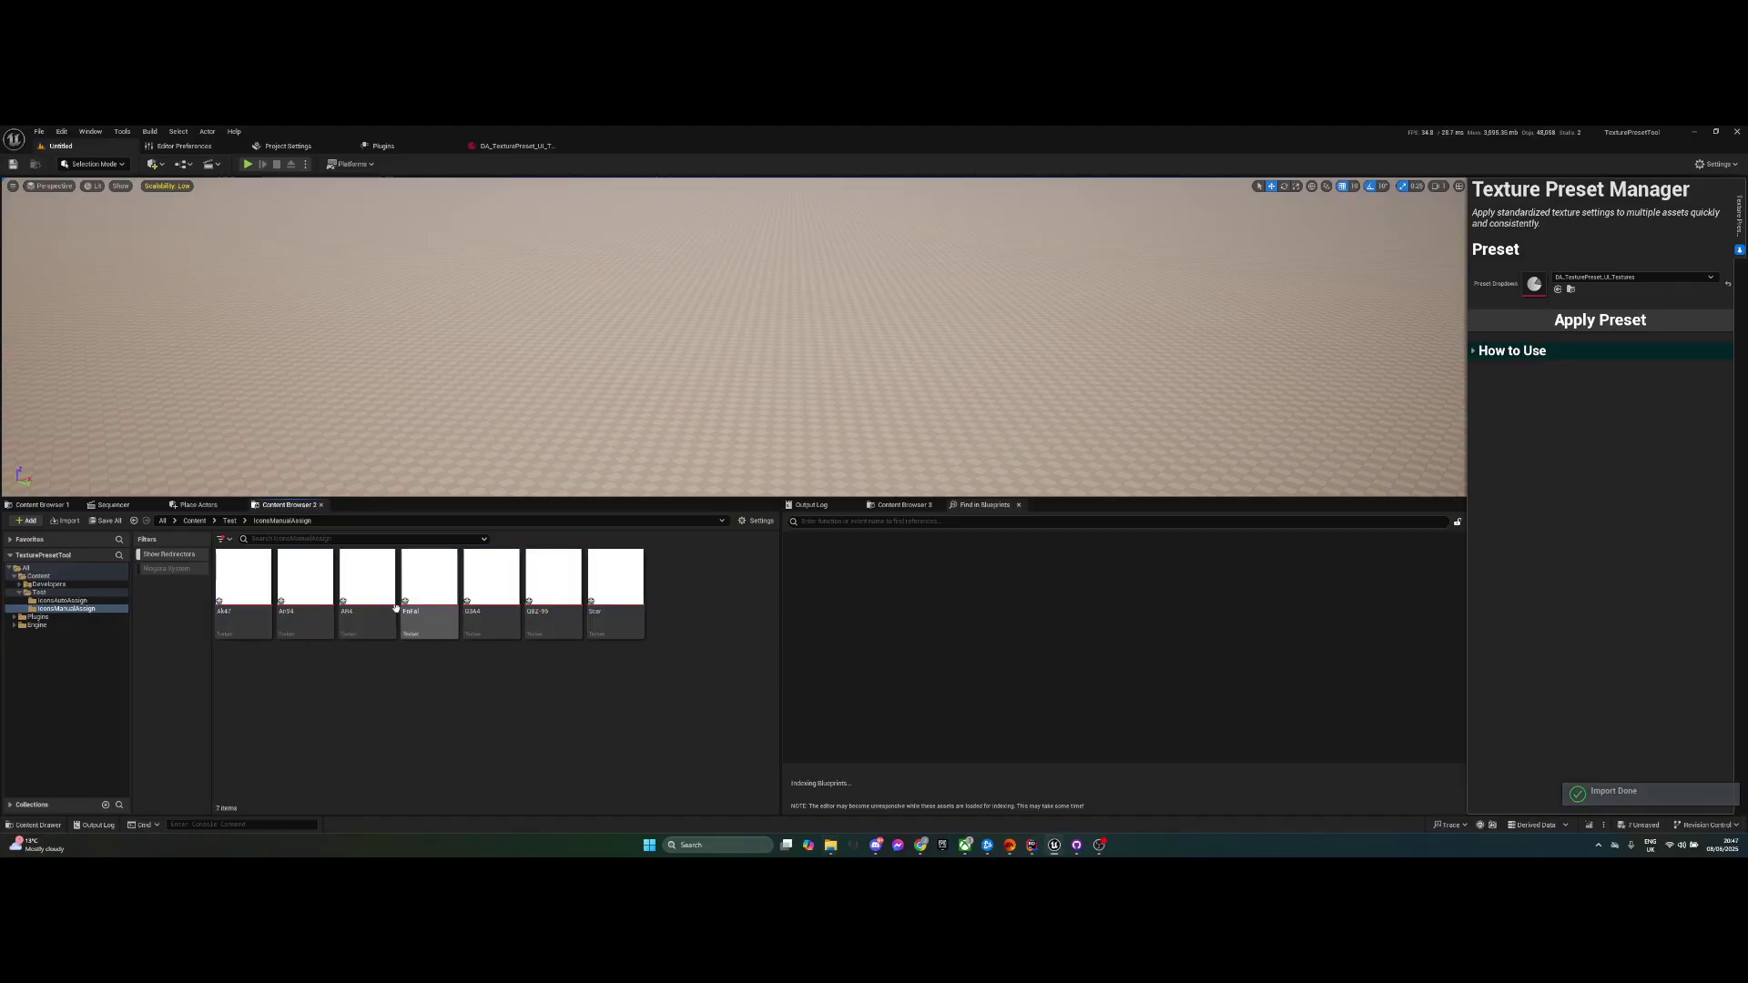
{"action": "left_click", "coordinate": [246, 618]}
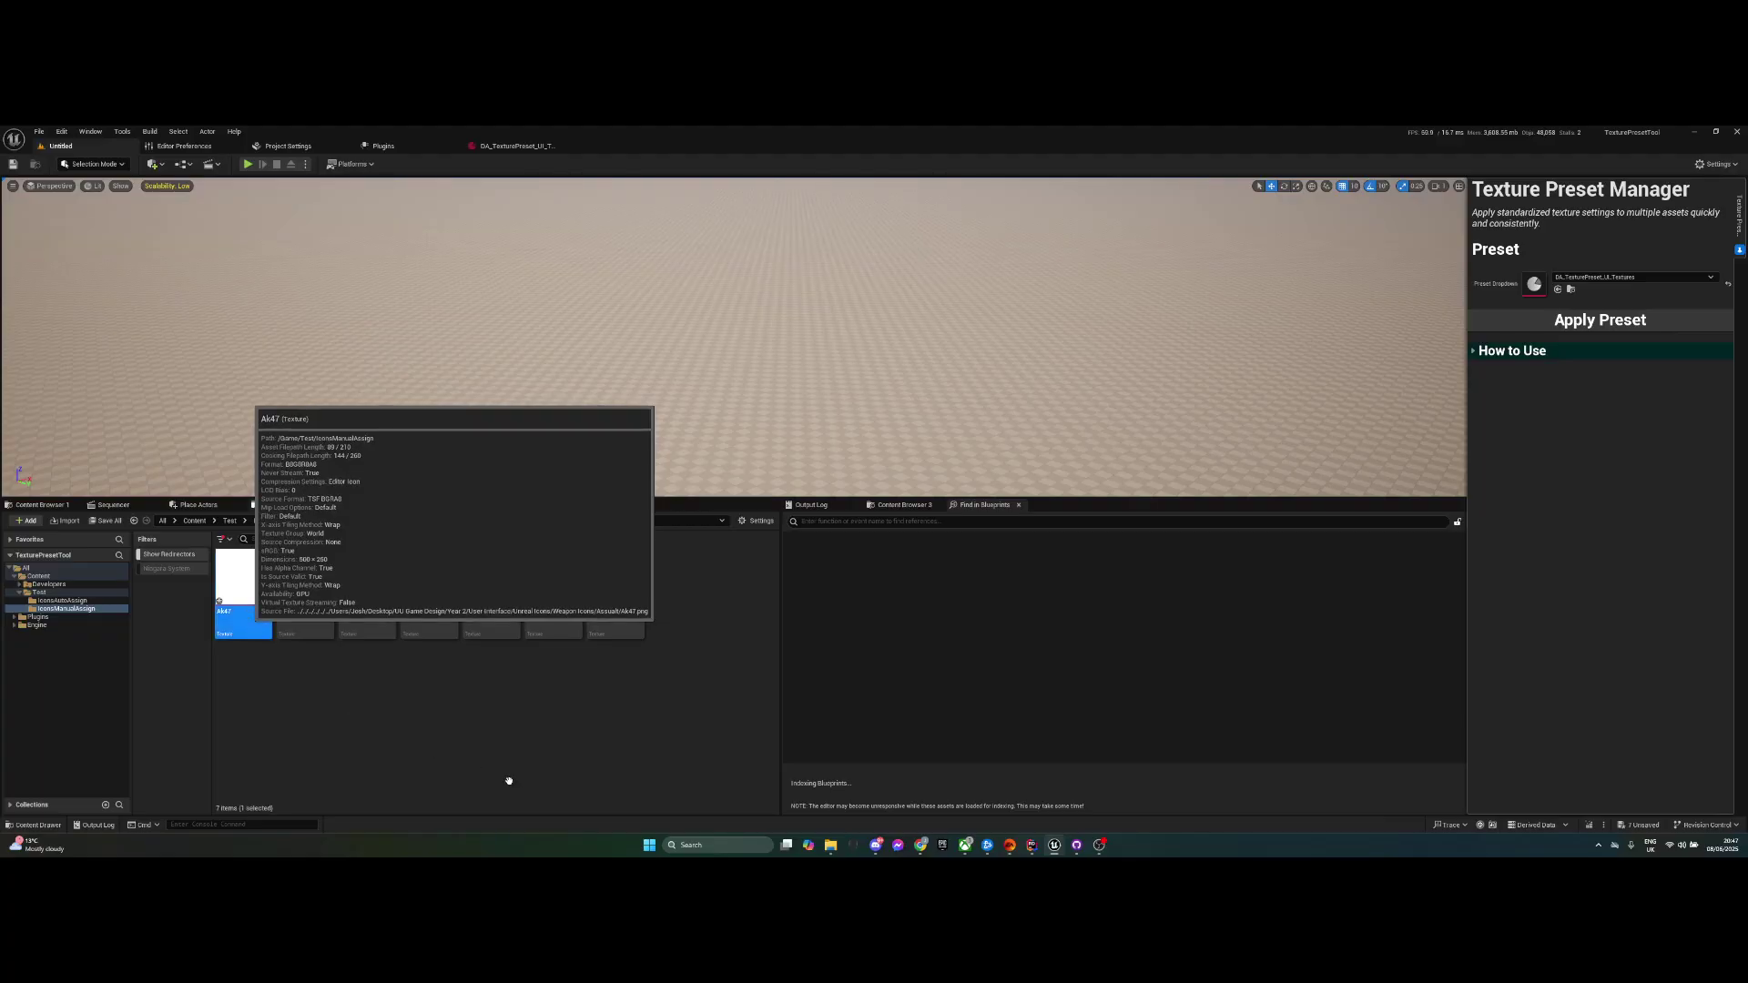
{"action": "key", "text": "Return"}
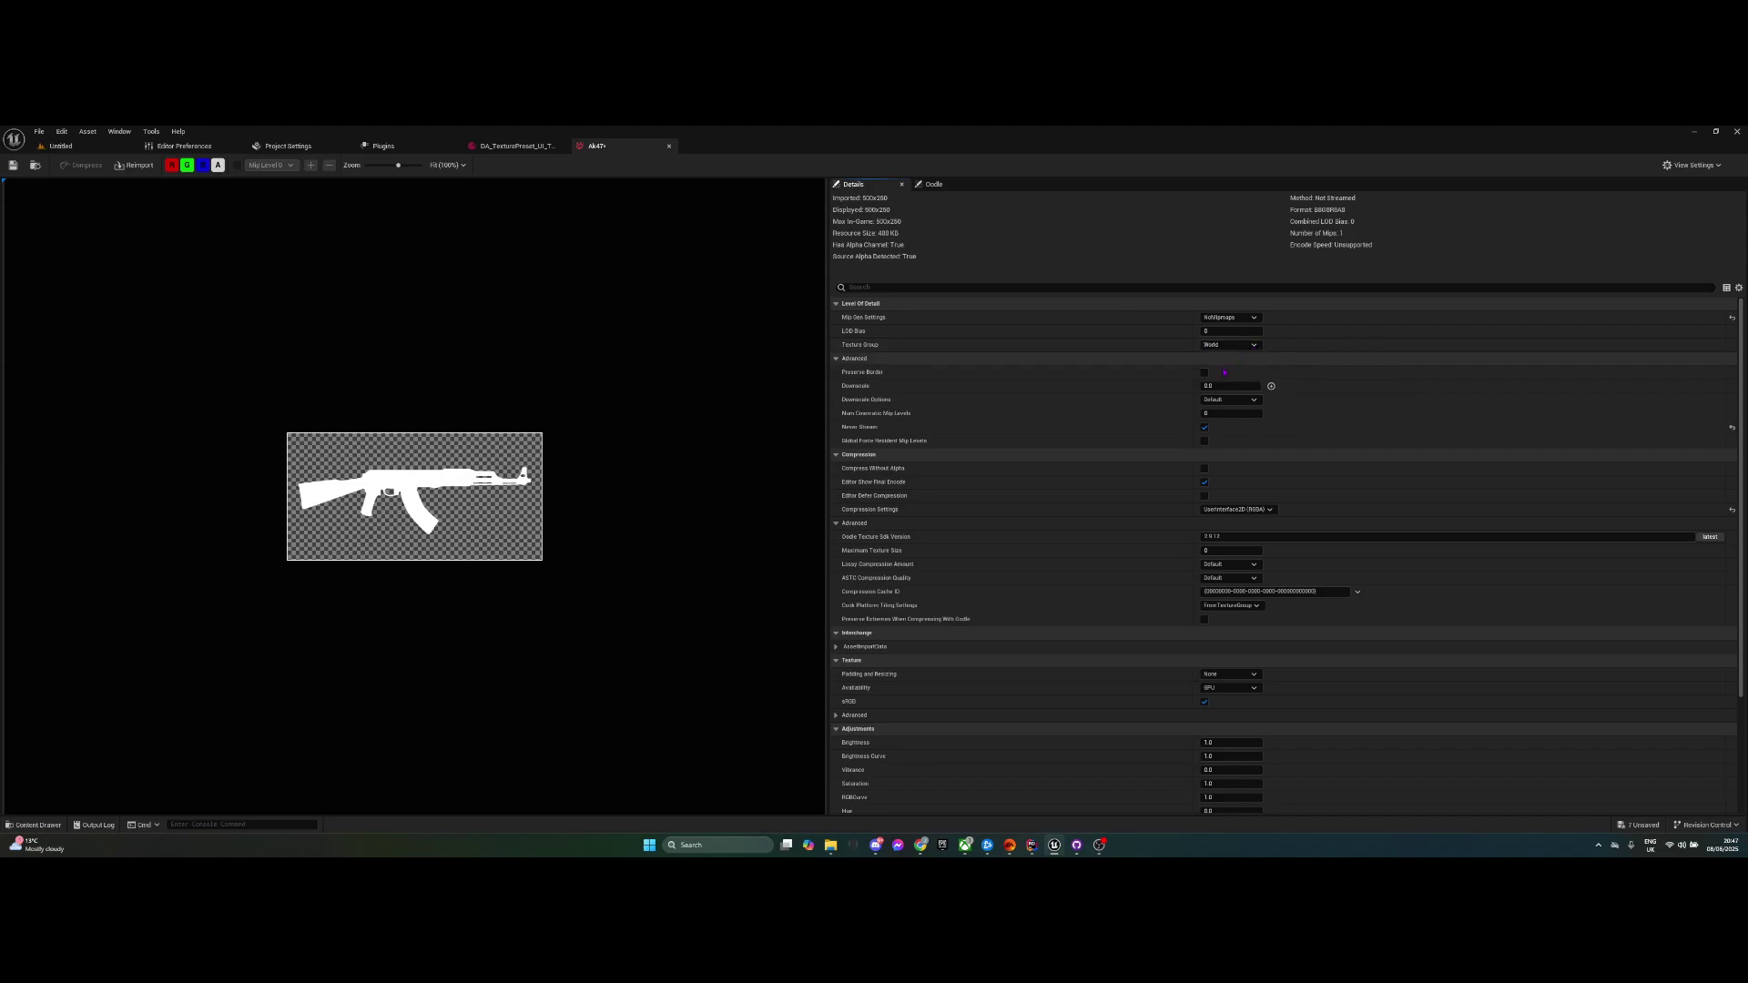
{"action": "scroll", "coordinate": [1217, 414], "scroll_direction": "down", "scroll_amount": 1}
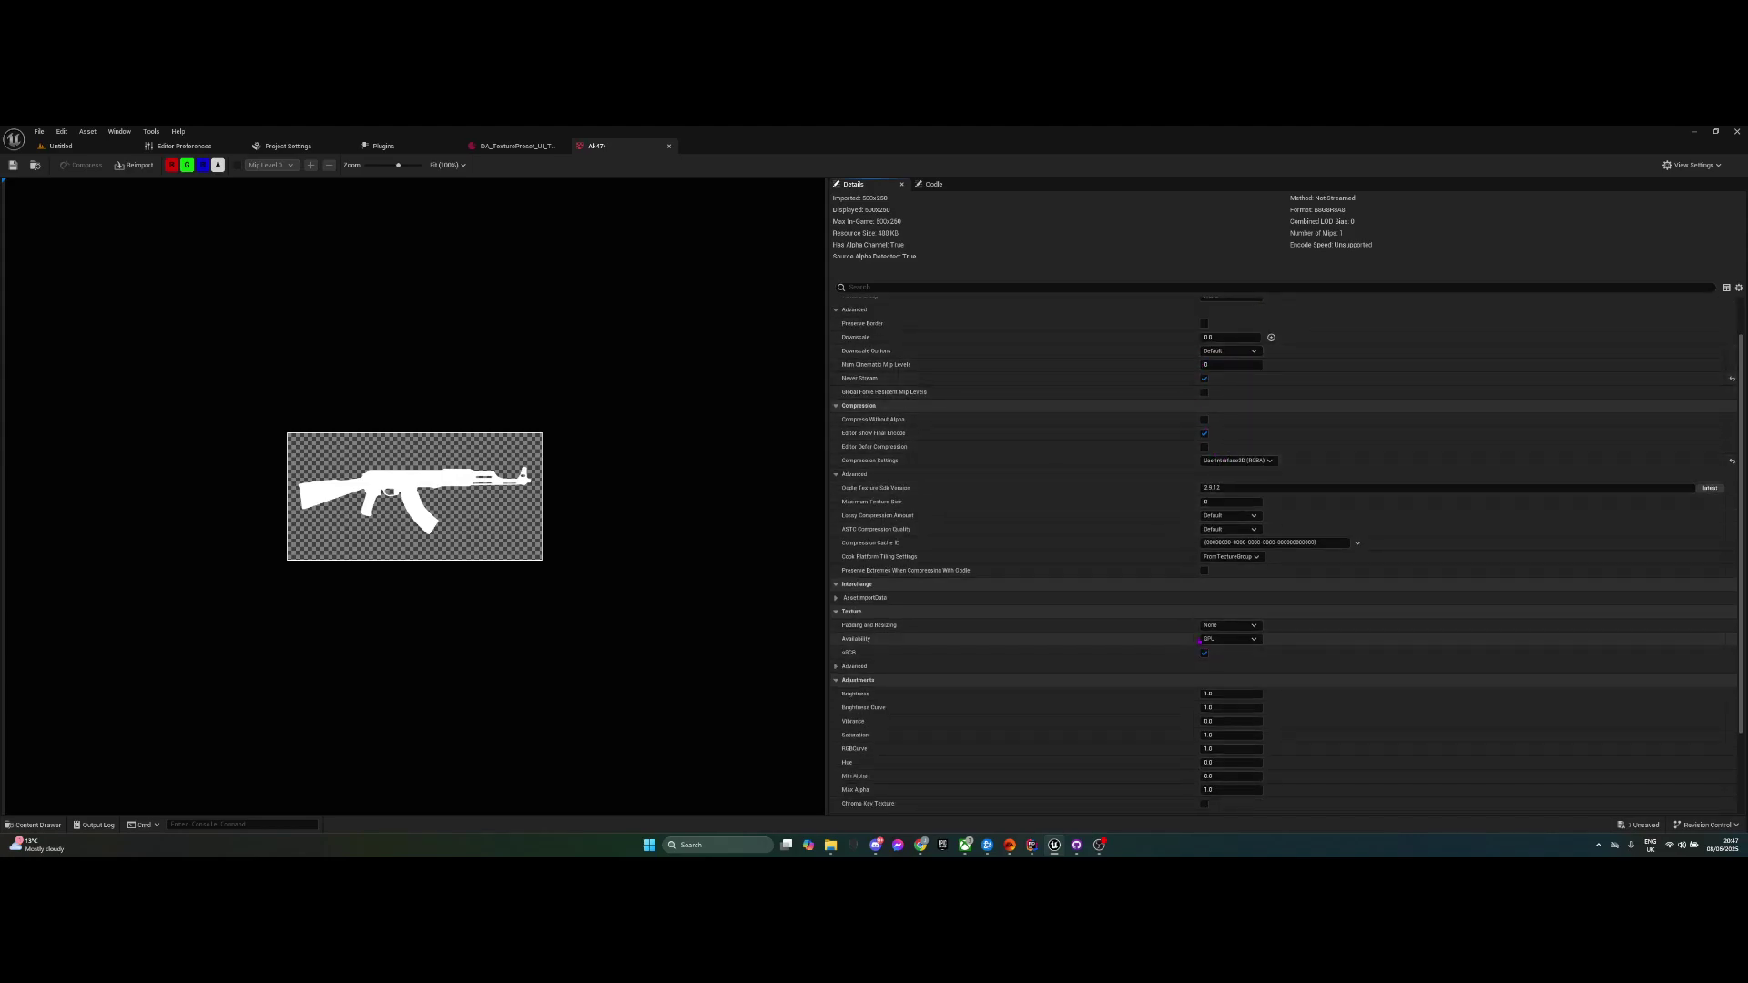
{"action": "scroll", "coordinate": [1169, 492], "scroll_direction": "down", "scroll_amount": 3}
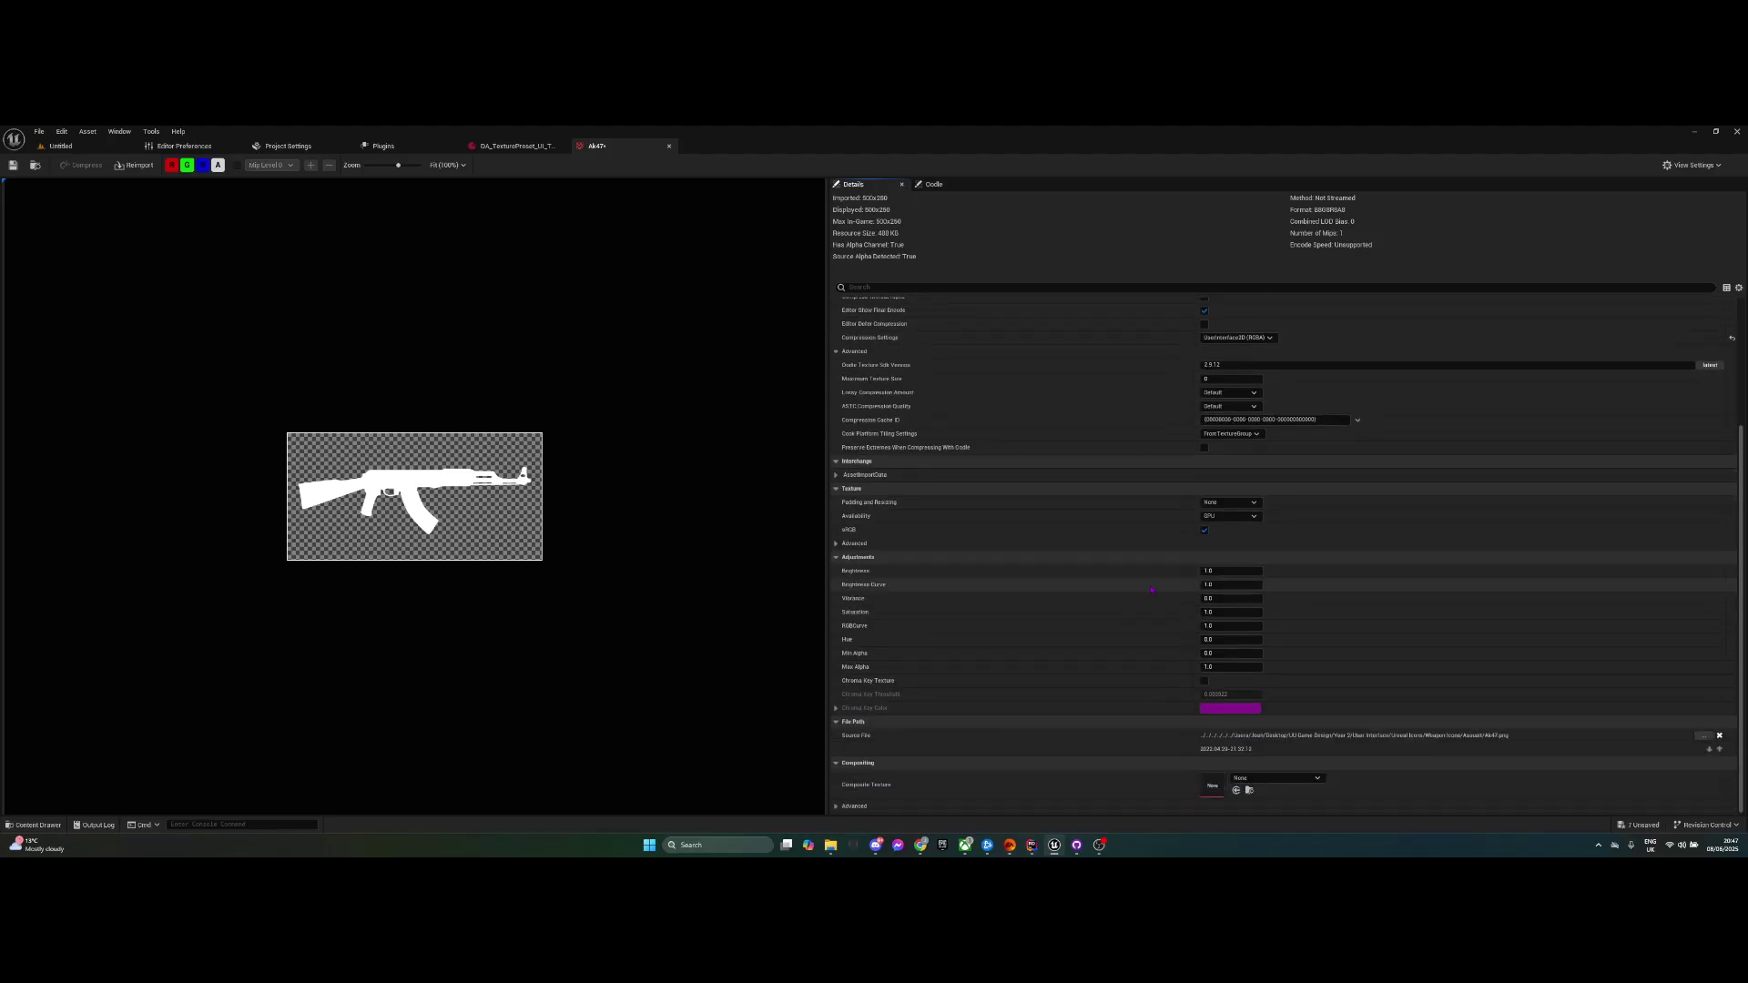
{"action": "scroll", "coordinate": [1142, 648], "scroll_direction": "up", "scroll_amount": 4}
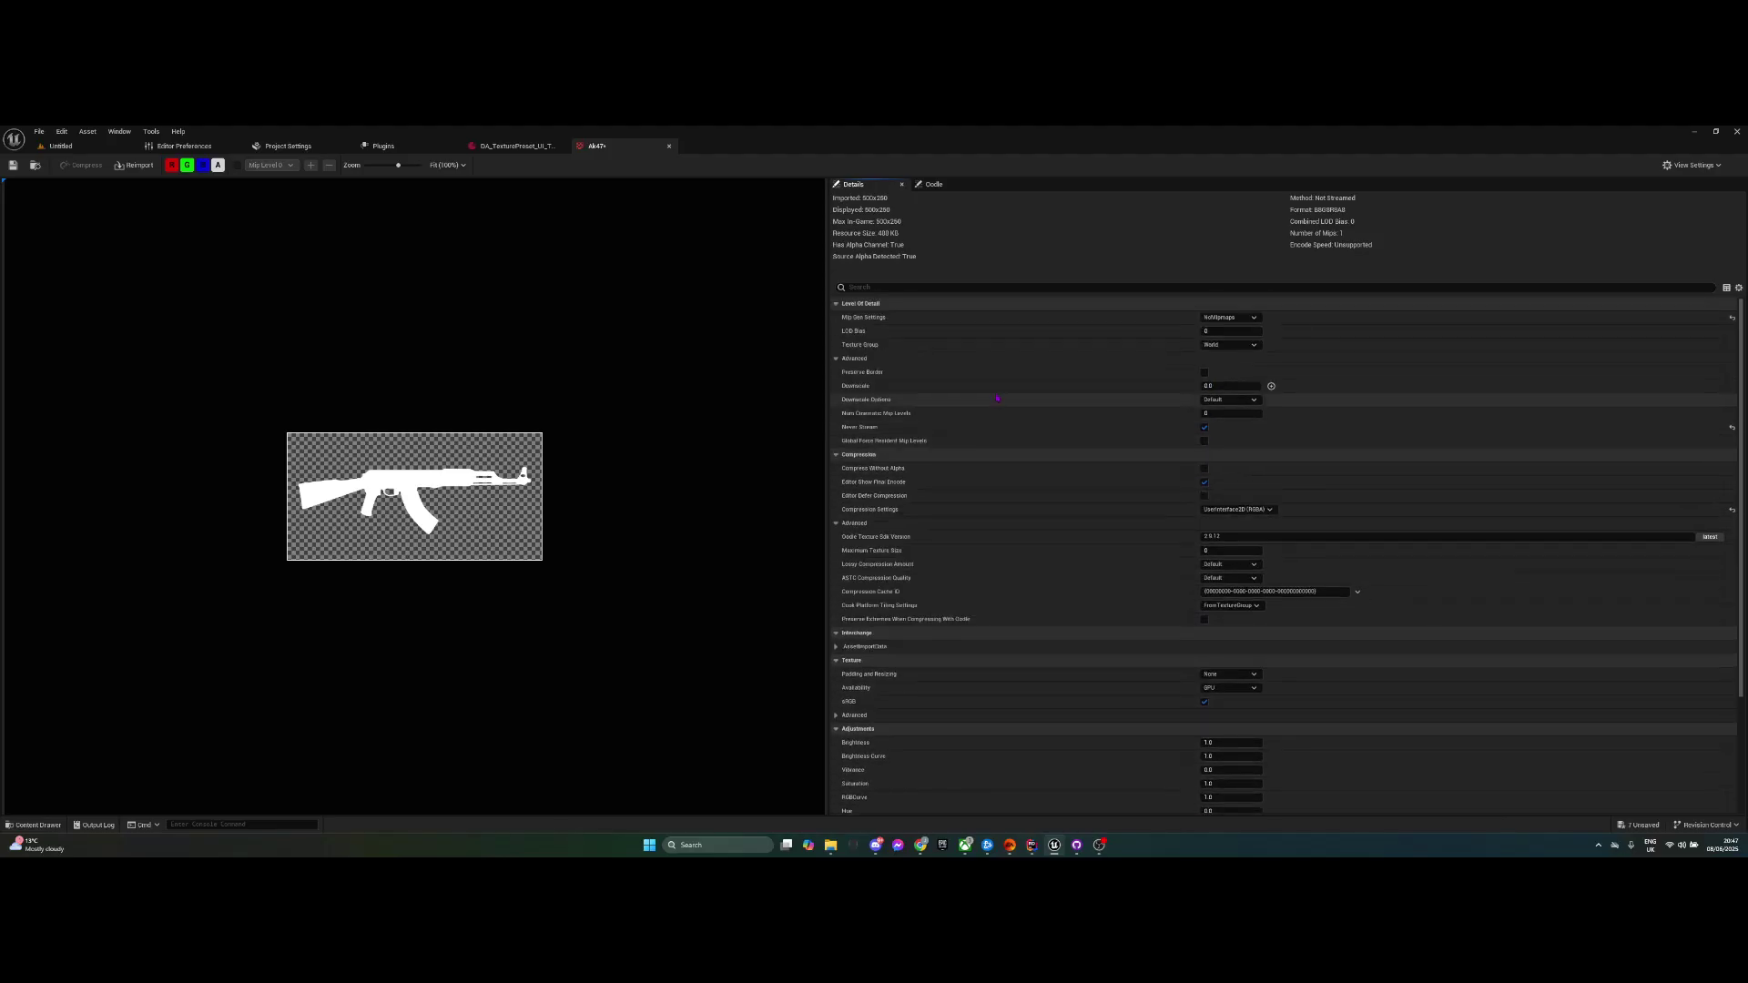
{"action": "left_click", "coordinate": [538, 151]}
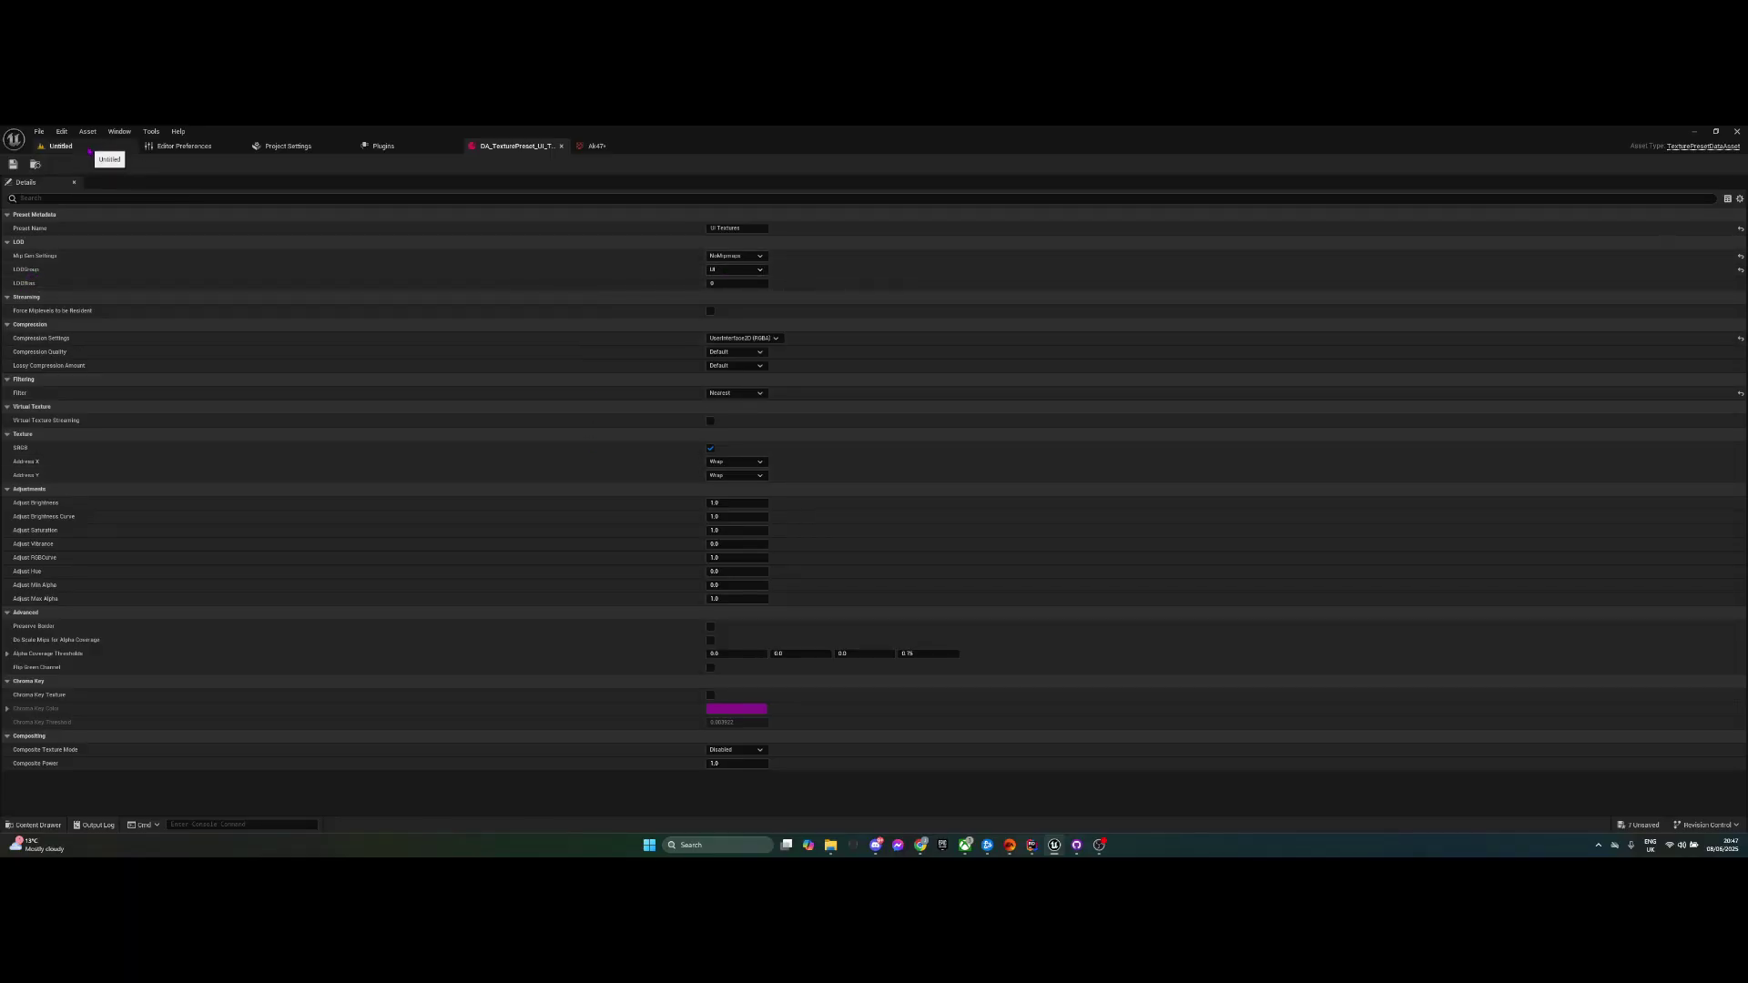
- Apply the selected UI textures preset to all seven icons in IconsManualAssign and check the AK47 texture's settings
{"action": "left_click", "coordinate": [60, 146]}
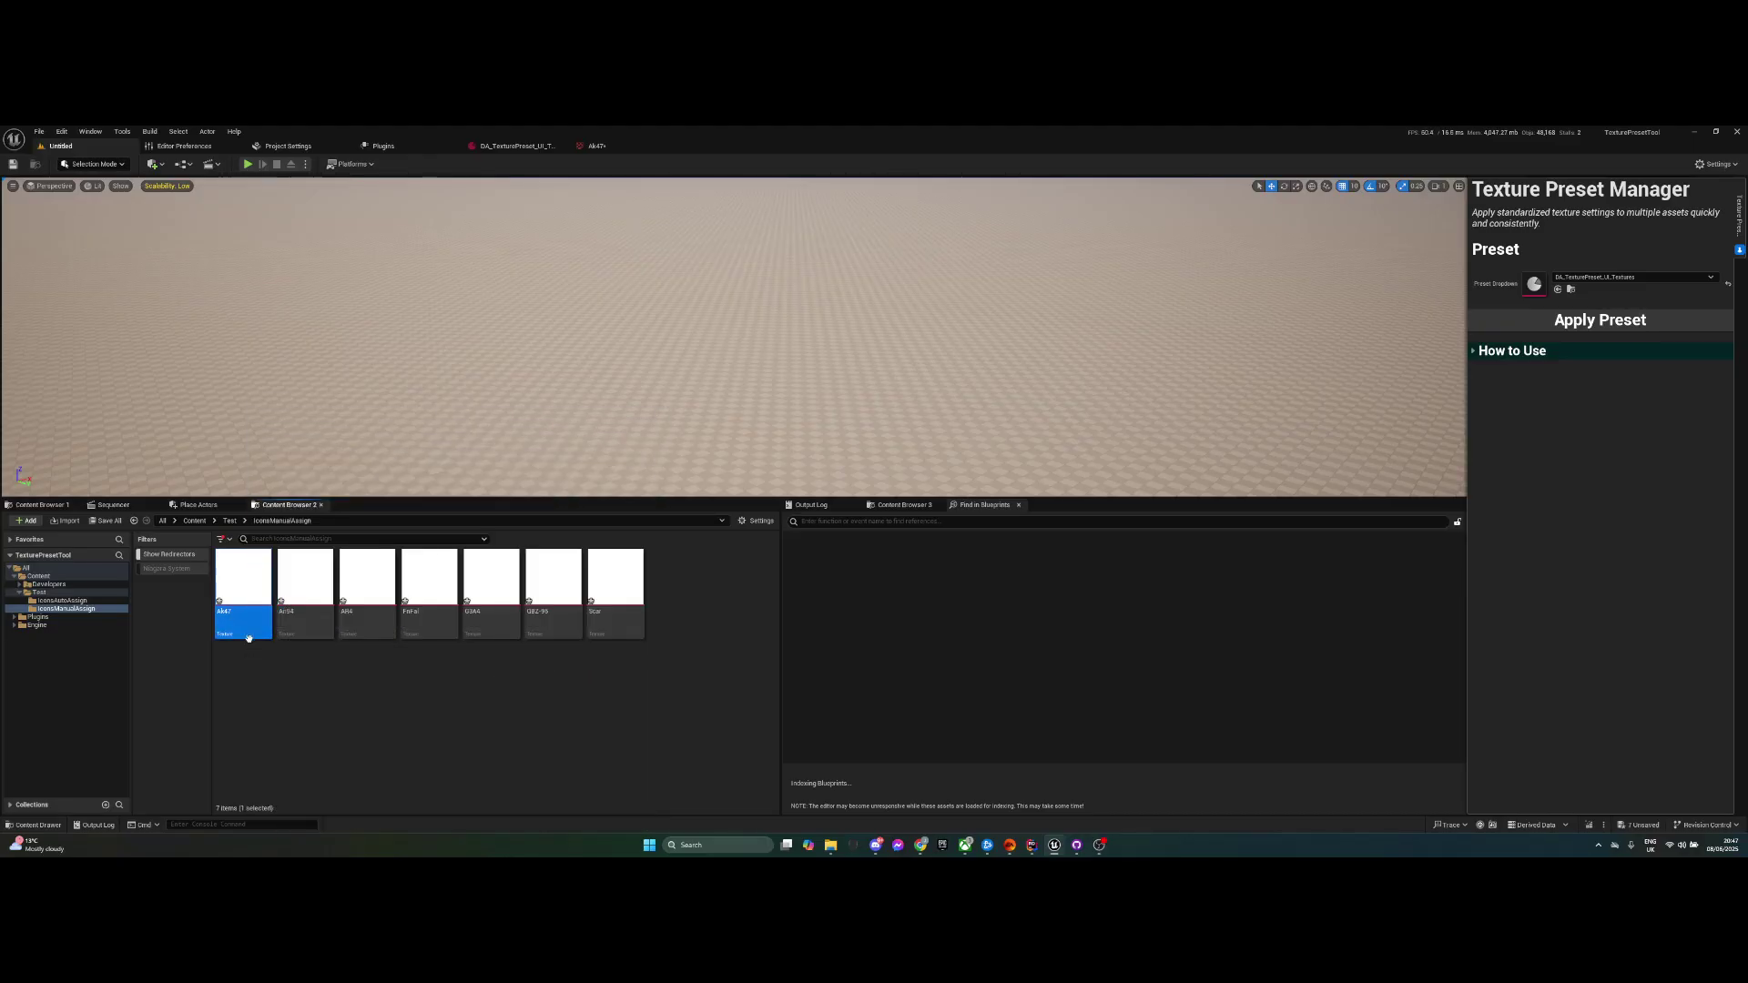
{"action": "left_click", "coordinate": [615, 629], "text": "shift"}
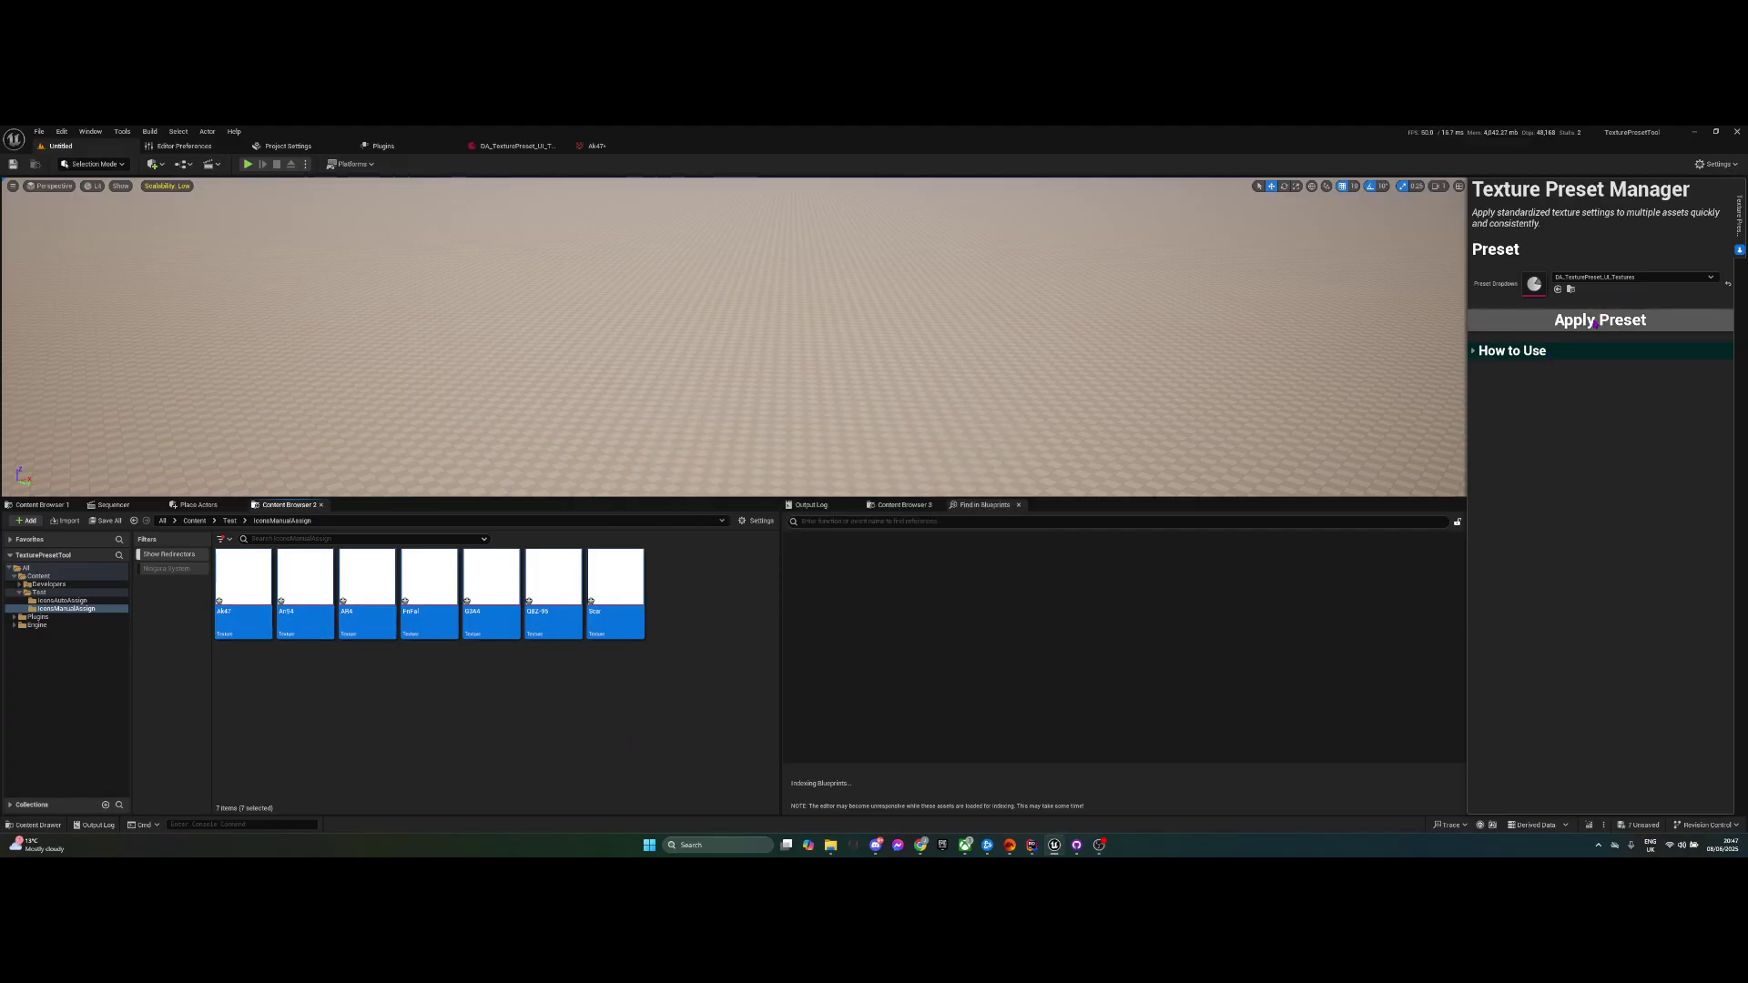
{"action": "left_click", "coordinate": [1596, 323]}
{"action": "mouse_move", "coordinate": [253, 588]}
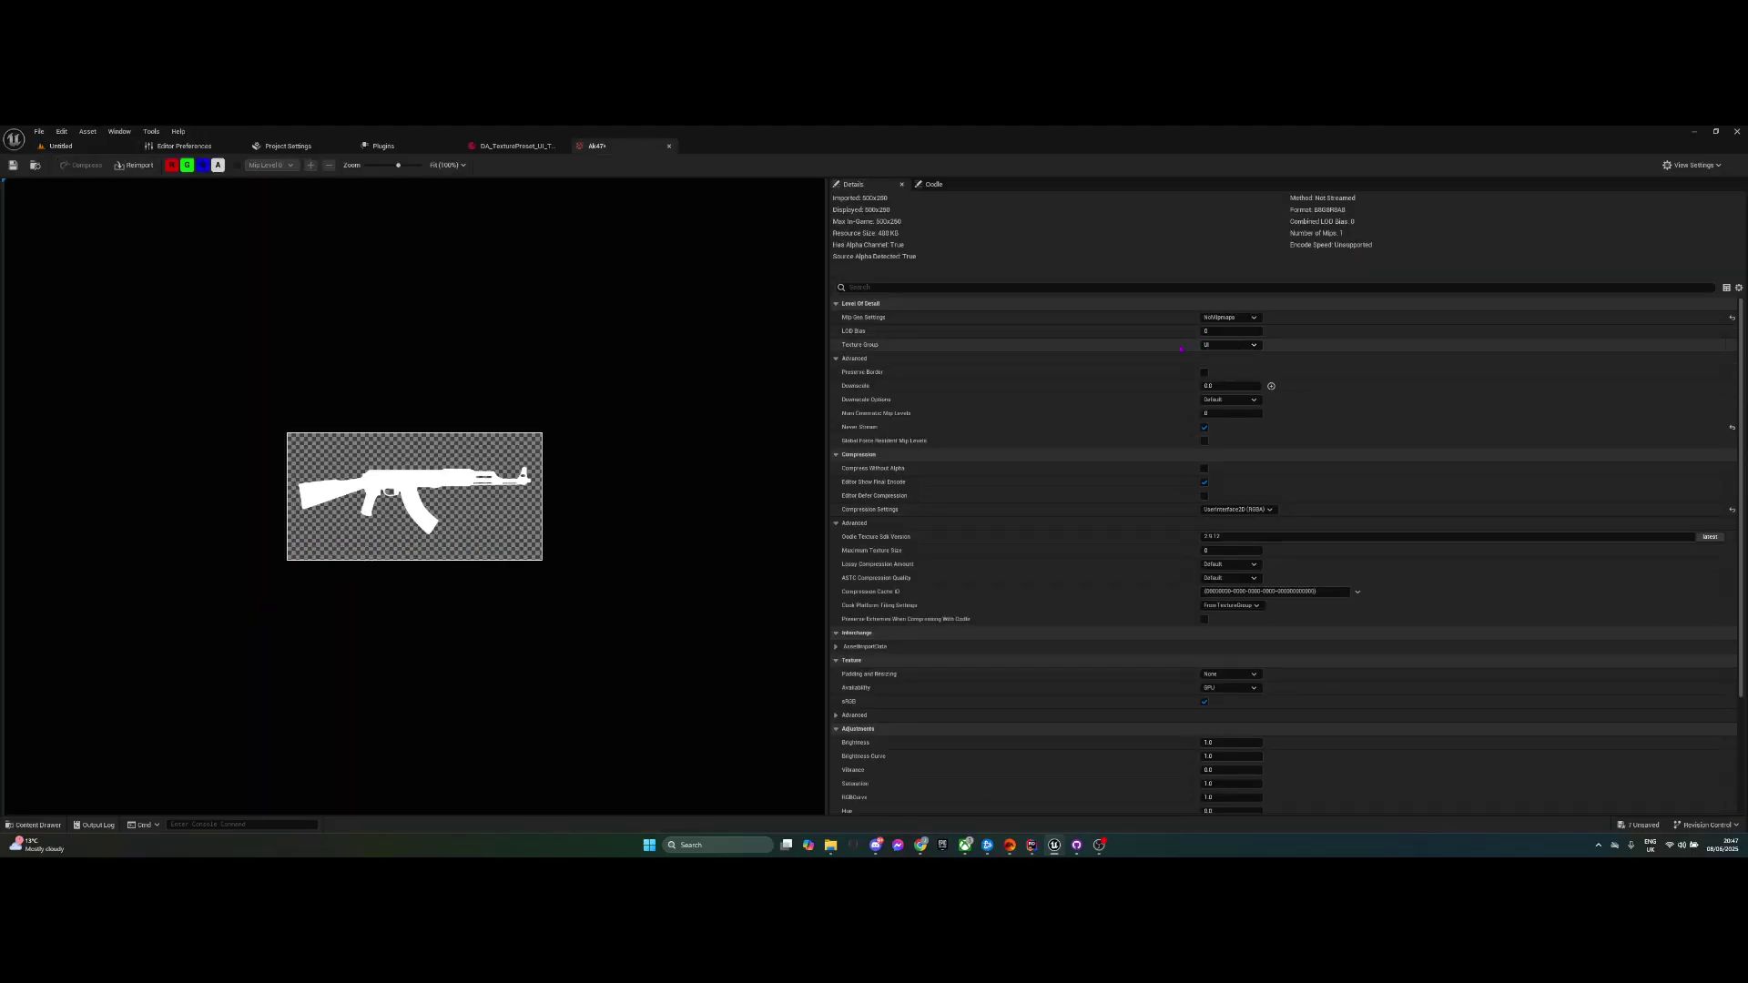
{"action": "left_click", "coordinate": [73, 147]}
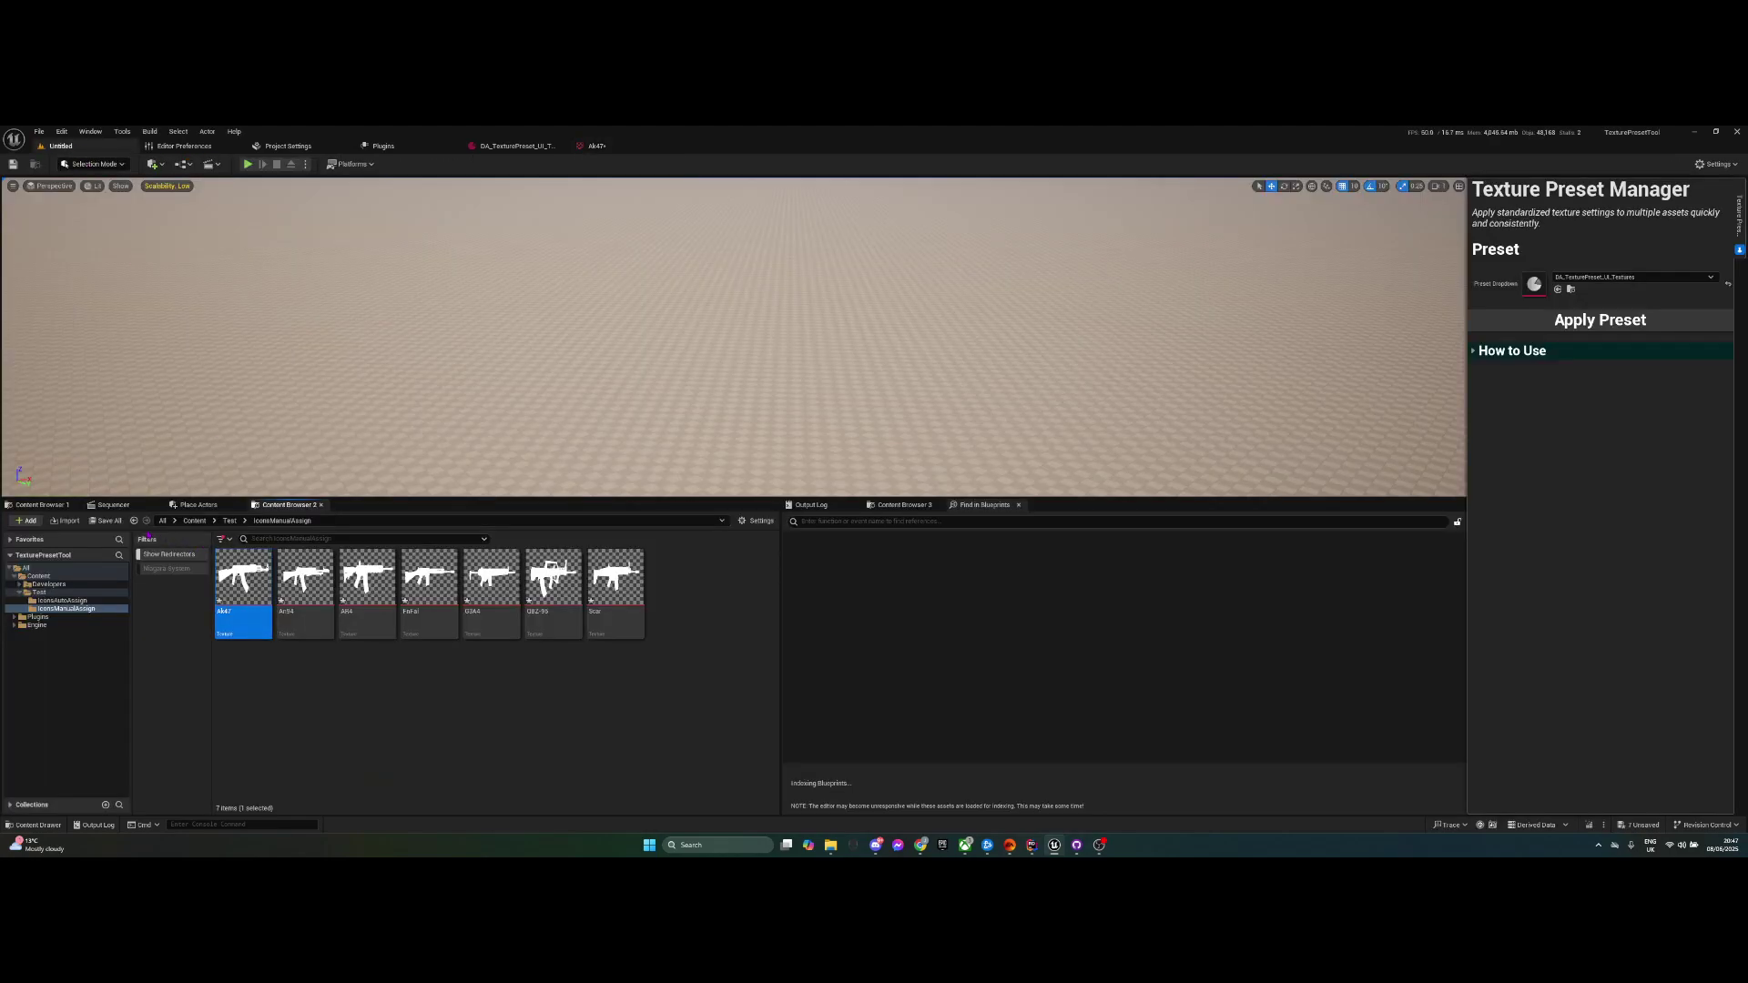
- Save all the modified texture assets and clear the asset selection
{"action": "left_click", "coordinate": [106, 520]}
{"action": "left_click", "coordinate": [956, 598]}
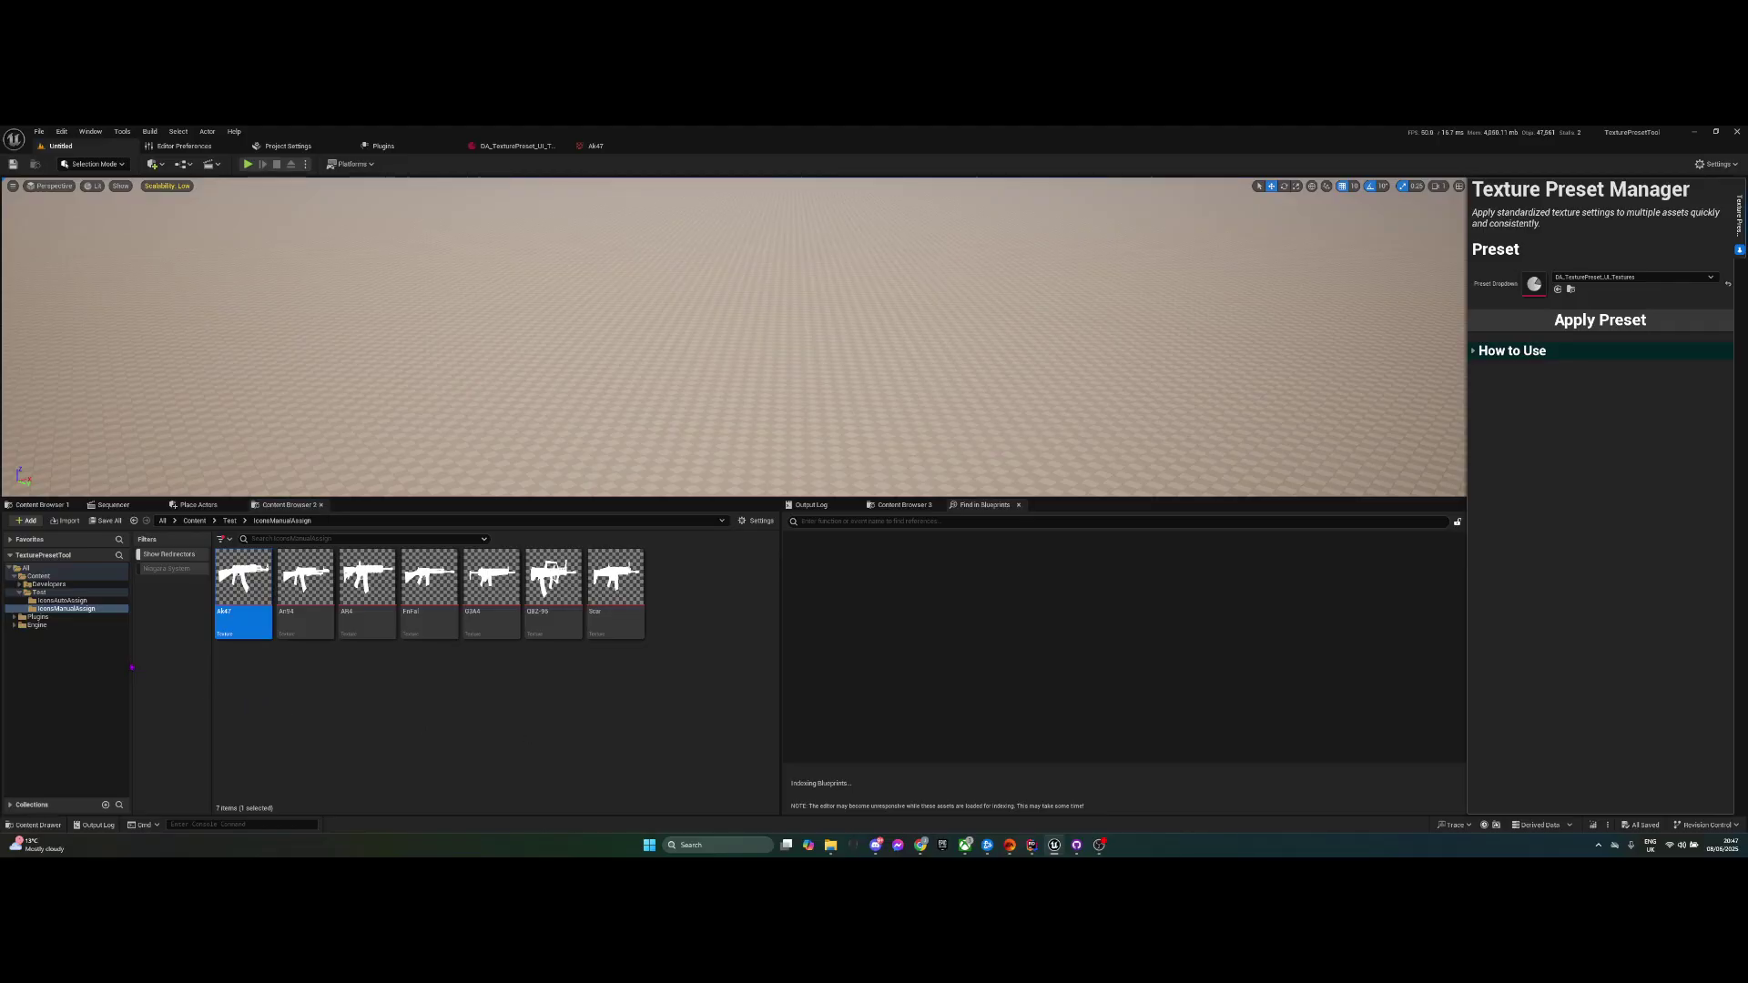
{"action": "left_click", "coordinate": [355, 692]}
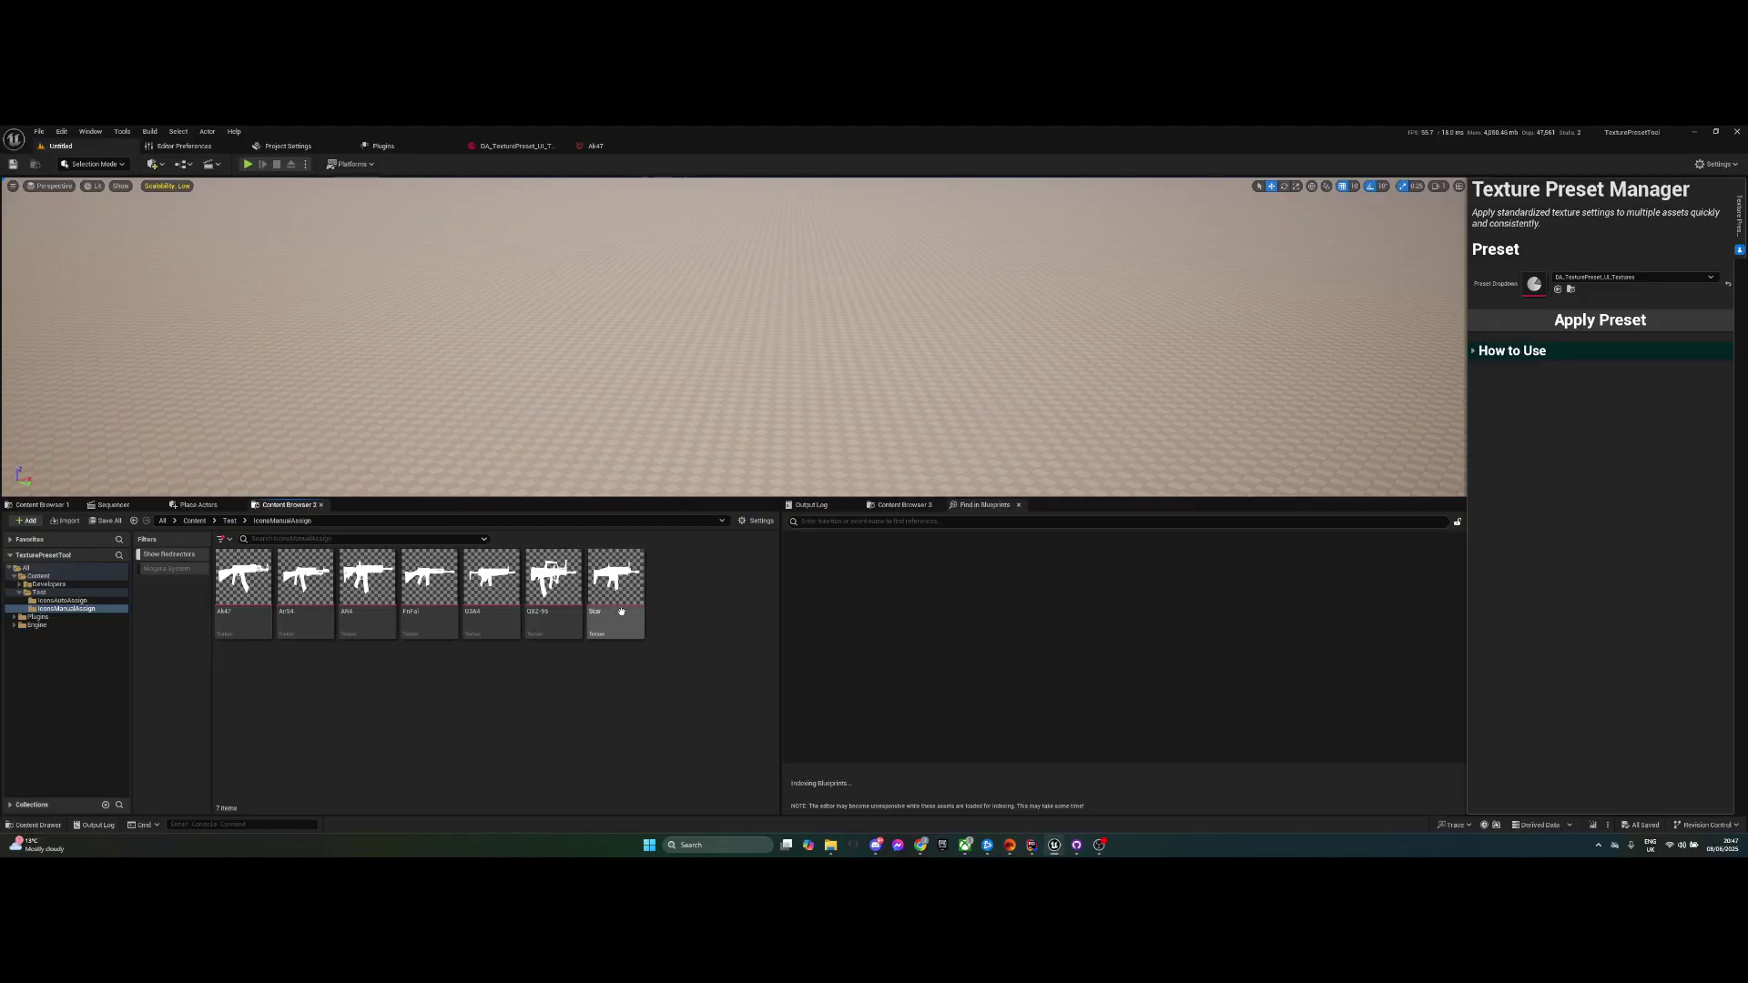
- Copy the path of the IconsAutoAssign folder inside the Test folder
{"action": "left_click", "coordinate": [71, 601]}
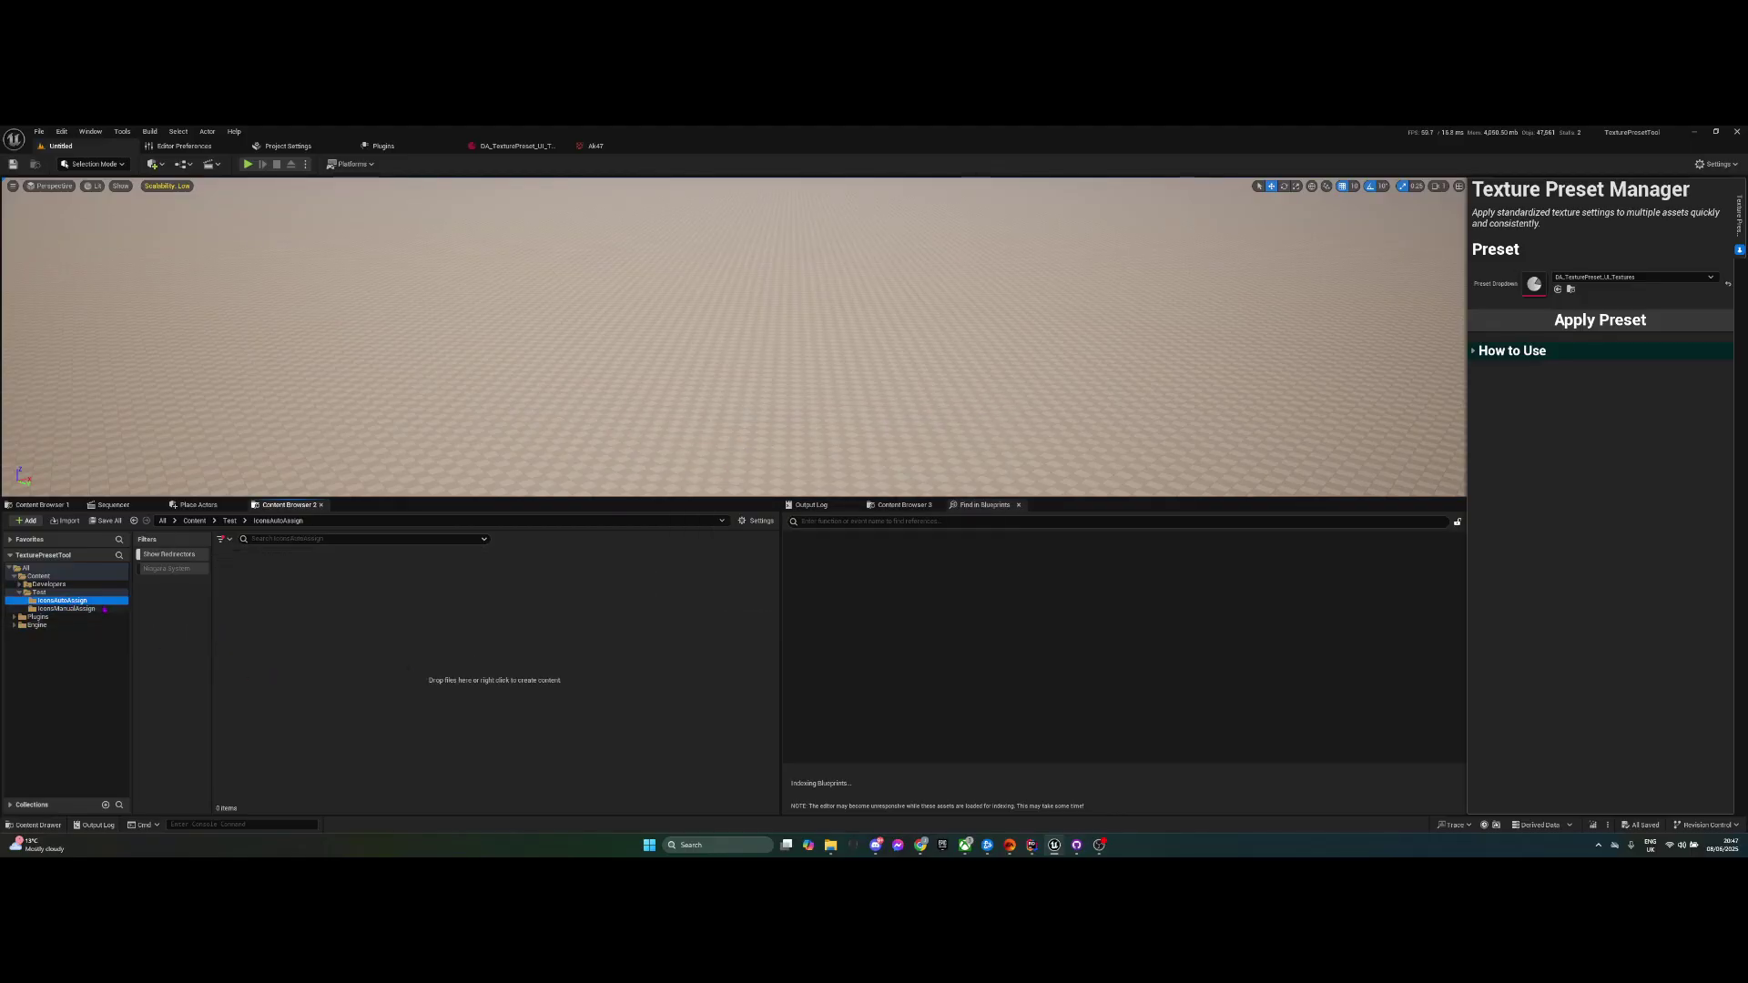
{"action": "left_click", "coordinate": [39, 592]}
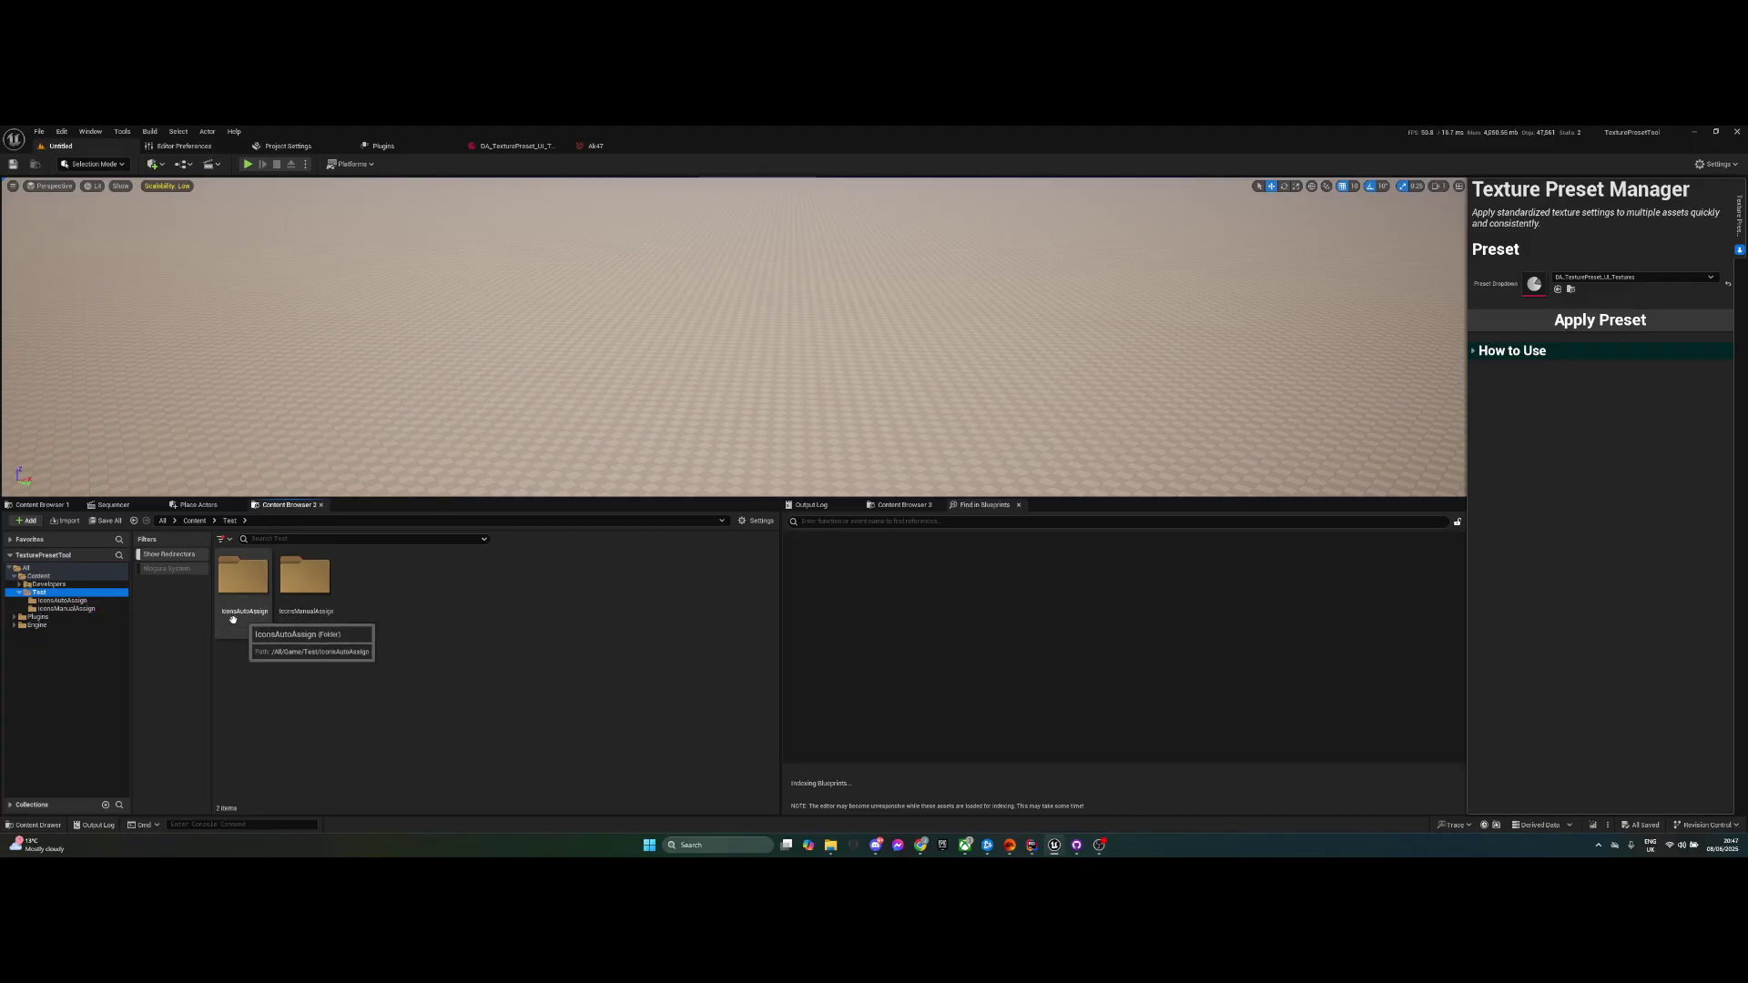
{"action": "left_click", "coordinate": [62, 600]}
{"action": "right_click", "coordinate": [80, 603]}
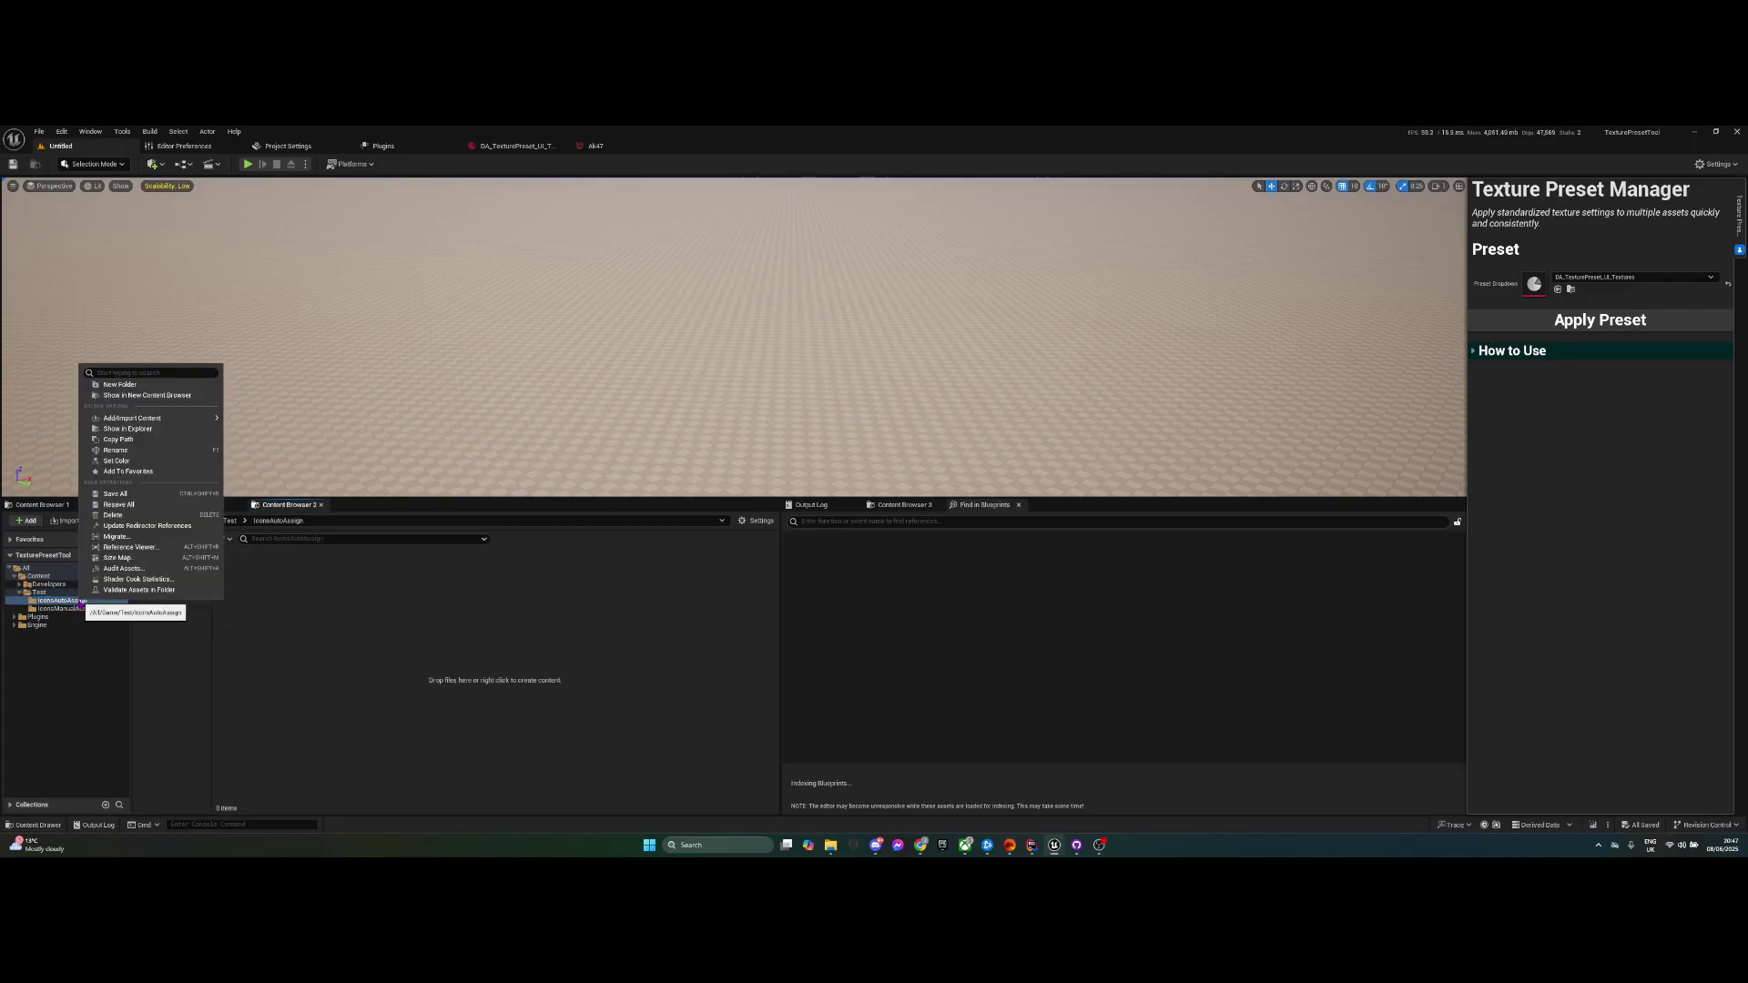
{"action": "left_click", "coordinate": [149, 438]}
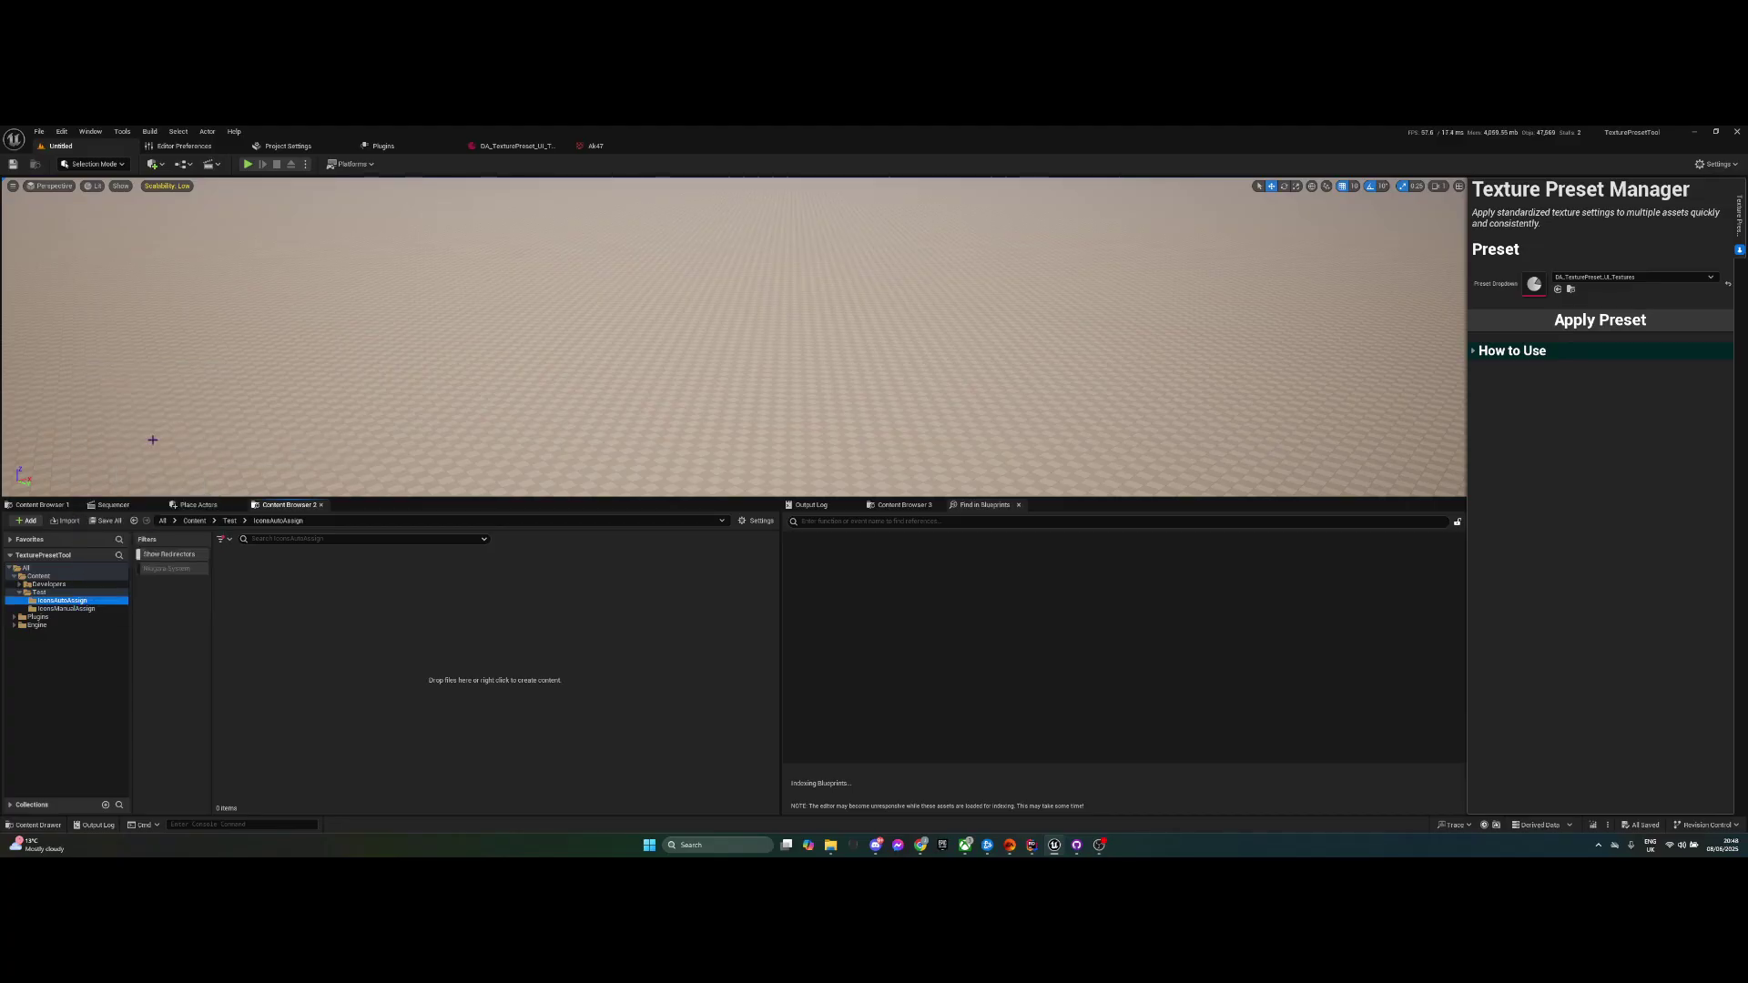
- Add an auto-apply mapping in the Texture Preset Manager project settings with the folder /Game/Test/IconsAutoAssign
{"action": "left_click", "coordinate": [290, 146]}
{"action": "scroll", "coordinate": [135, 291], "scroll_direction": "up", "scroll_amount": 15}
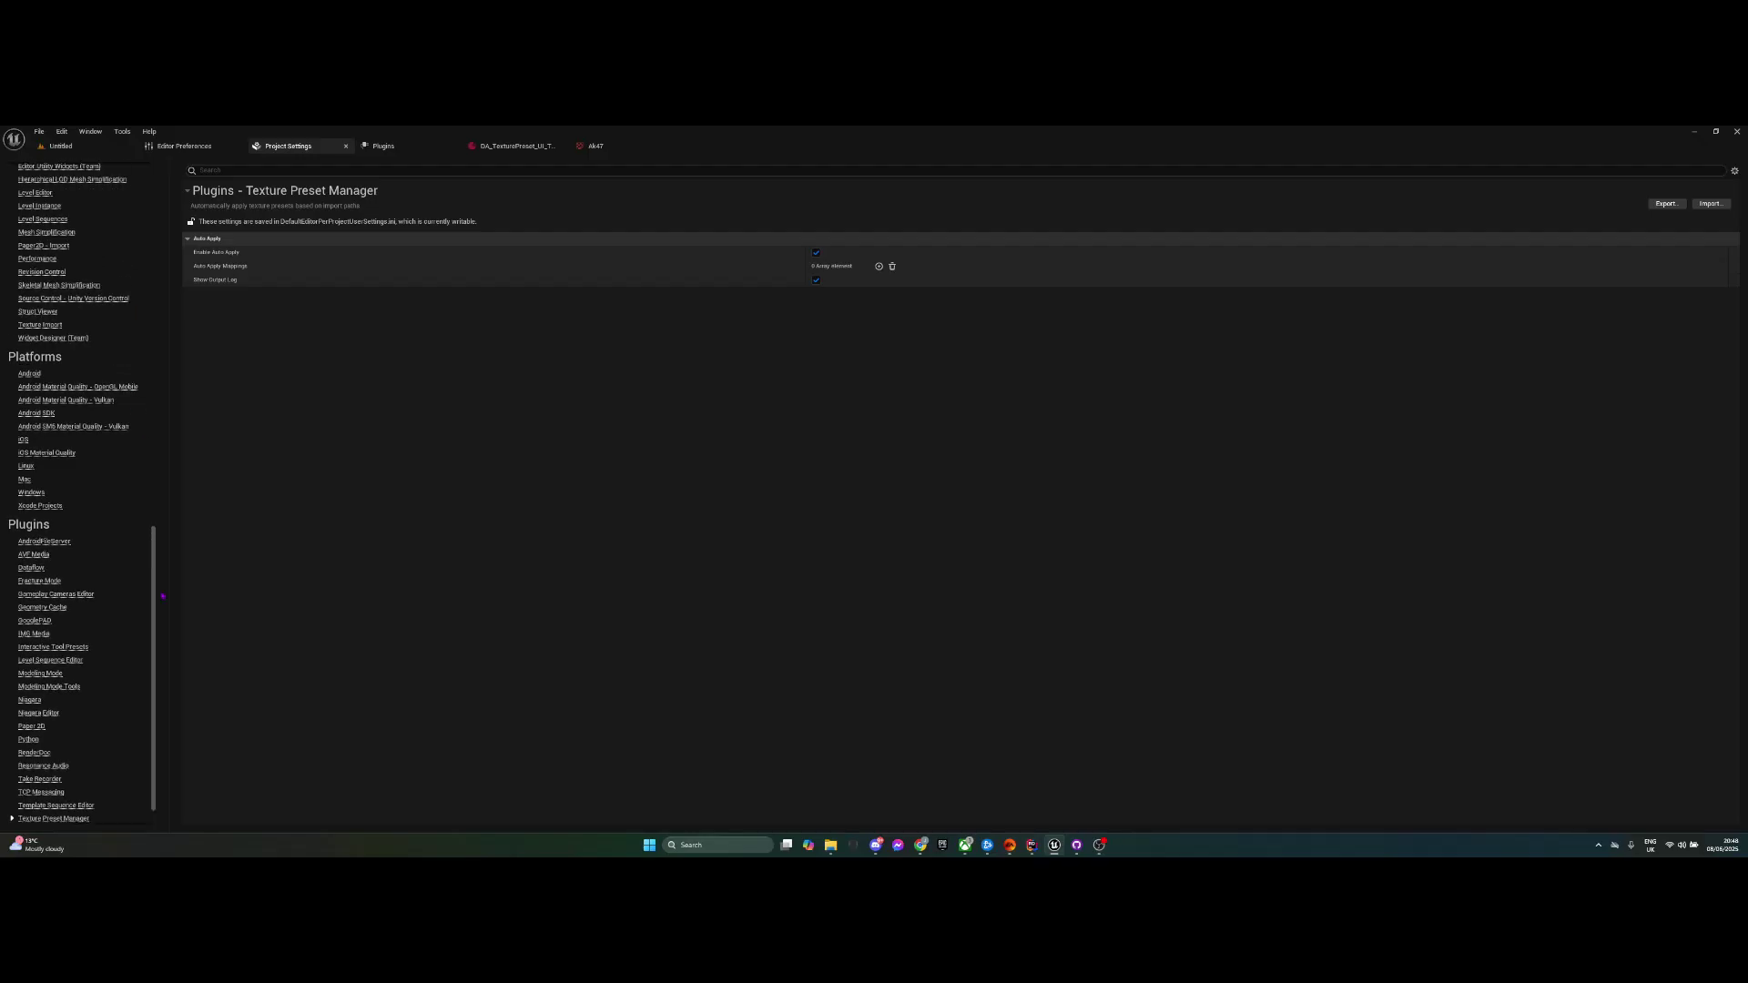
{"action": "scroll", "coordinate": [139, 208], "scroll_direction": "down", "scroll_amount": 15}
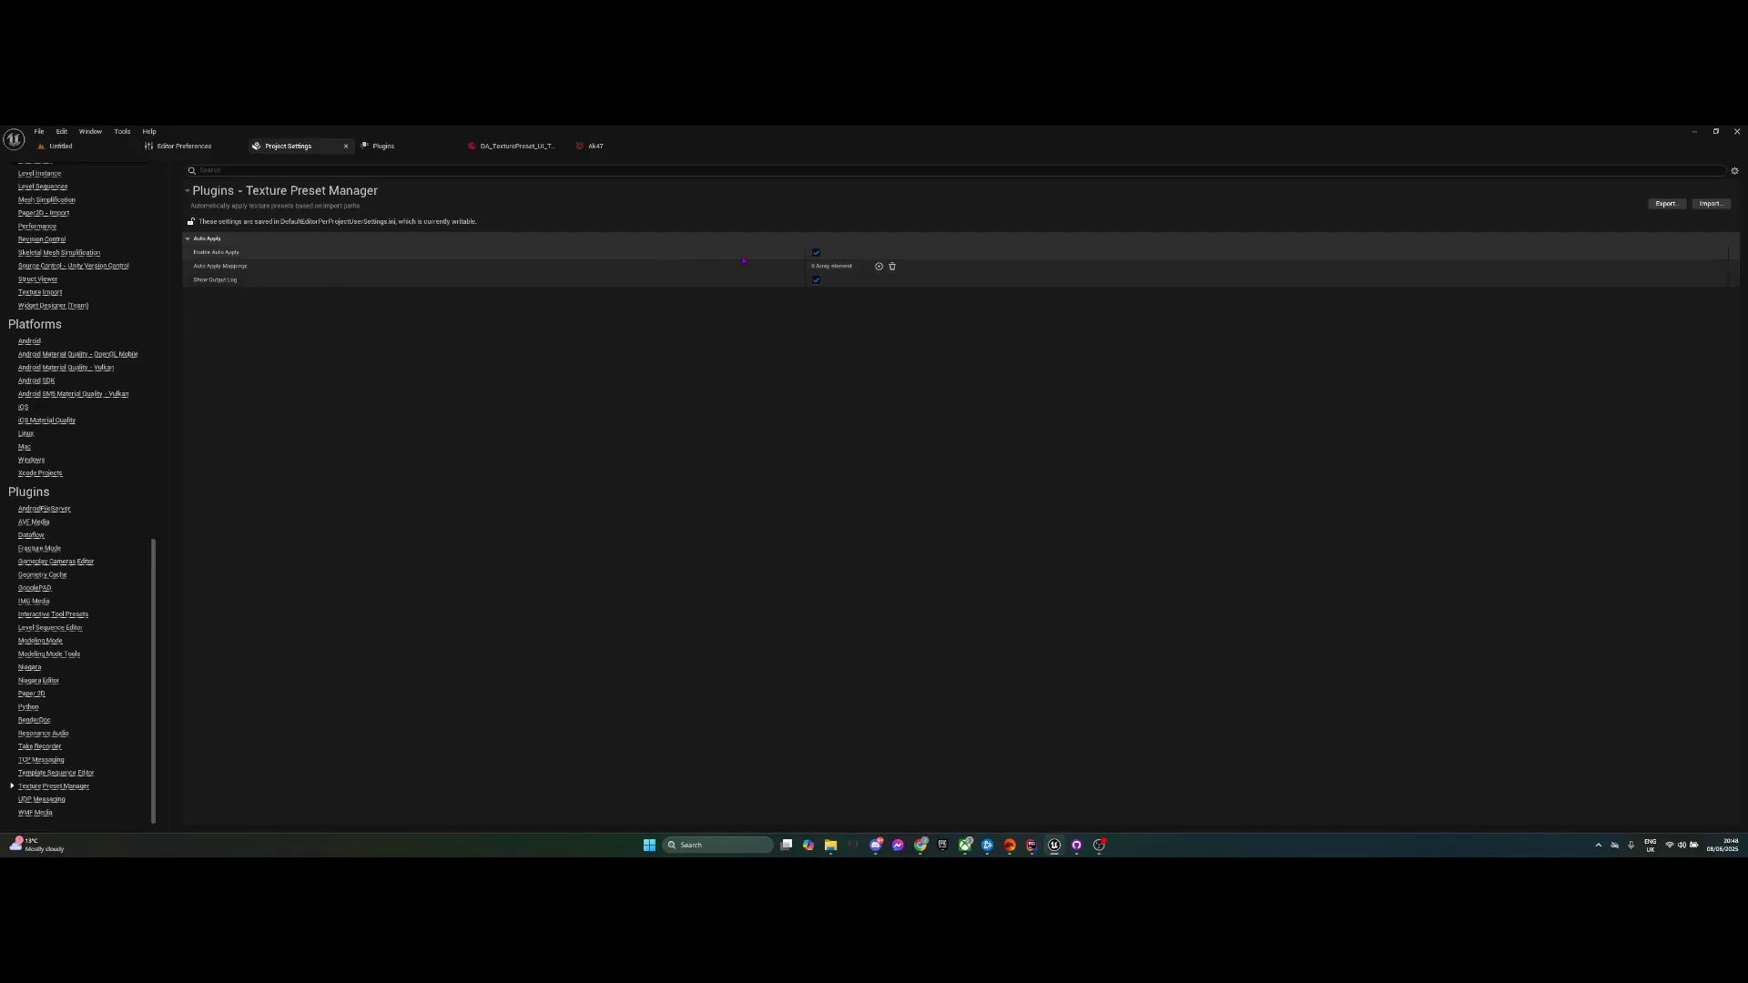
{"action": "left_click", "coordinate": [879, 266]}
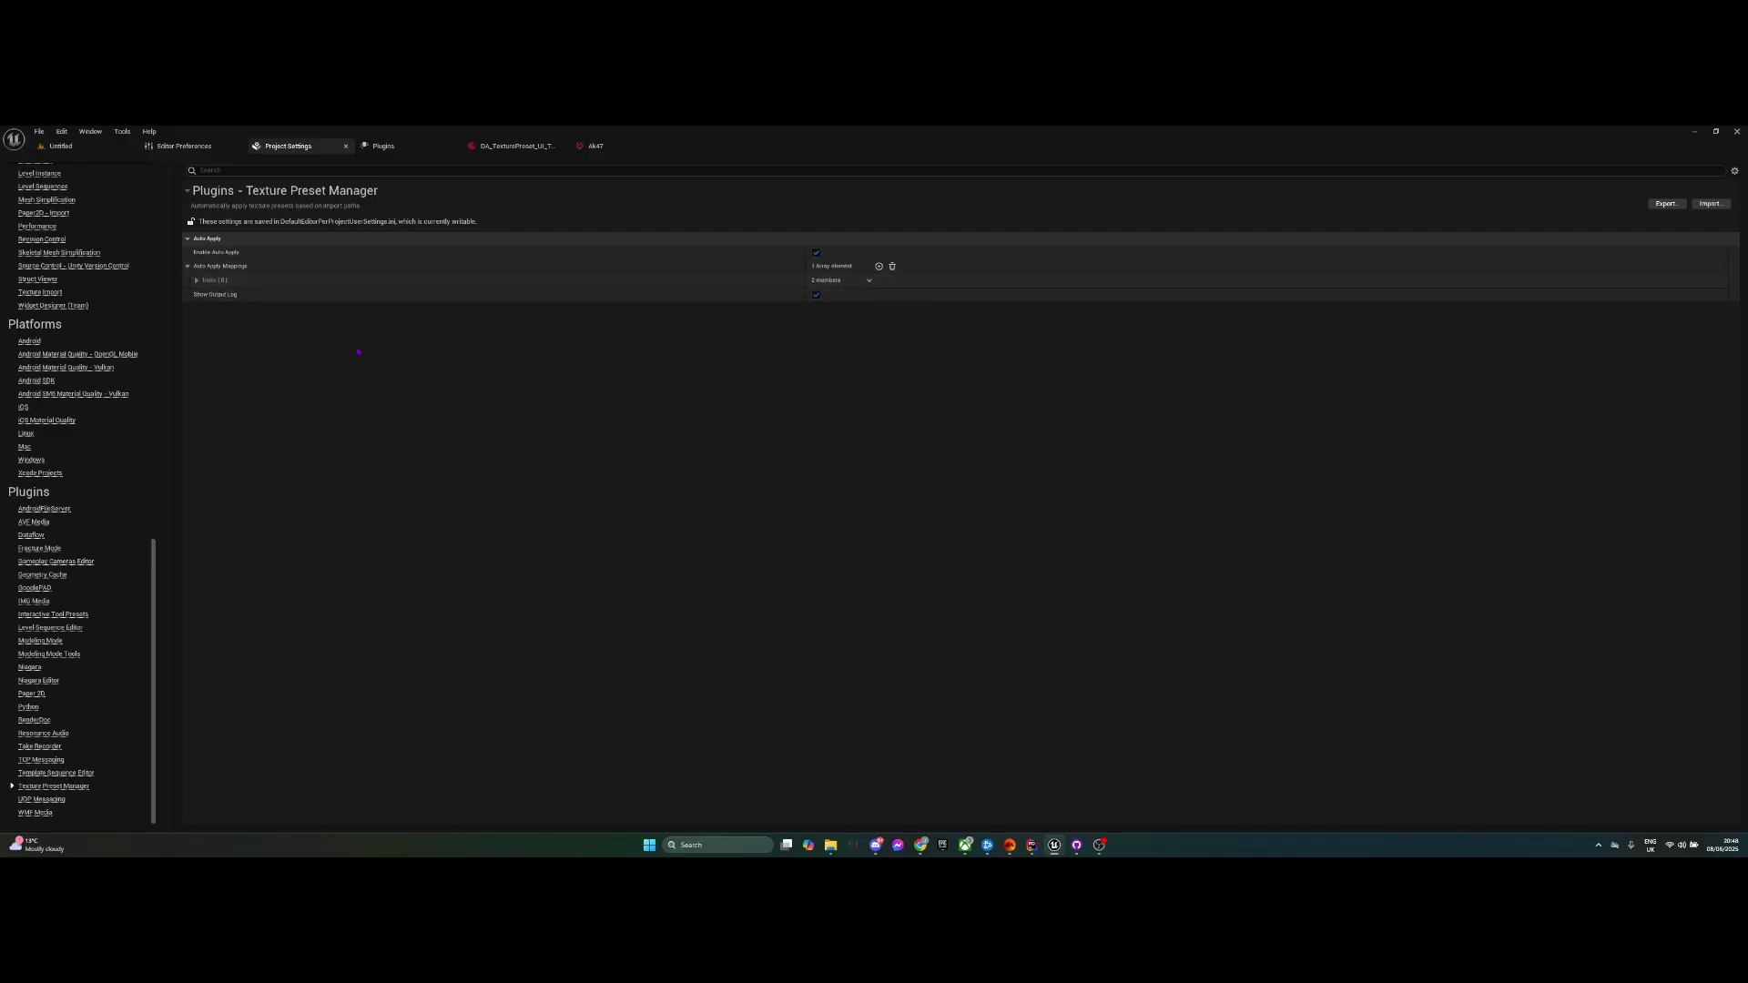
{"action": "left_click", "coordinate": [195, 281]}
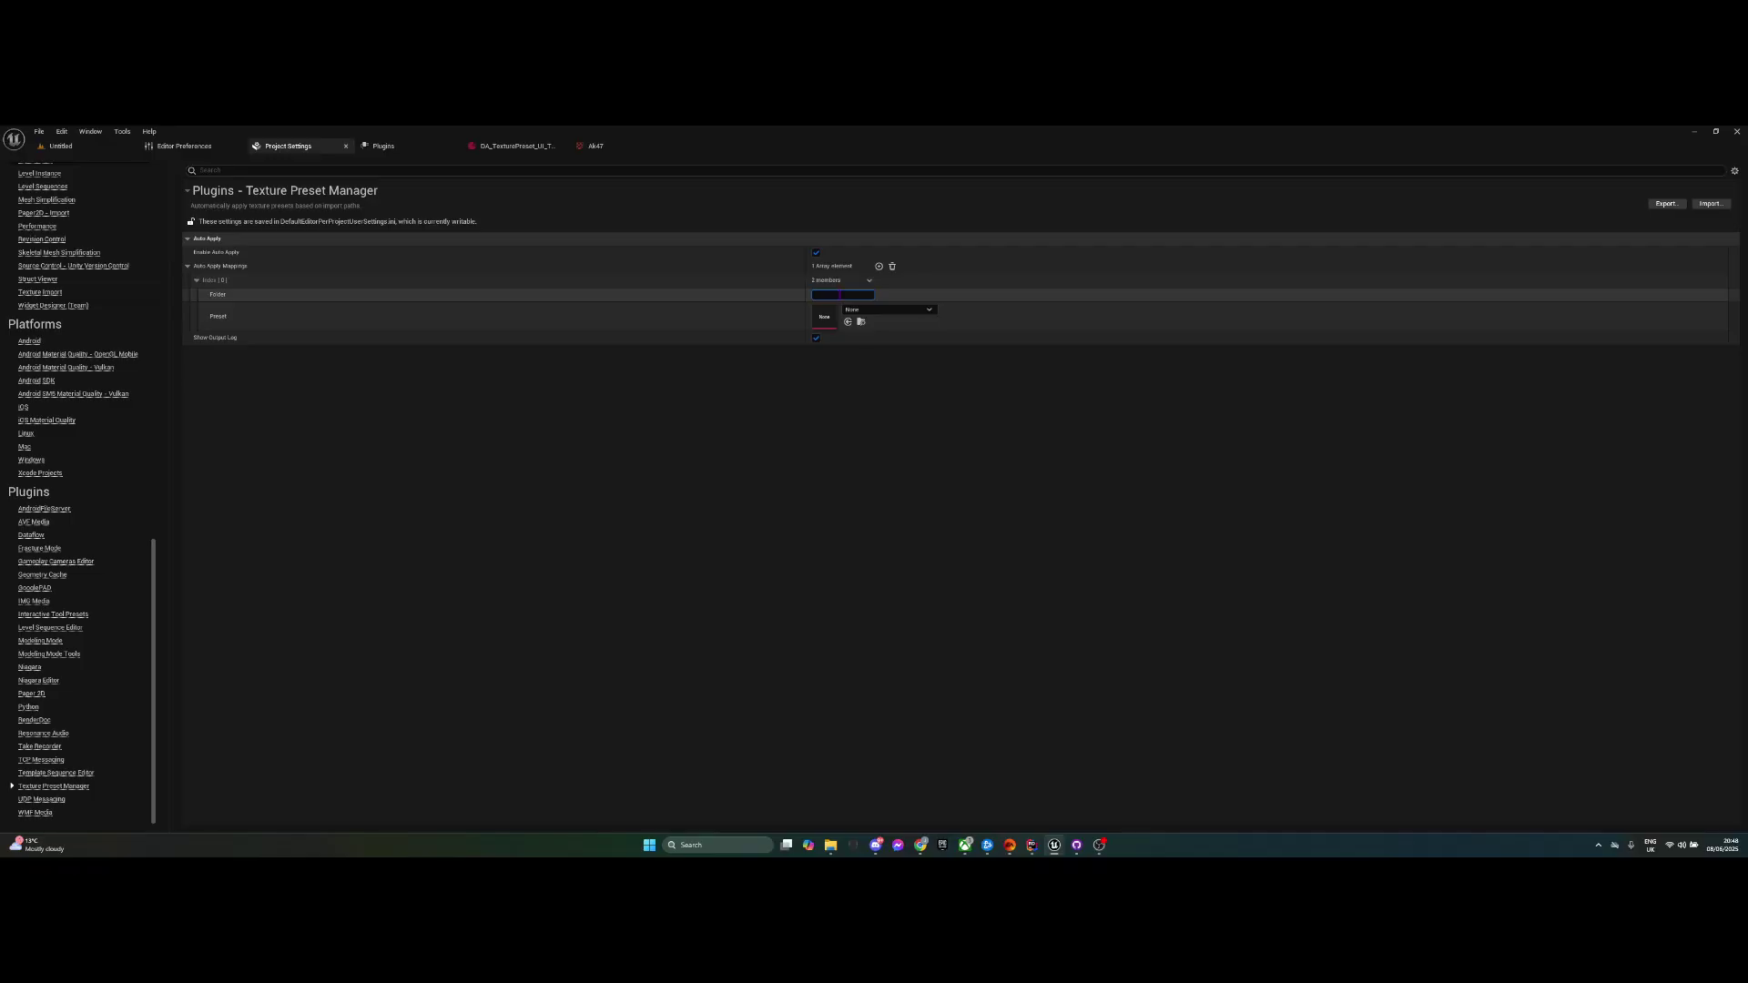
{"action": "type", "text": "/Game/Test/IconsAutoAssign"}
{"action": "left_click", "coordinate": [831, 410]}
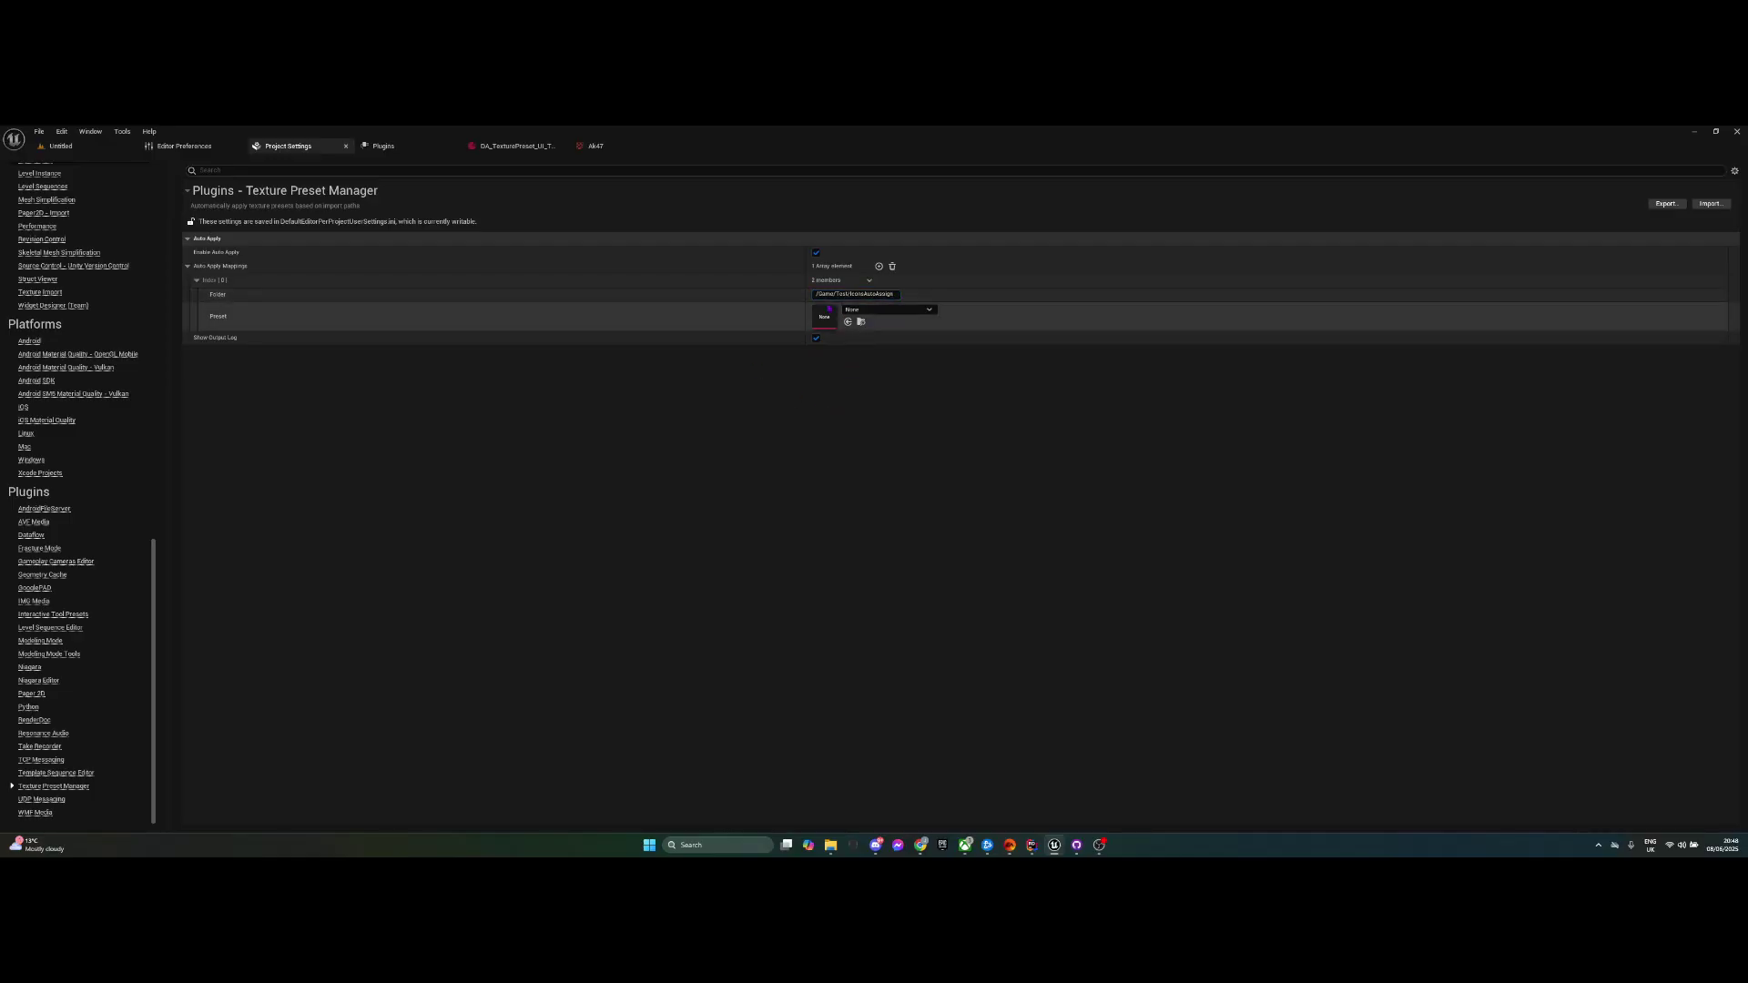
- Assign DA_TexturePreset_UI_Textures as the preset of the new auto-apply mapping
{"action": "left_click", "coordinate": [913, 312]}
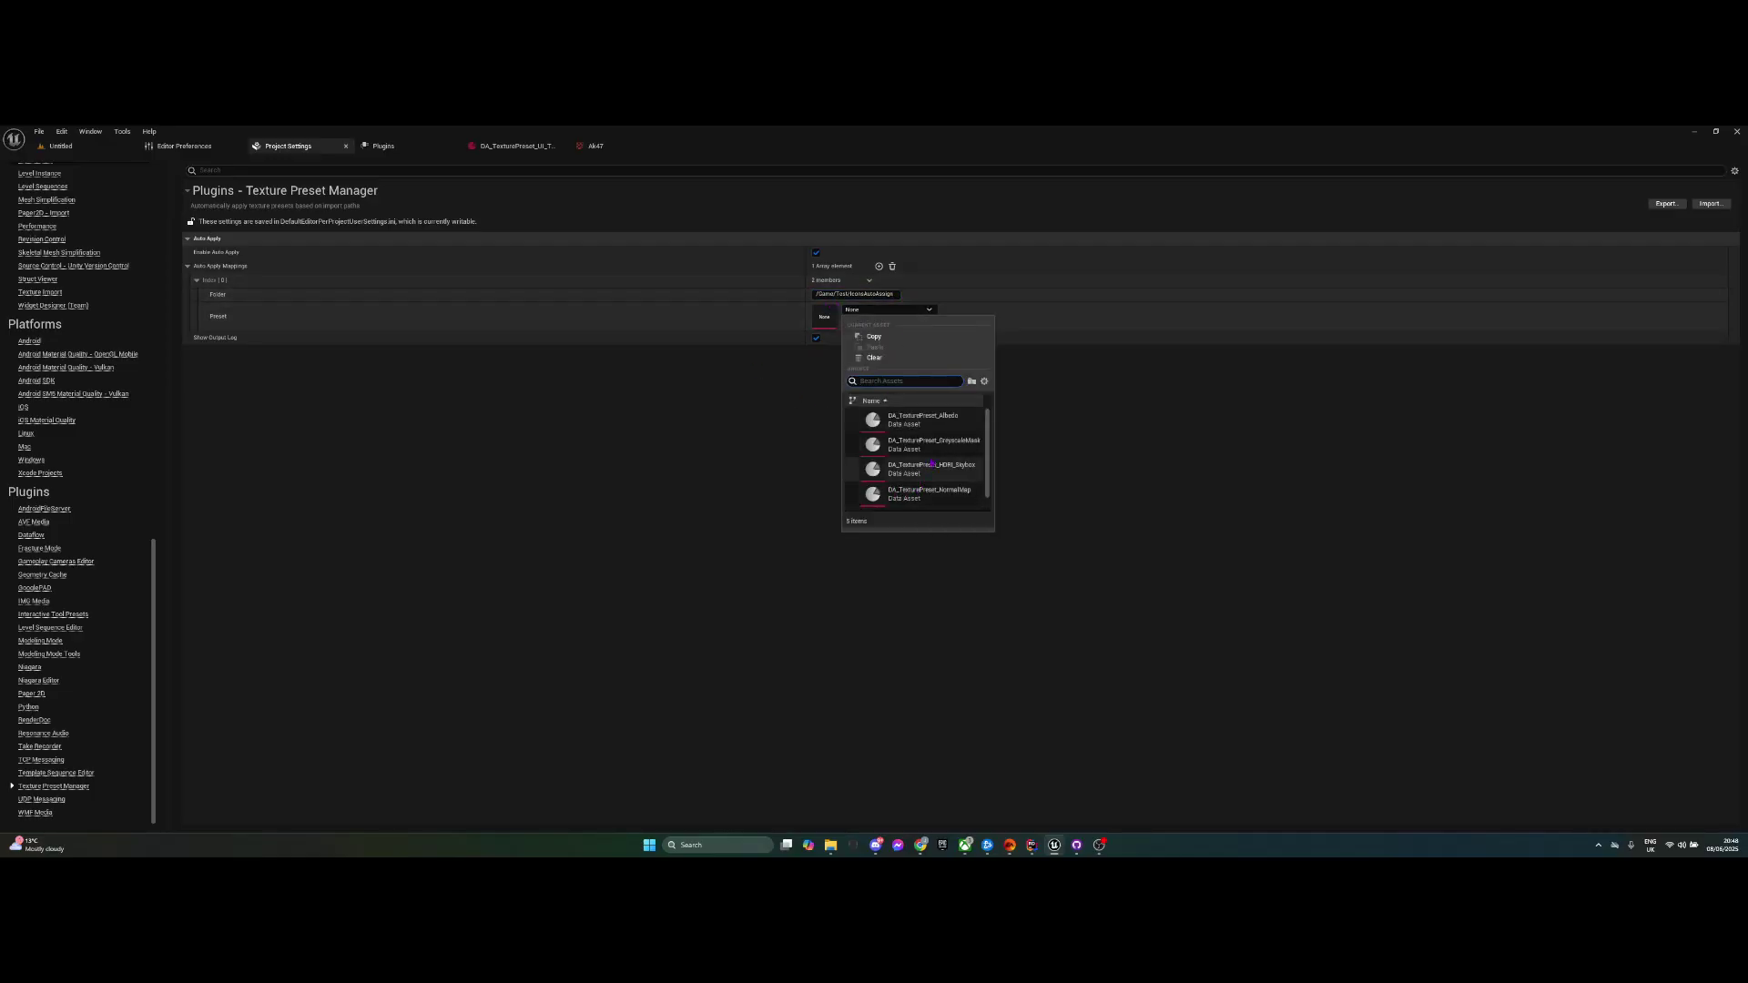
{"action": "scroll", "coordinate": [928, 469], "scroll_direction": "down", "scroll_amount": 1}
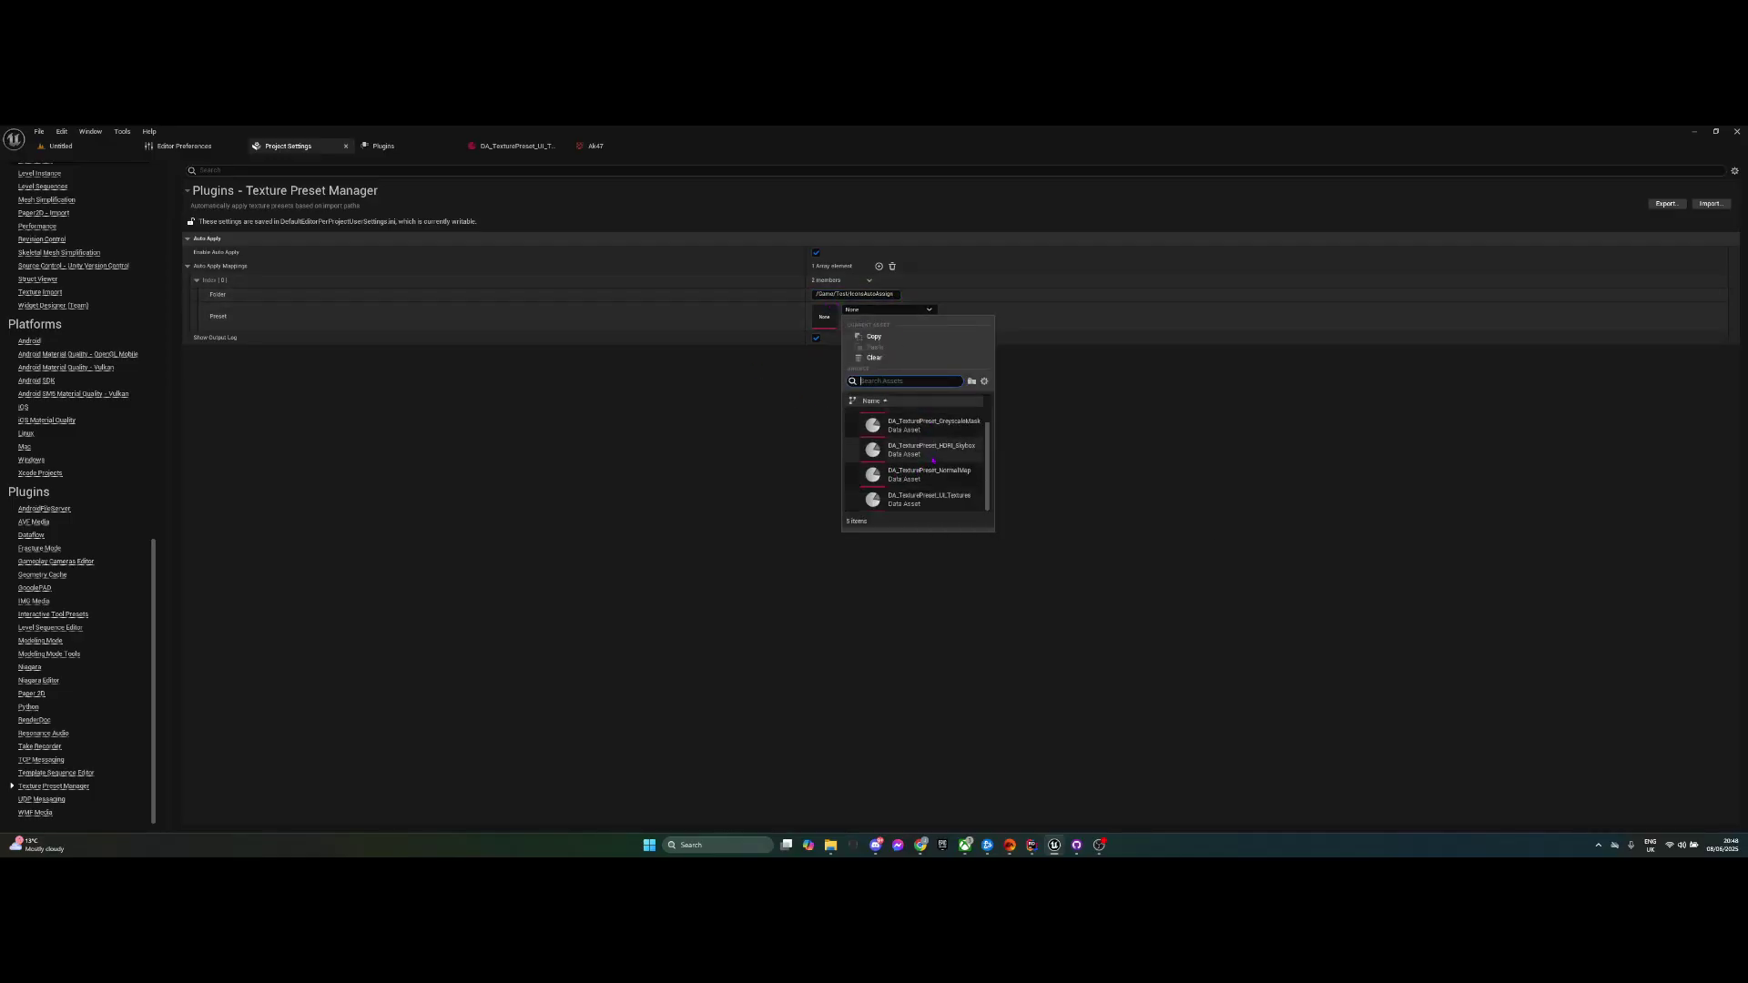
{"action": "left_click", "coordinate": [948, 510]}
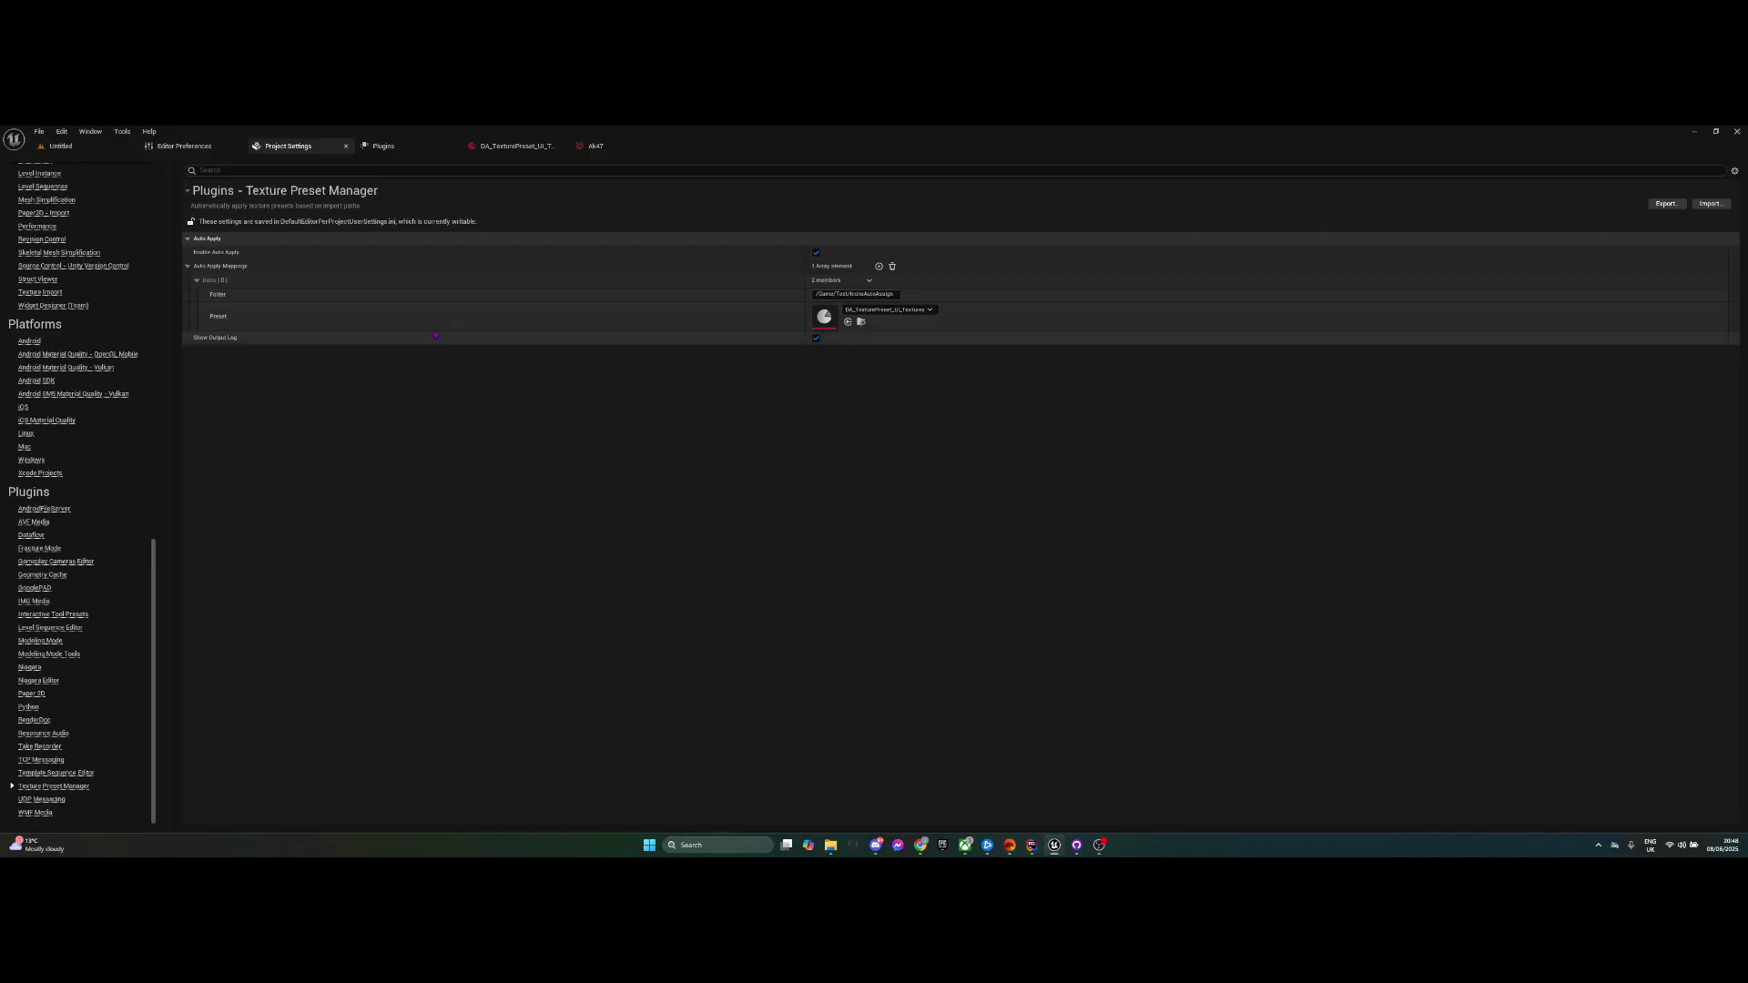
{"action": "left_click", "coordinate": [815, 253]}
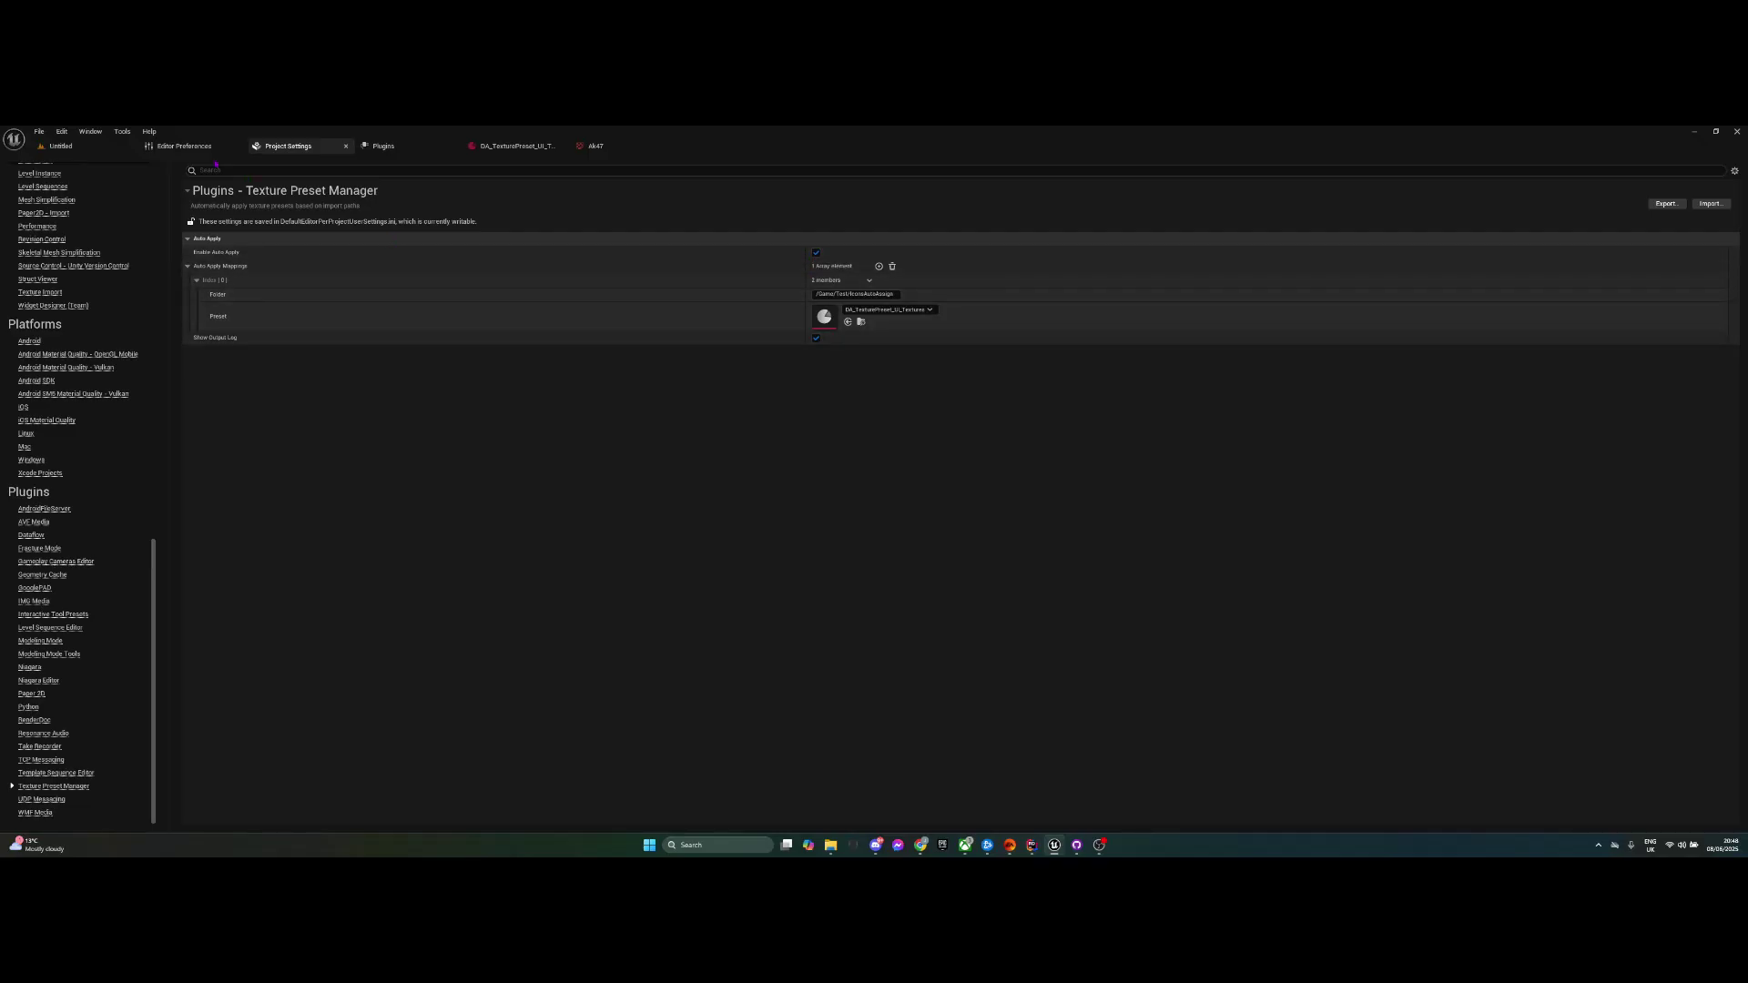
- Import three weapon icon textures into the IconsAutoAssign folder and inspect the M249 texture's settings
{"action": "left_click", "coordinate": [60, 146]}
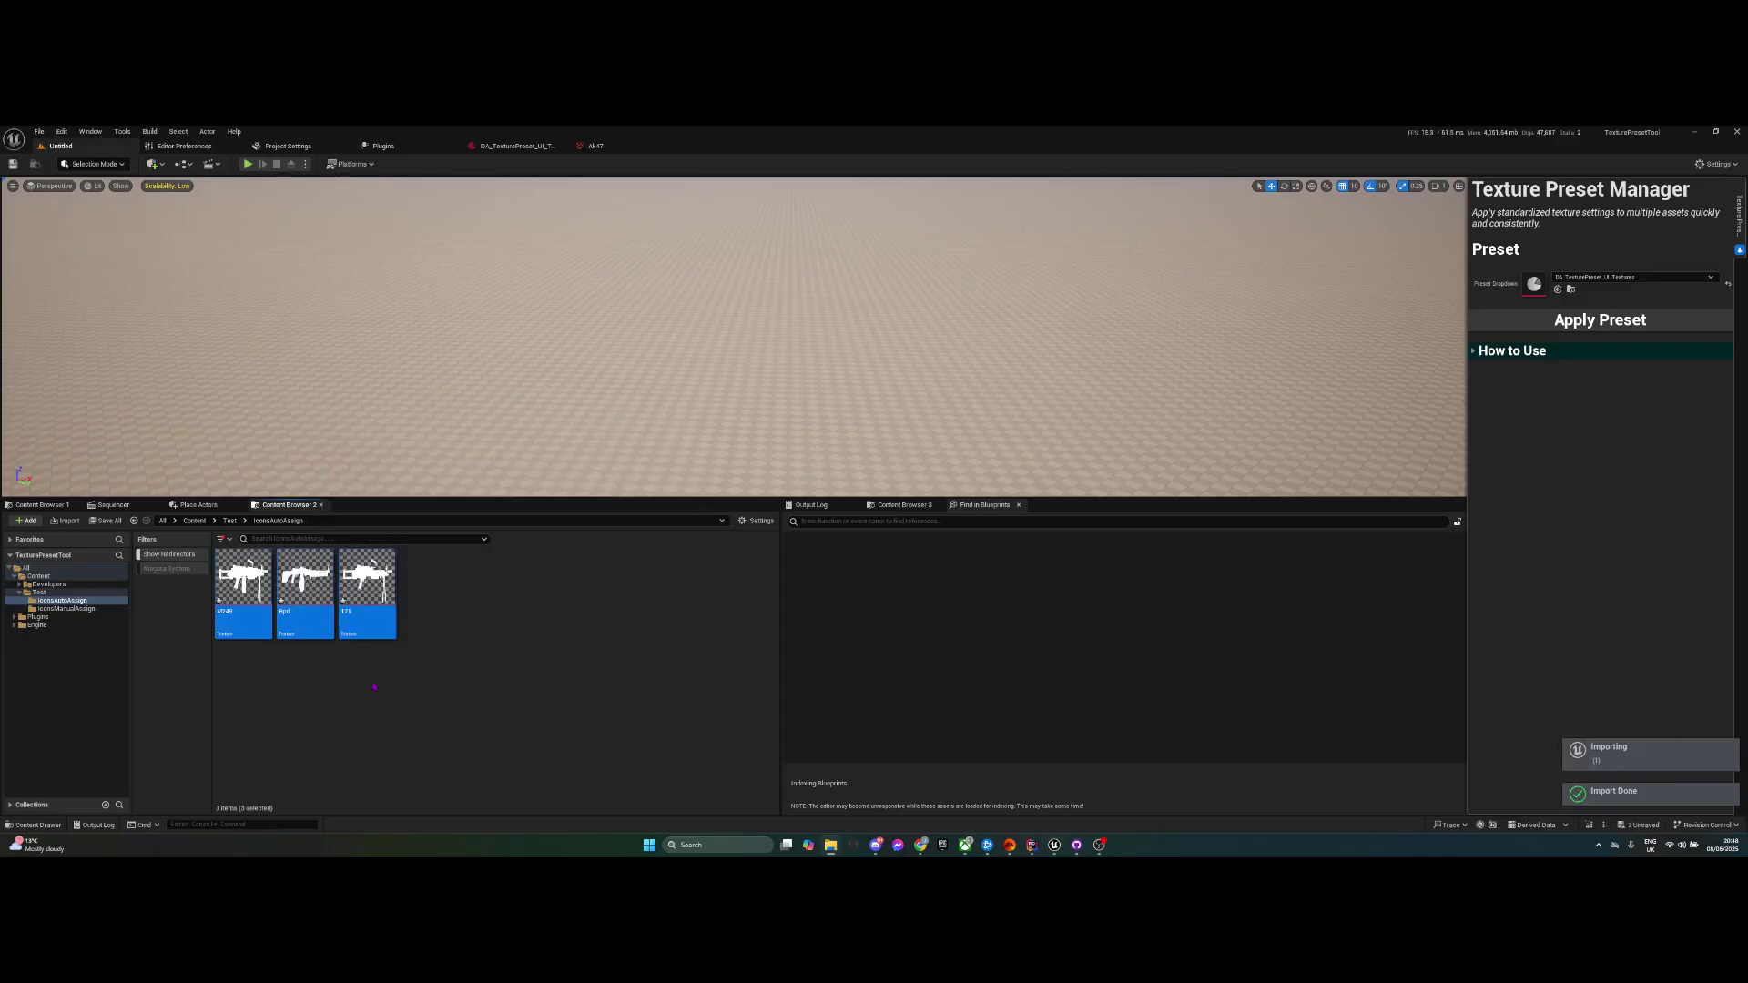
{"action": "double_click", "coordinate": [243, 583]}
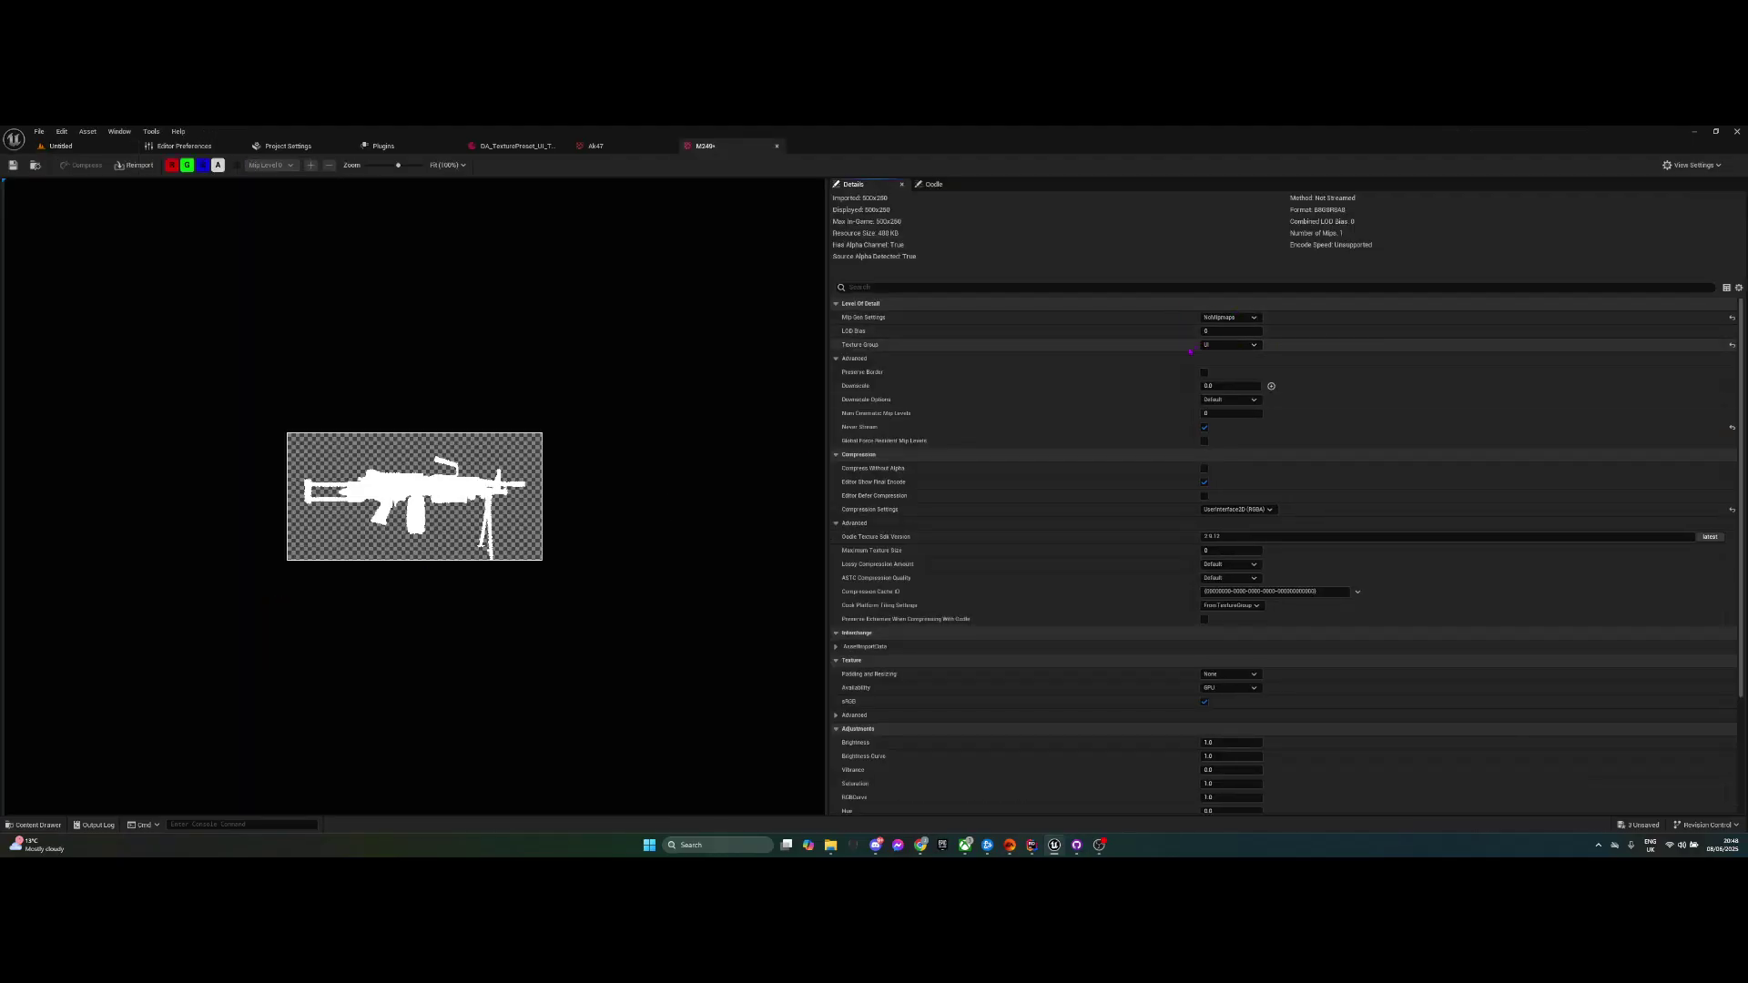
{"action": "left_click", "coordinate": [89, 148]}
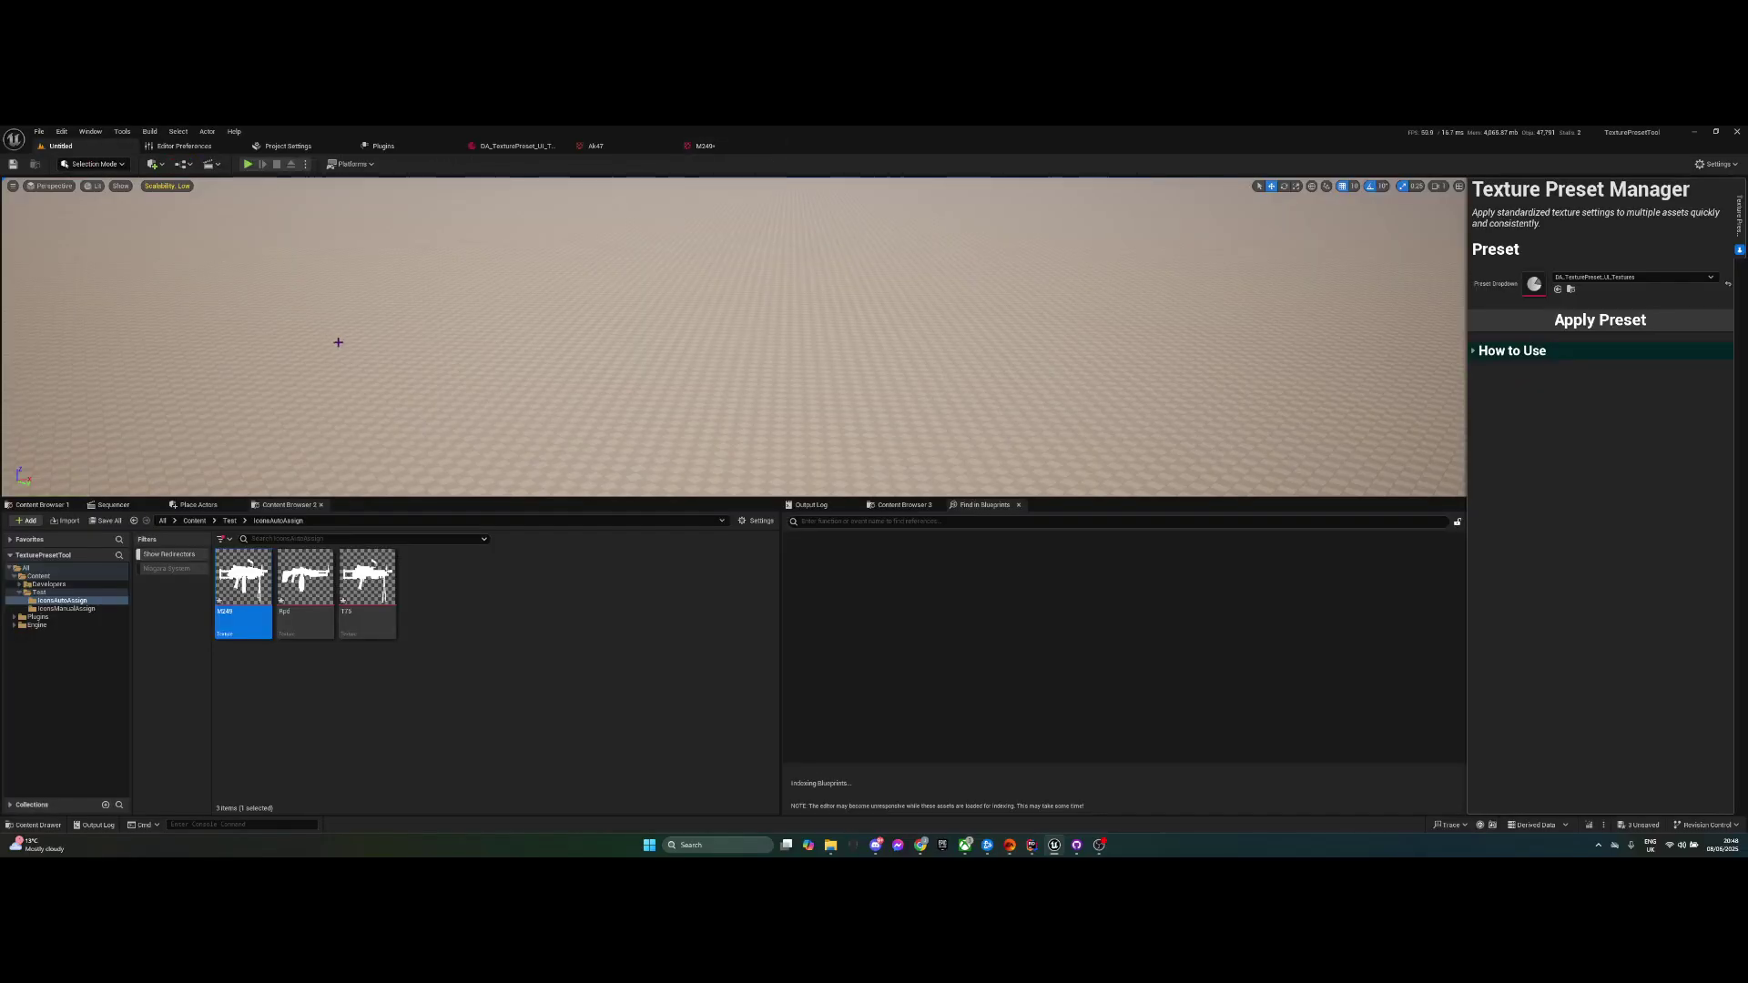
{"action": "left_click", "coordinate": [596, 583]}
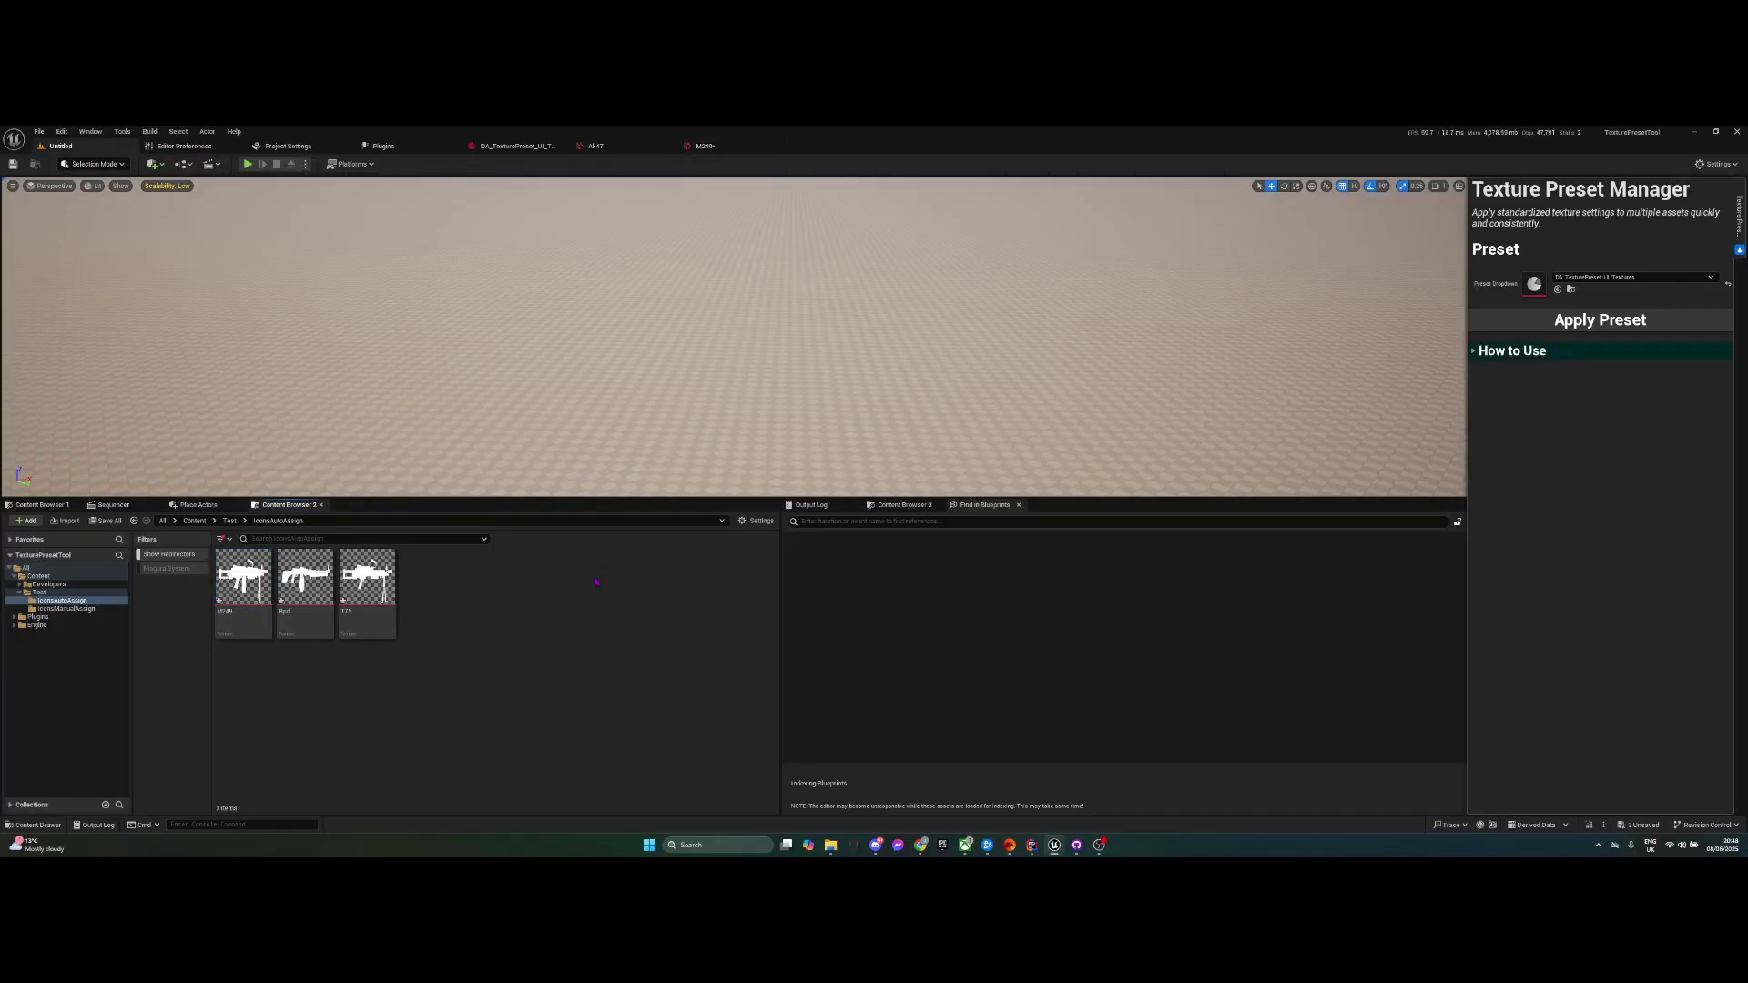